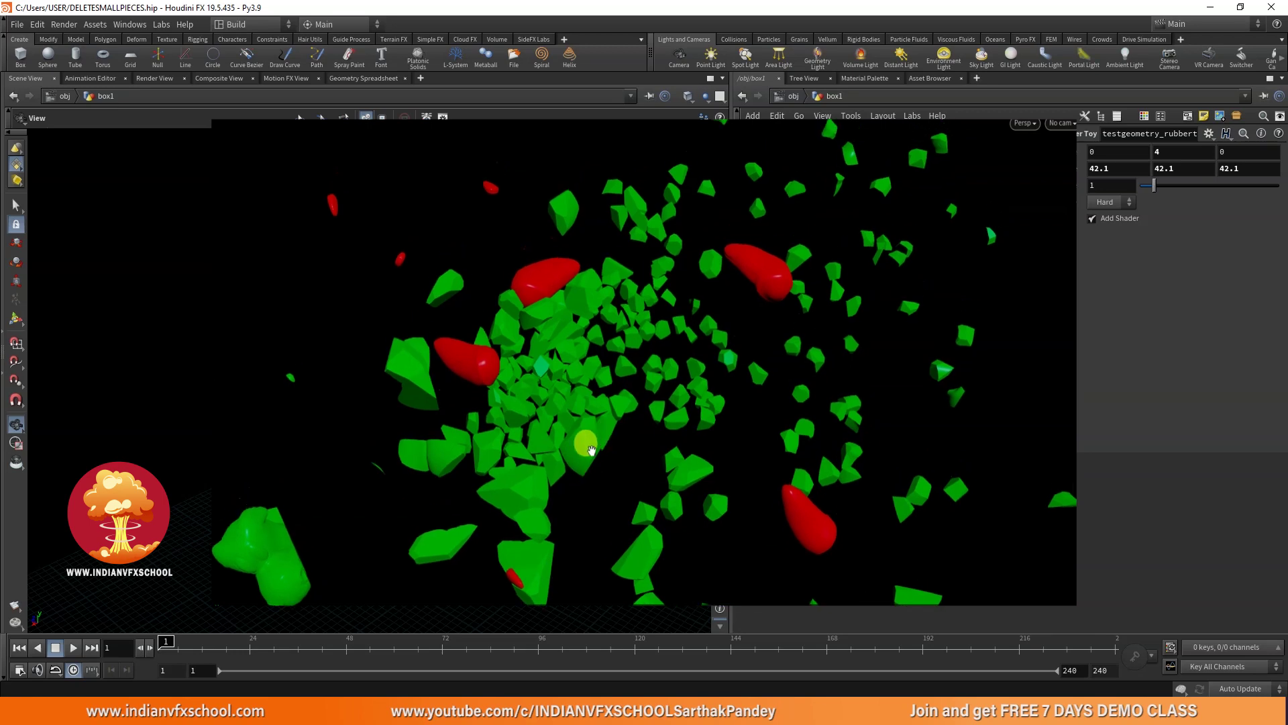
Step: Add an RBD Bullet Solver below the rubber toy, wire the toy in, and display it
{"action": "key", "text": "Tab"}
{"action": "type", "text": "rbd"}
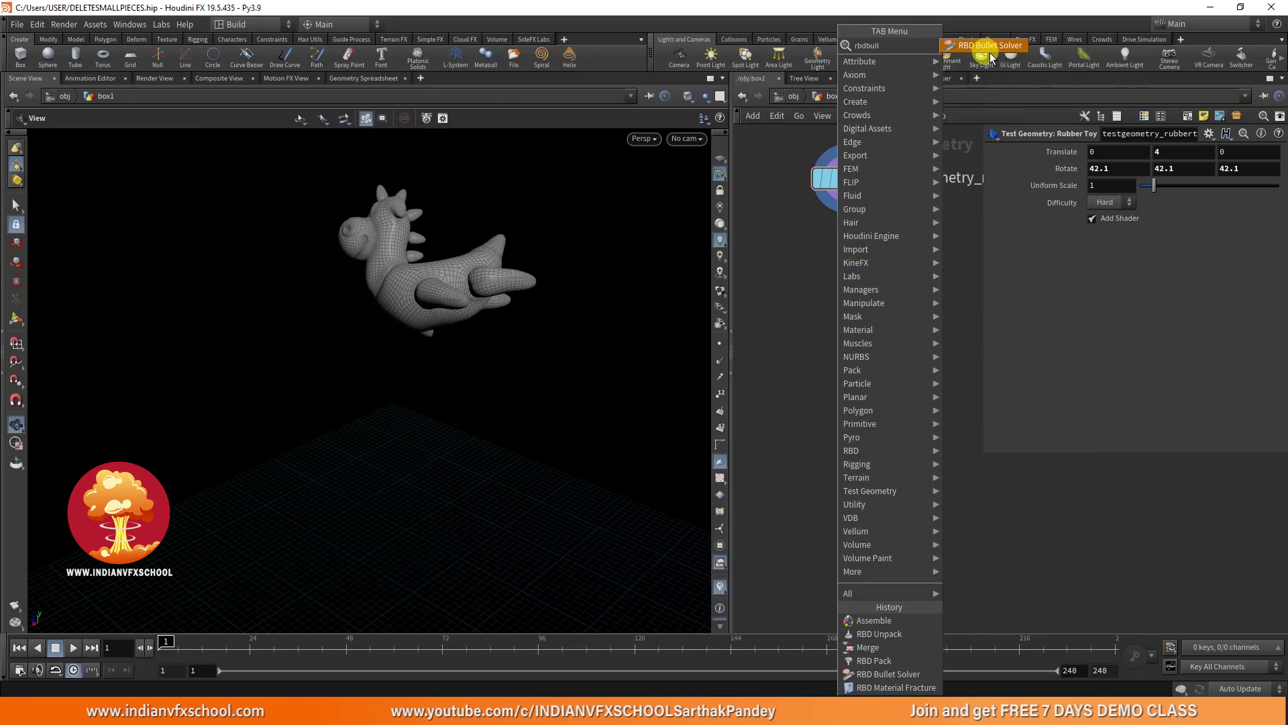
{"action": "key", "text": "Escape"}
{"action": "left_click", "coordinate": [854, 270]}
{"action": "left_click_drag", "start_coordinate": [843, 217], "coordinate": [873, 341]}
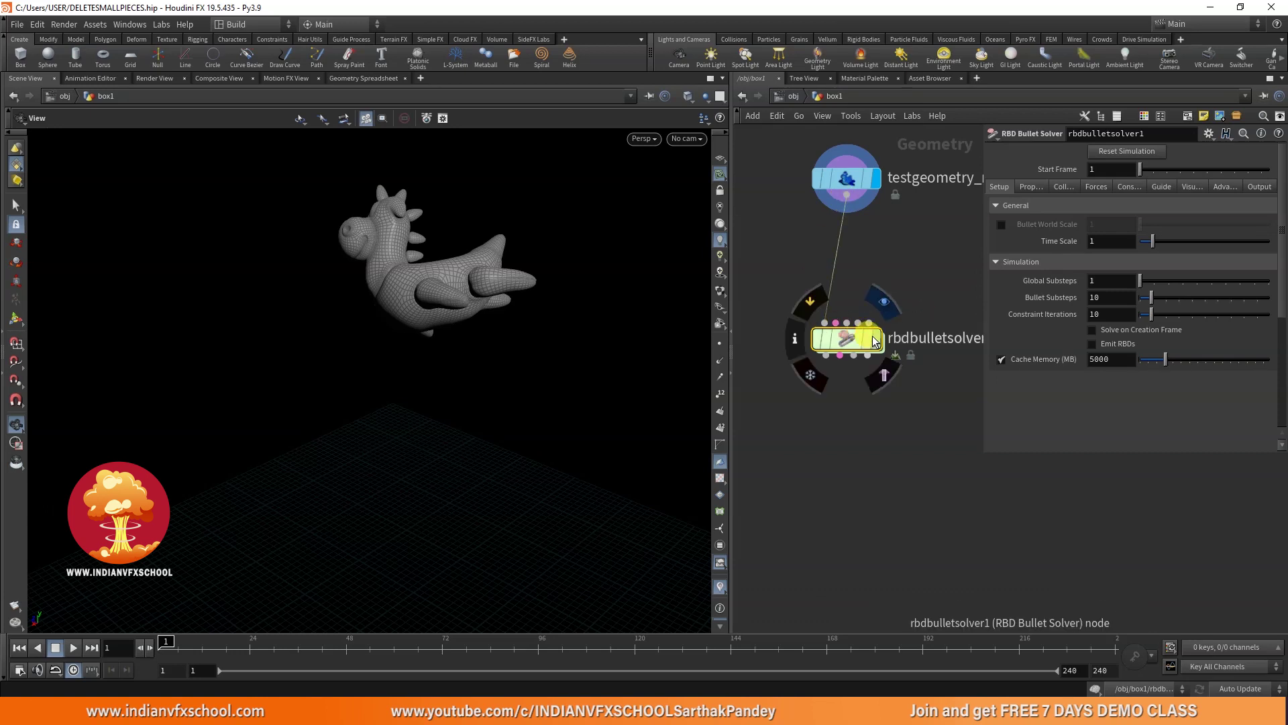
{"action": "left_click", "coordinate": [875, 340]}
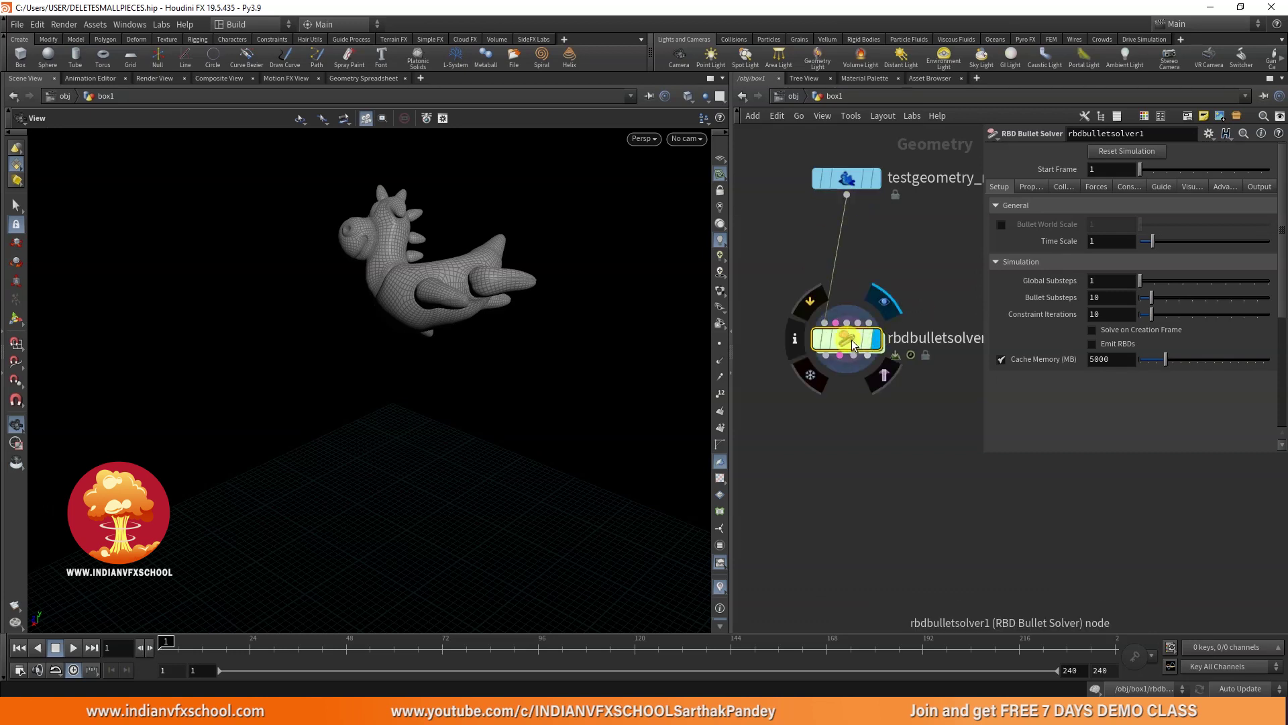
Step: Set the solver's Ground Type to Ground Plane and hide the ground visualization
{"action": "left_click", "coordinate": [1063, 187]}
{"action": "left_click", "coordinate": [1110, 414]}
{"action": "left_click", "coordinate": [1191, 187]}
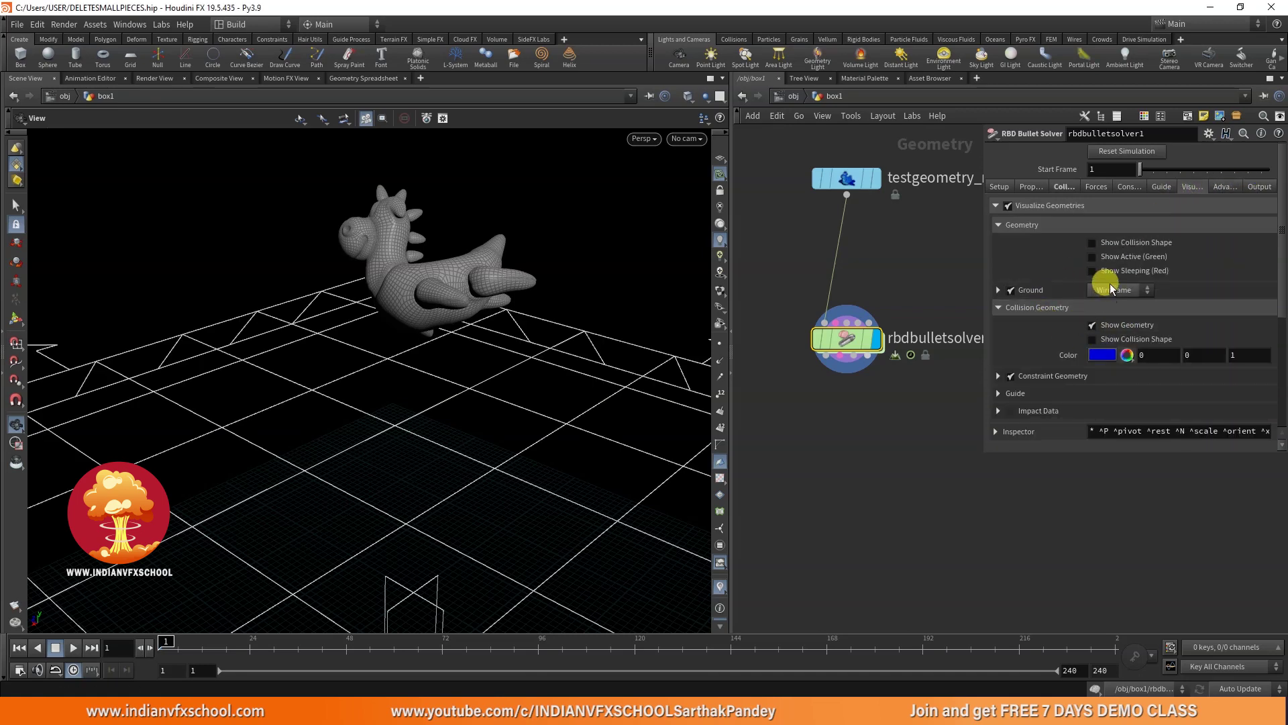
{"action": "left_click", "coordinate": [1011, 290]}
{"action": "scroll", "coordinate": [490, 359], "scroll_direction": "down", "scroll_amount": 3}
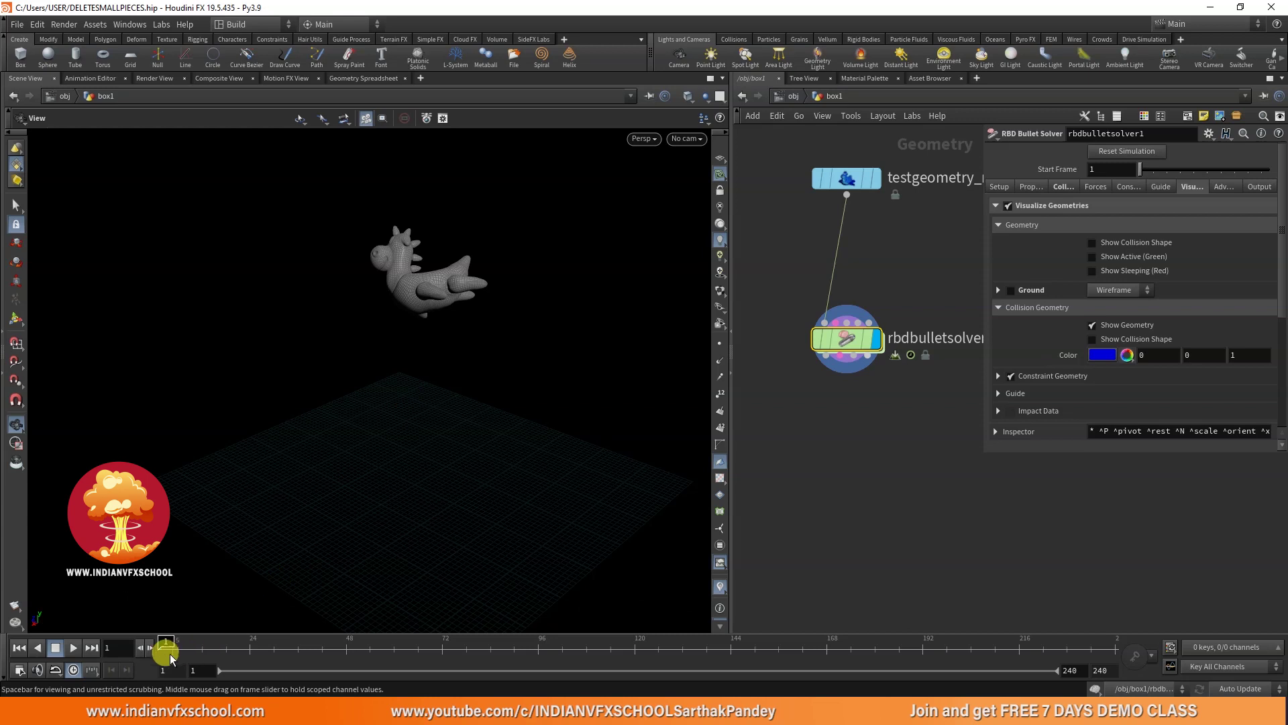
Step: Play the falling-toy simulation, orbit around the result, and rewind to frame 1
{"action": "left_click", "coordinate": [74, 647]}
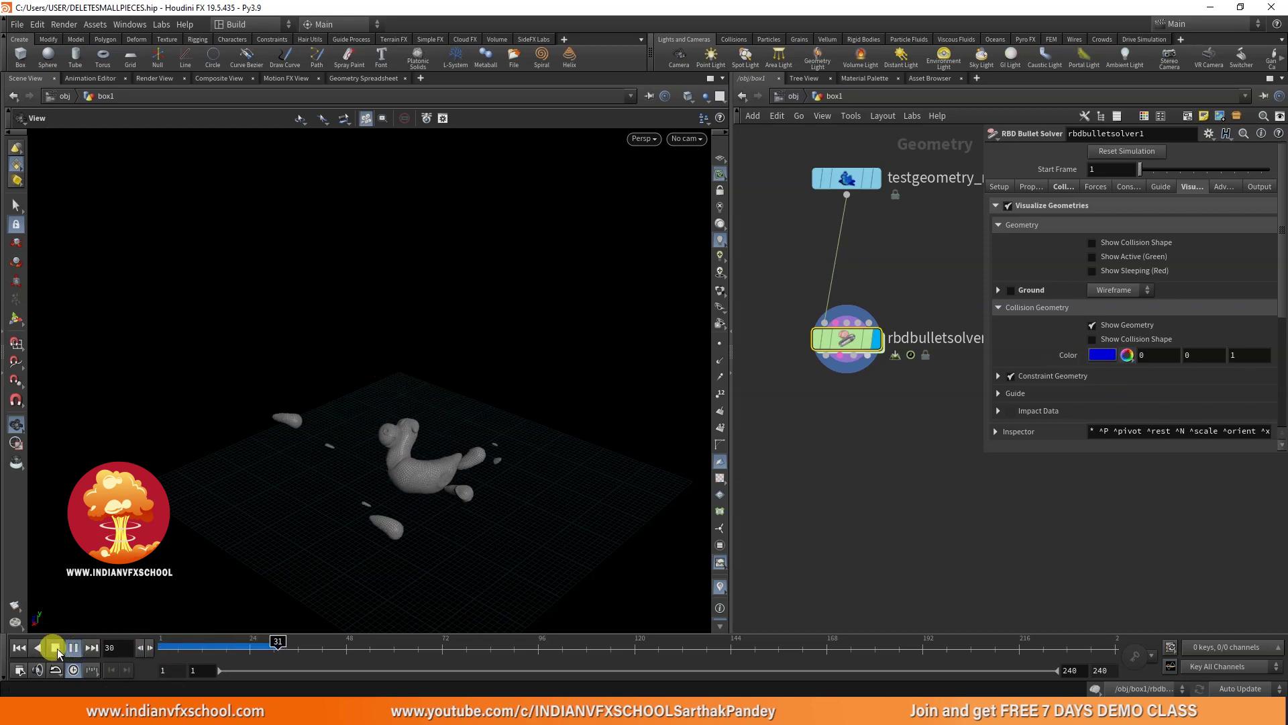
{"action": "left_click", "coordinate": [55, 647]}
{"action": "left_click_drag", "start_coordinate": [413, 469], "coordinate": [445, 472]}
{"action": "left_click_drag", "start_coordinate": [398, 641], "coordinate": [100, 639]}
{"action": "scroll", "coordinate": [871, 412], "scroll_direction": "down", "scroll_amount": 3}
{"action": "mouse_move", "coordinate": [870, 380]}
{"action": "scroll", "coordinate": [871, 379], "scroll_direction": "up", "scroll_amount": 4}
Step: Cut the toy-to-solver wire and place an RBD Material Fracture node between them
{"action": "key", "text": "y"}
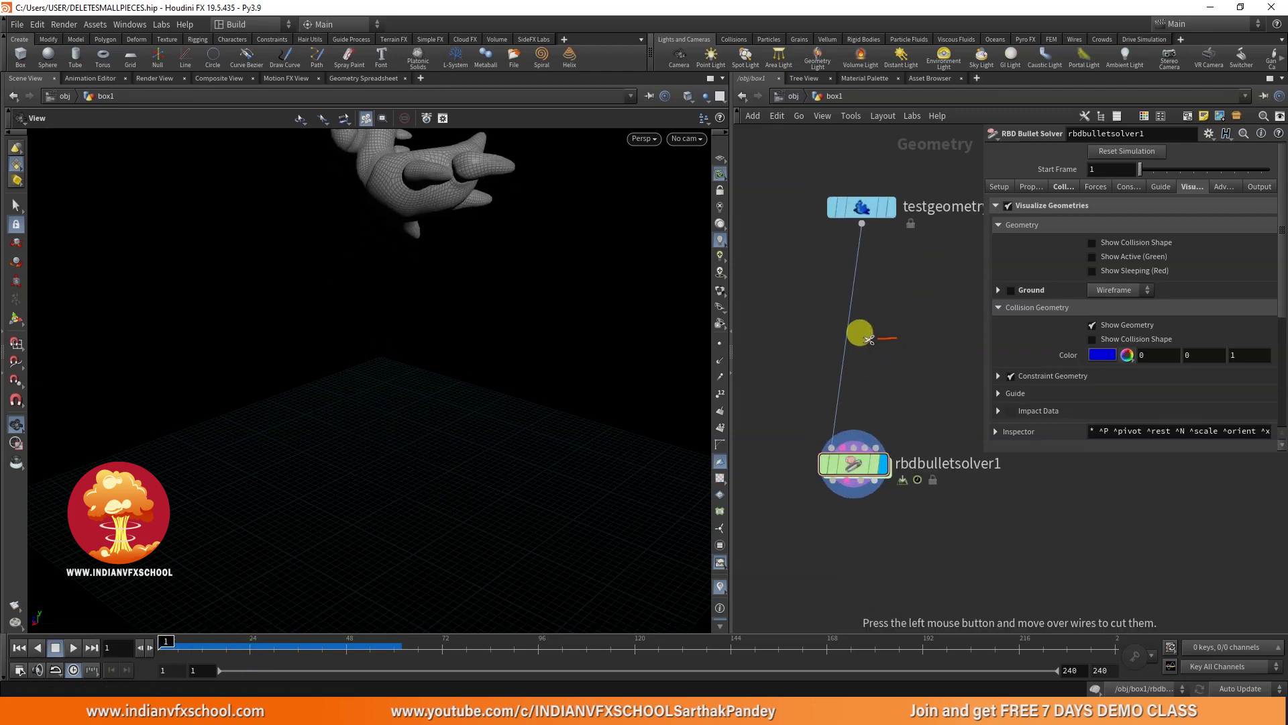
{"action": "left_click_drag", "start_coordinate": [857, 330], "coordinate": [852, 312]}
{"action": "key", "text": "Tab"}
{"action": "type", "text": "rbdm"}
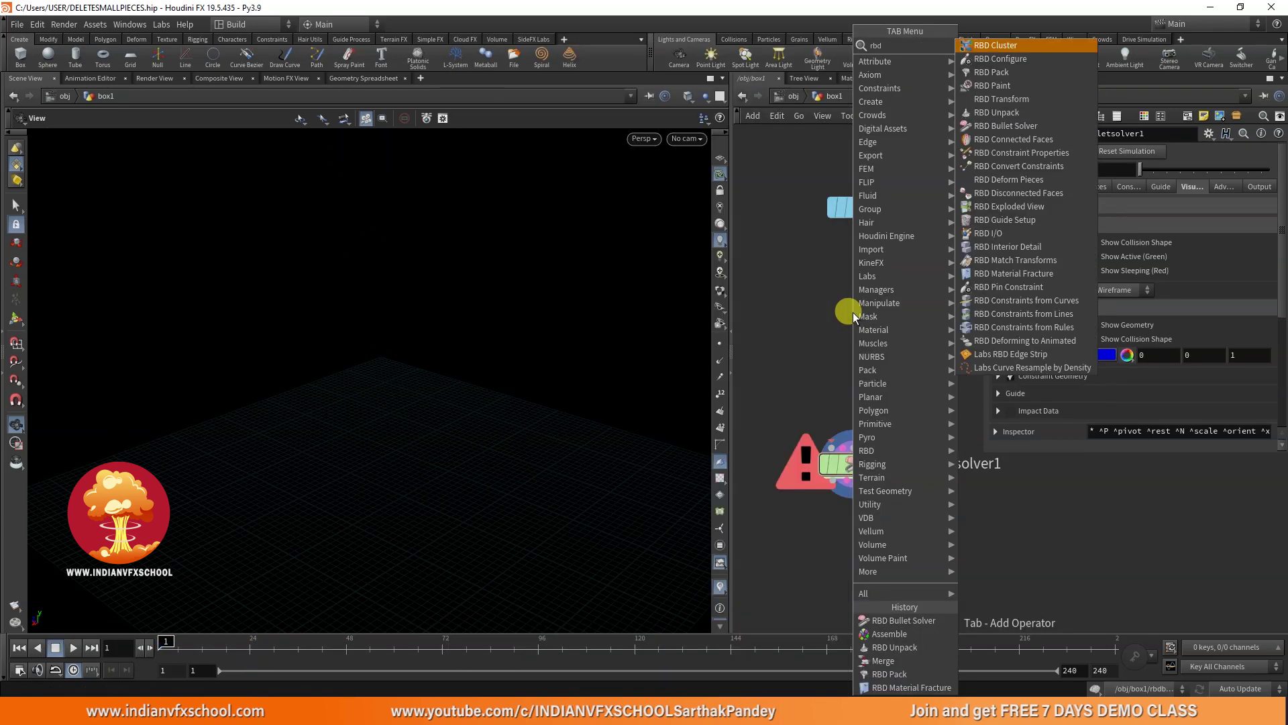
{"action": "left_click", "coordinate": [1010, 59]}
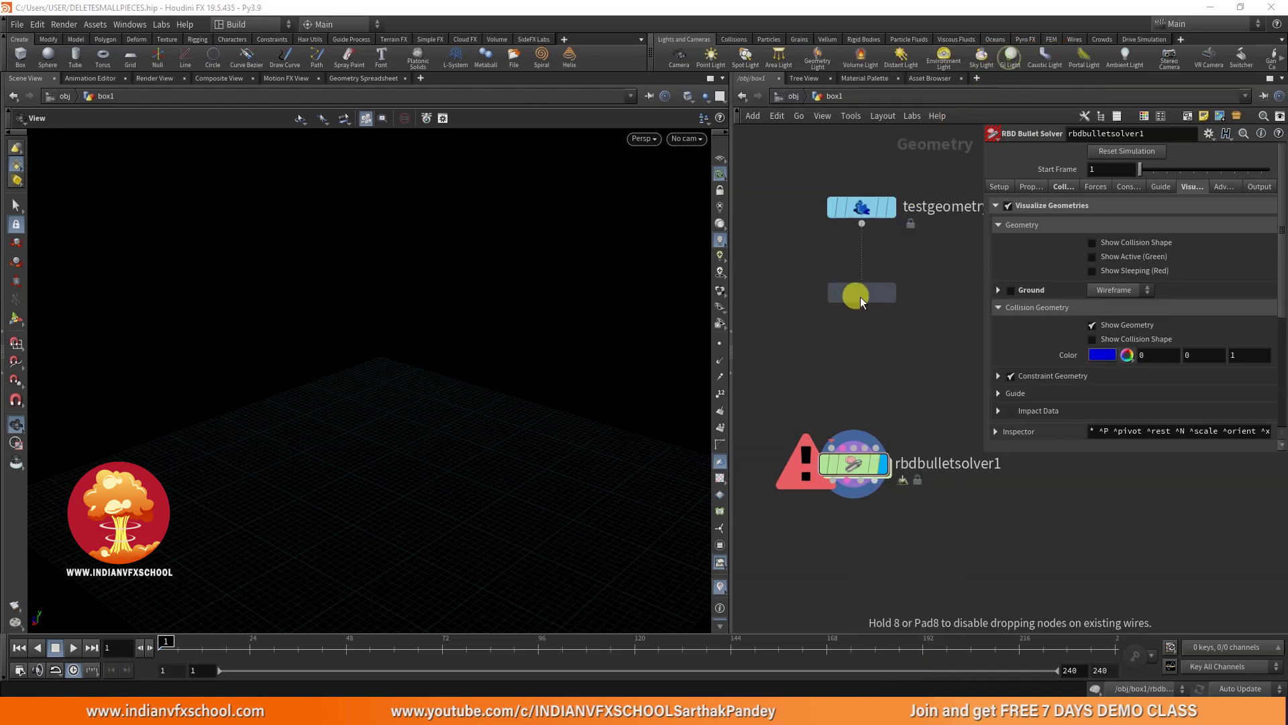
{"action": "left_click", "coordinate": [862, 326]}
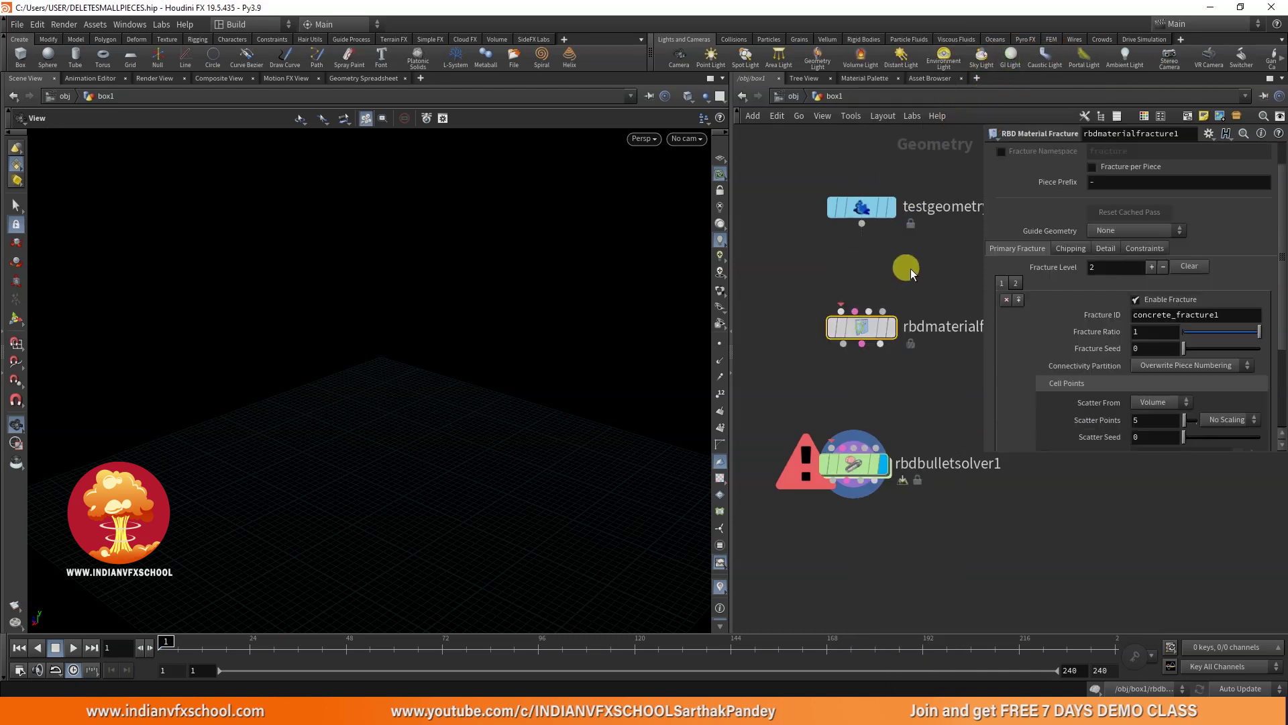
Step: Remove fracture level 2, leaving 50 scatter points, and wire toy → fracture → solver
{"action": "left_click", "coordinate": [1005, 301]}
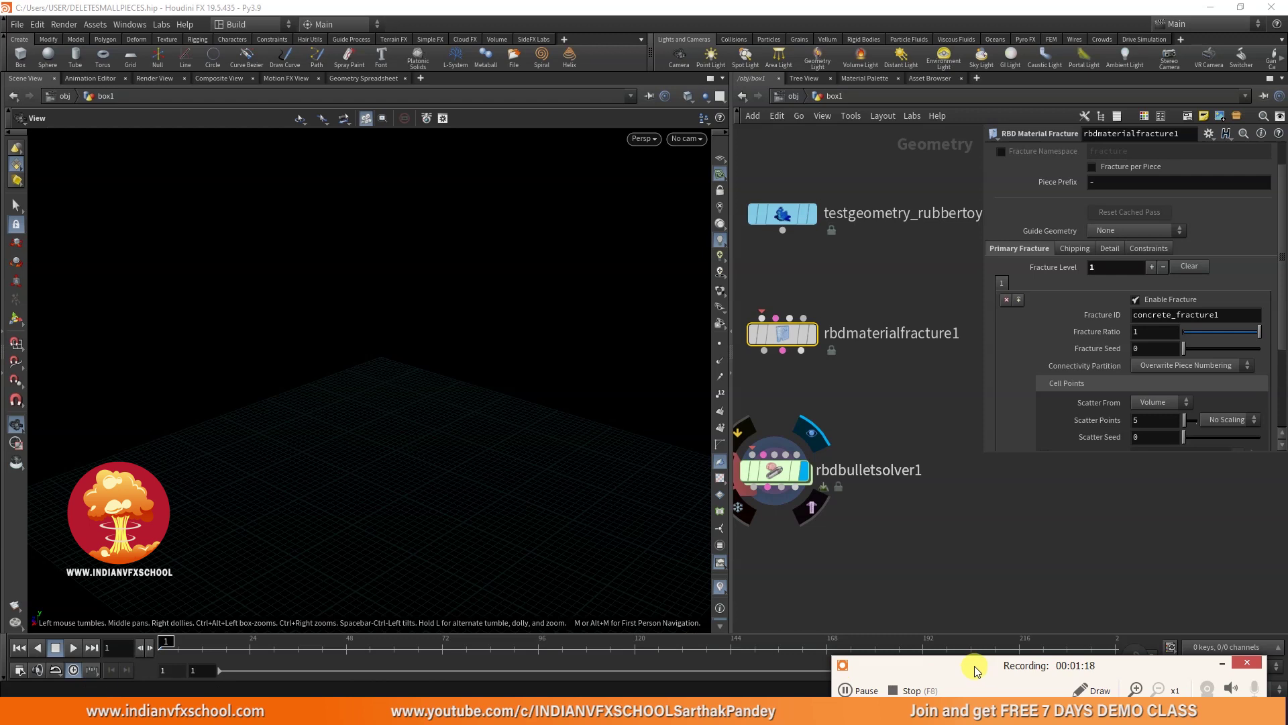
{"action": "left_click_drag", "start_coordinate": [977, 671], "coordinate": [21, 402]}
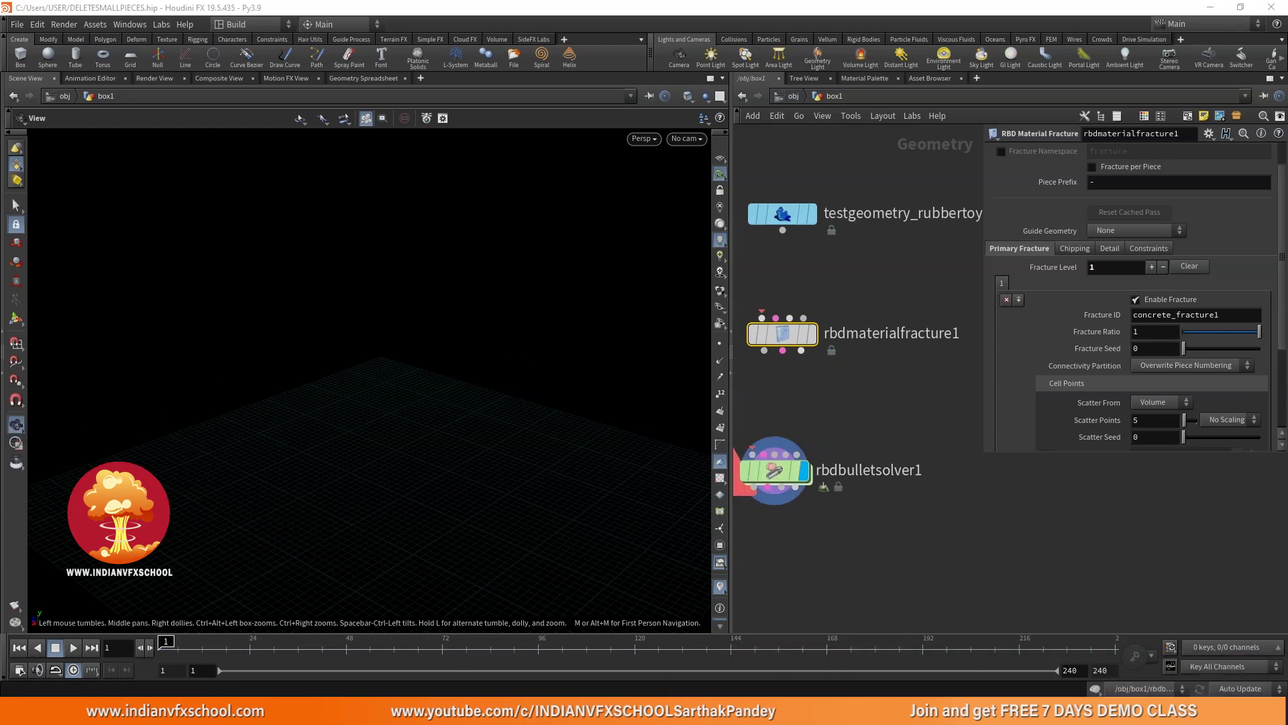
{"action": "scroll", "coordinate": [1134, 349], "scroll_direction": "down", "scroll_amount": 3}
{"action": "middle_click_drag", "start_coordinate": [821, 382], "coordinate": [882, 298]}
{"action": "left_click_drag", "start_coordinate": [870, 235], "coordinate": [847, 321]}
{"action": "middle_click_drag", "start_coordinate": [851, 388], "coordinate": [822, 280]}
{"action": "left_click_drag", "start_coordinate": [822, 250], "coordinate": [829, 376]}
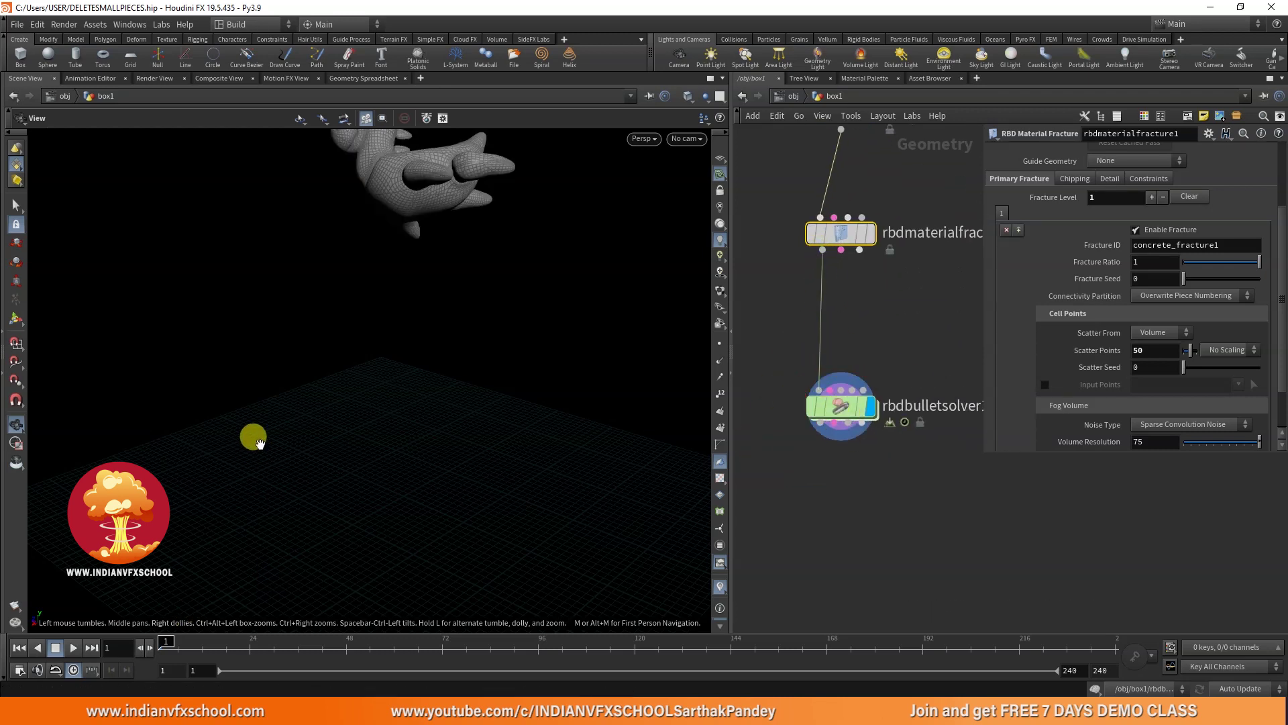
Step: Play the 50-point fractured simulation and orbit around the shattered pieces
{"action": "left_click", "coordinate": [61, 648]}
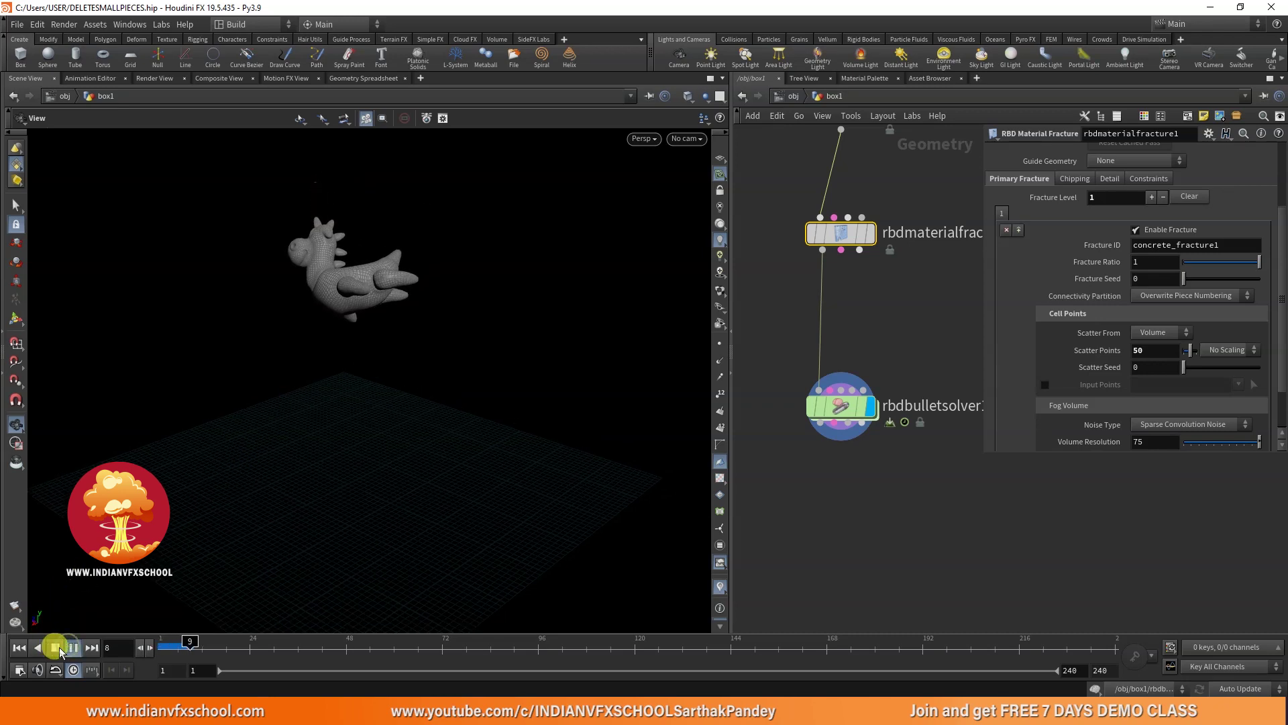
{"action": "left_click", "coordinate": [55, 647]}
{"action": "left_click_drag", "start_coordinate": [316, 470], "coordinate": [396, 440]}
{"action": "middle_click_drag", "start_coordinate": [914, 388], "coordinate": [852, 353]}
{"action": "scroll", "coordinate": [838, 338], "scroll_direction": "up", "scroll_amount": 2}
Step: Raise the fracture to 200 scatter points, then rewind and replay the simulation
{"action": "left_click", "coordinate": [835, 335]}
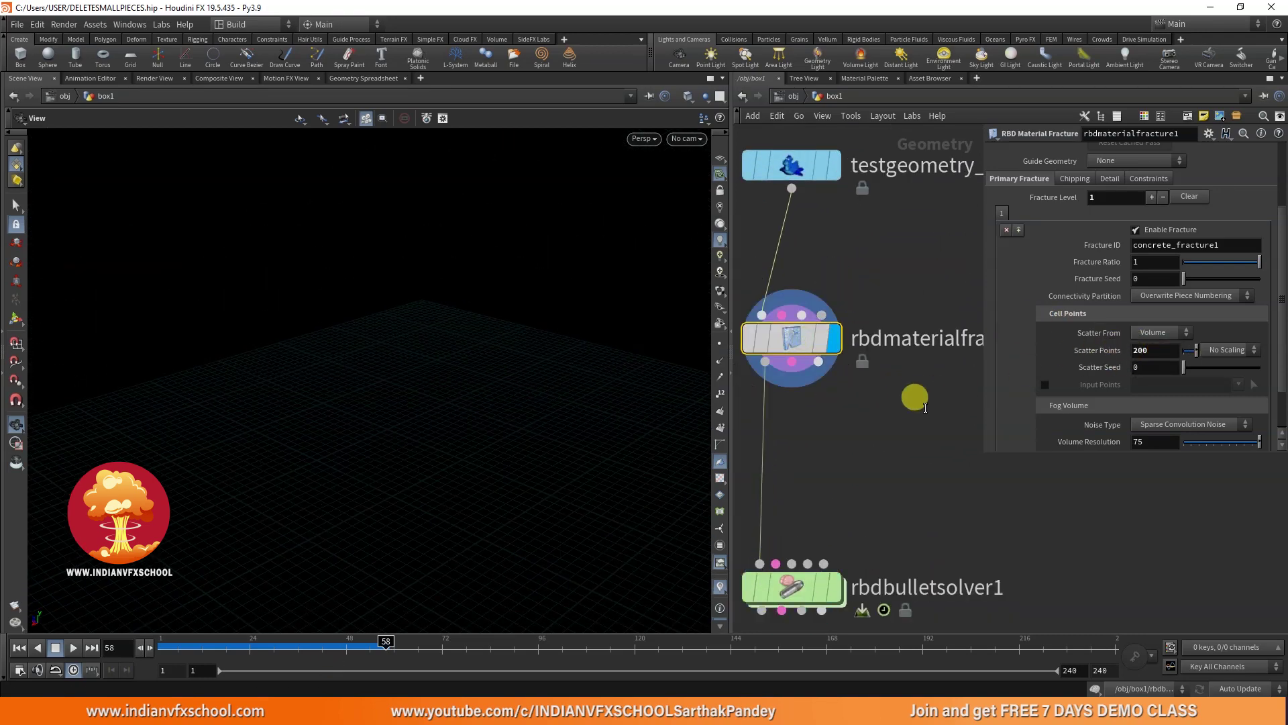
{"action": "scroll", "coordinate": [880, 434], "scroll_direction": "down", "scroll_amount": 2}
{"action": "left_click", "coordinate": [867, 447]}
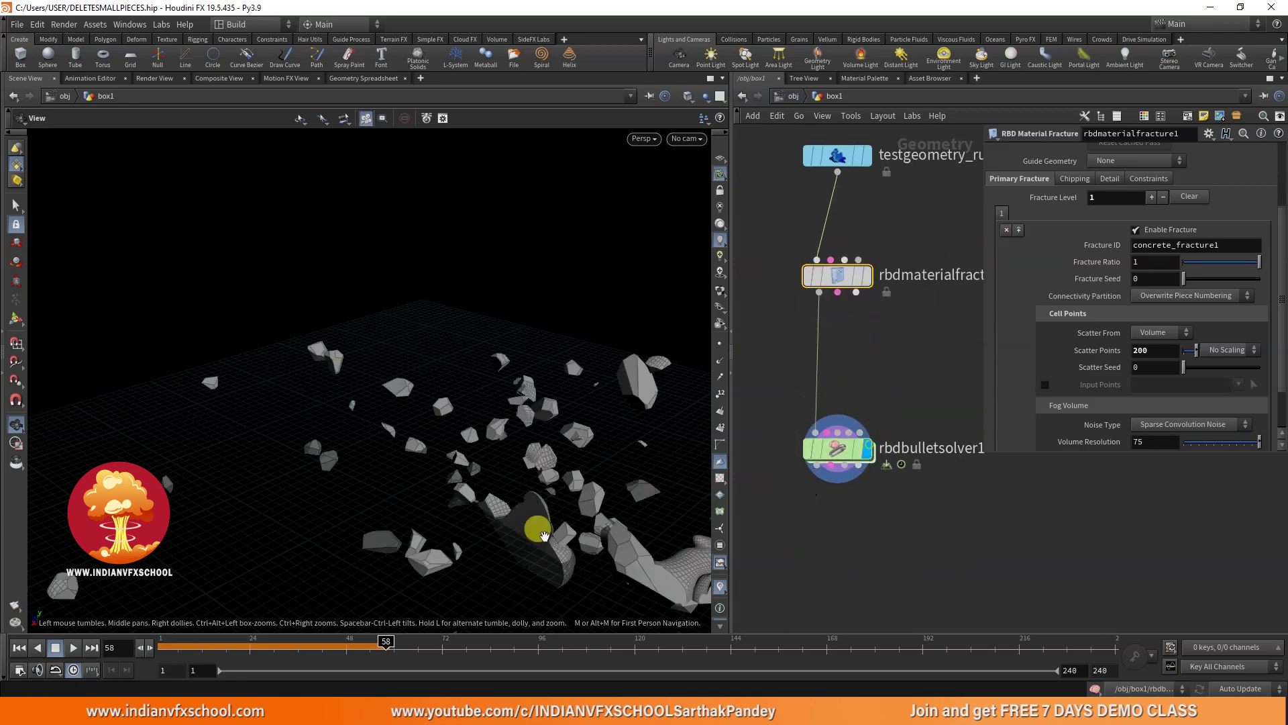
{"action": "left_click", "coordinate": [19, 648]}
{"action": "left_click", "coordinate": [73, 648]}
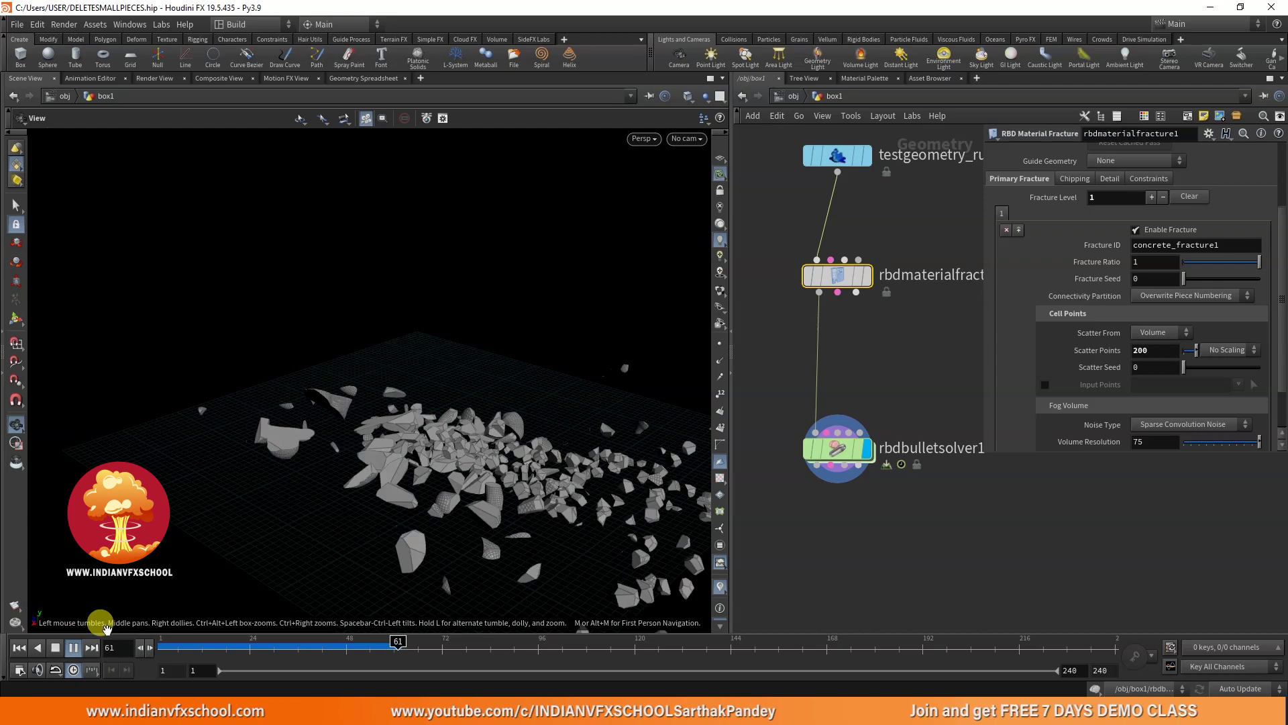
{"action": "left_click", "coordinate": [59, 647]}
{"action": "right_click_drag", "start_coordinate": [279, 494], "coordinate": [339, 443]}
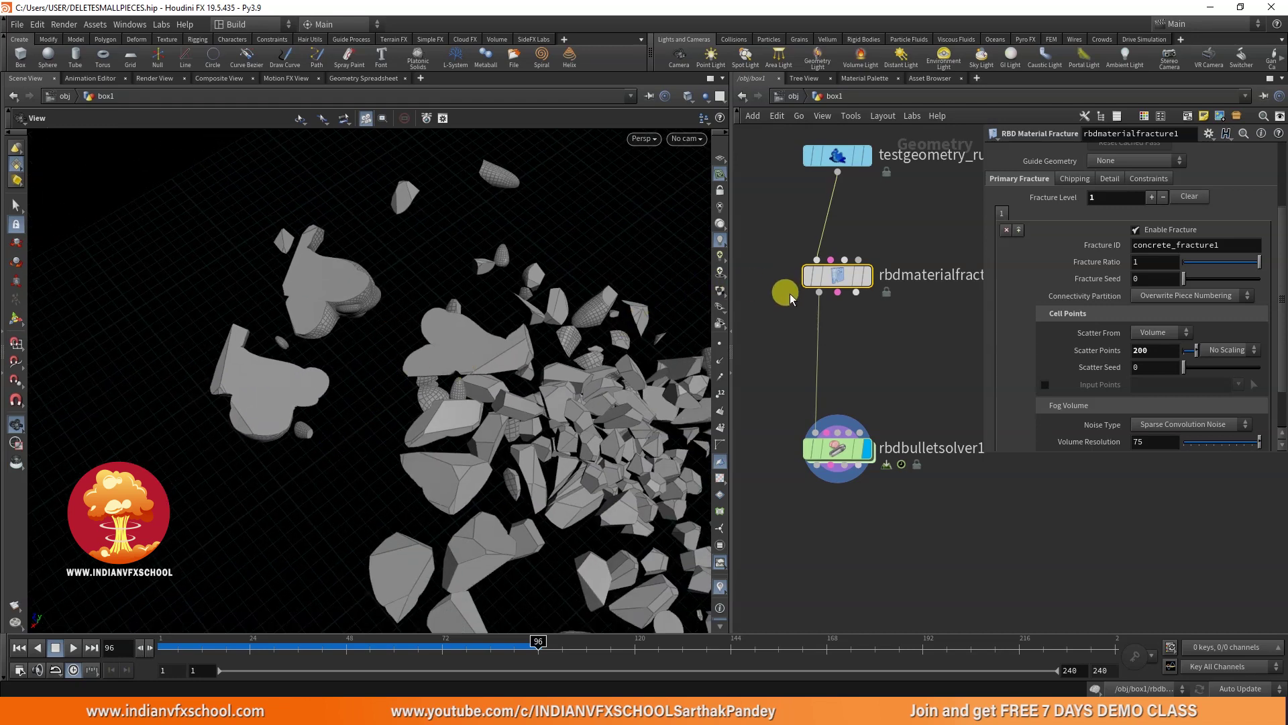
Step: Cut rbdmaterialfracture1's wires and move the fracture and solver nodes further down
{"action": "left_click_drag", "start_coordinate": [849, 214], "coordinate": [847, 212]}
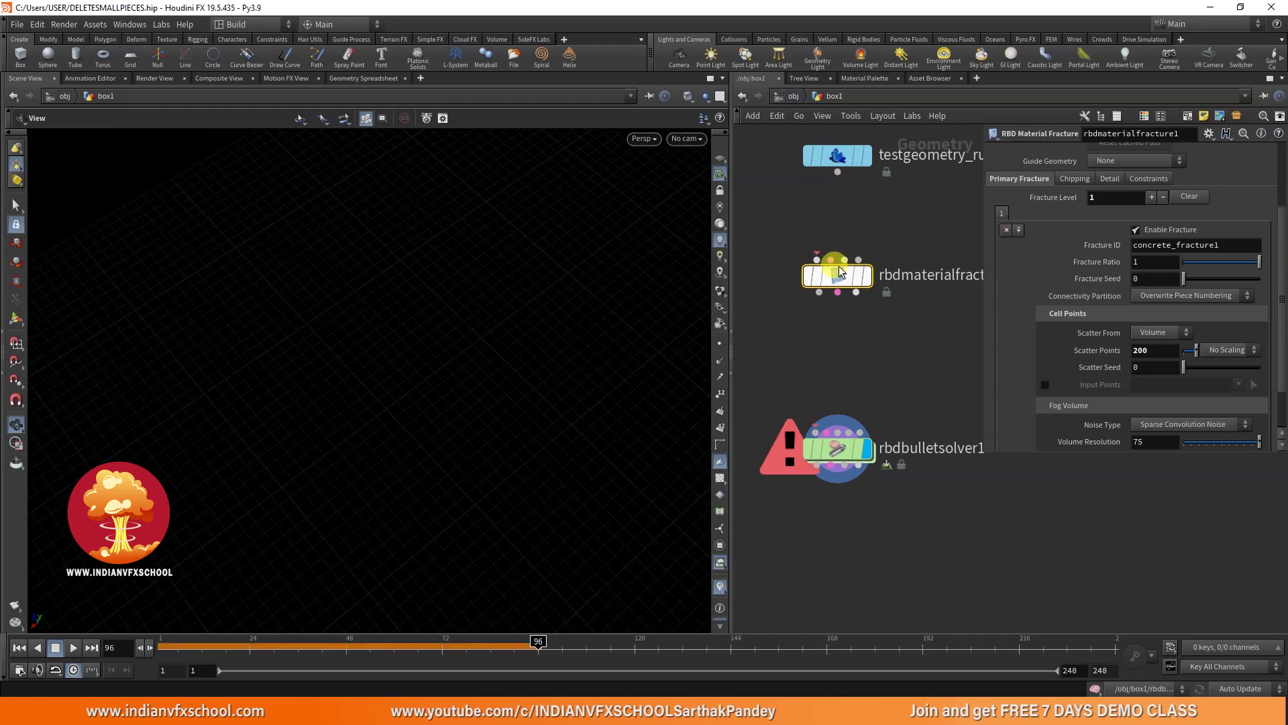
{"action": "left_click_drag", "start_coordinate": [837, 275], "coordinate": [837, 267]}
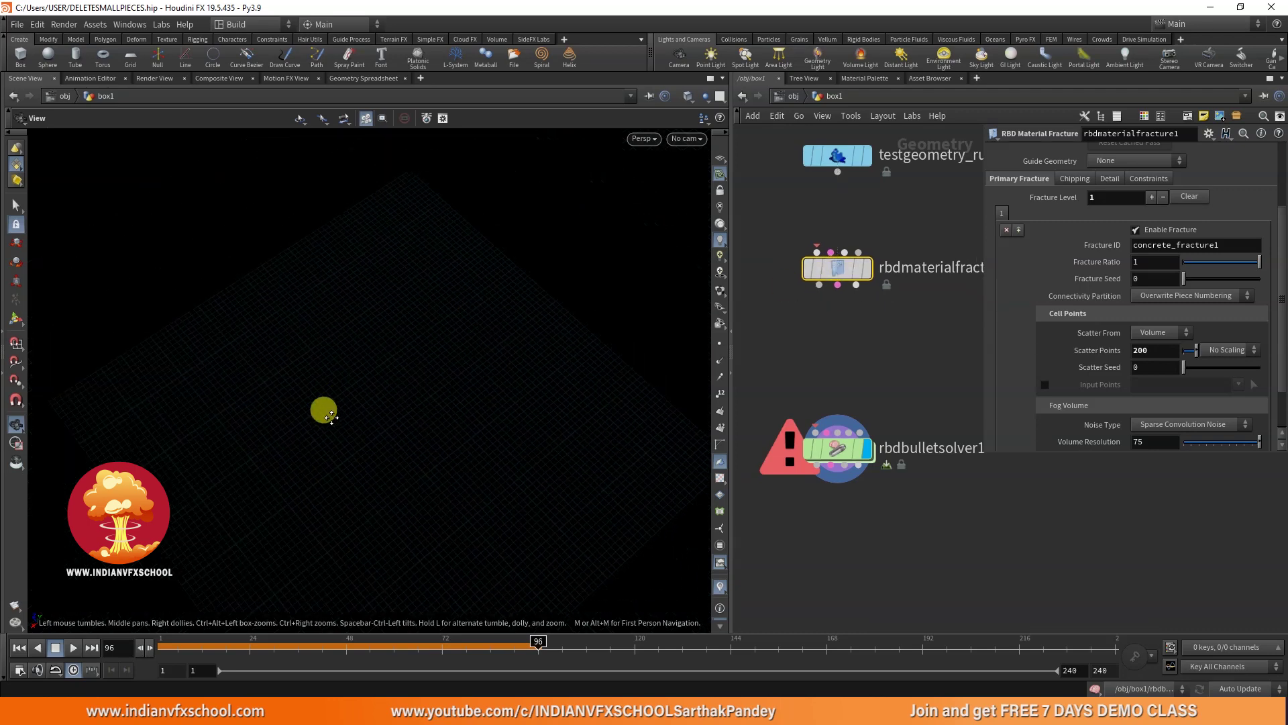
{"action": "scroll", "coordinate": [834, 323], "scroll_direction": "down", "scroll_amount": 3}
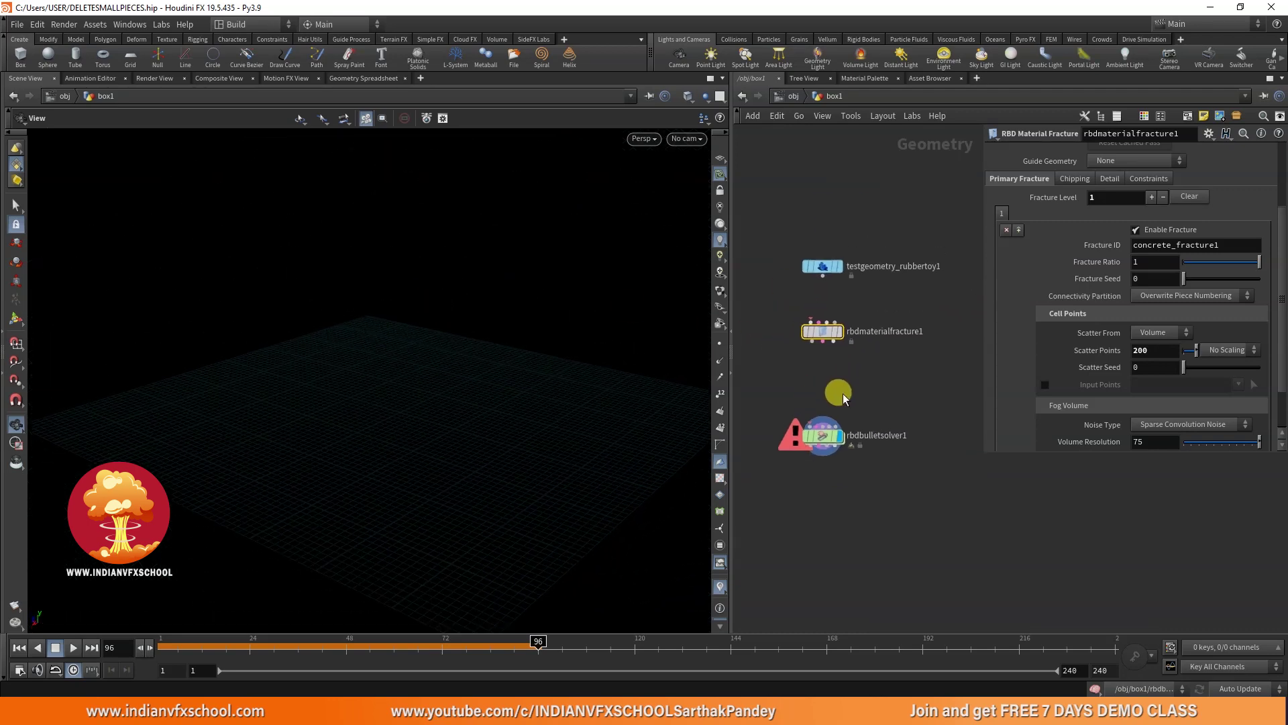
{"action": "left_click_drag", "start_coordinate": [831, 442], "coordinate": [809, 513]}
{"action": "left_click_drag", "start_coordinate": [824, 331], "coordinate": [792, 481]}
{"action": "scroll", "coordinate": [840, 357], "scroll_direction": "up", "scroll_amount": 3}
Step: Display testgeometry_rubbertoy on its own and frame the intact toy in the viewport
{"action": "left_click", "coordinate": [840, 357]}
{"action": "left_click_drag", "start_coordinate": [805, 329], "coordinate": [835, 272]}
{"action": "scroll", "coordinate": [410, 399], "scroll_direction": "down", "scroll_amount": 3}
{"action": "key", "text": "h"}
{"action": "scroll", "coordinate": [446, 291], "scroll_direction": "up", "scroll_amount": 3}
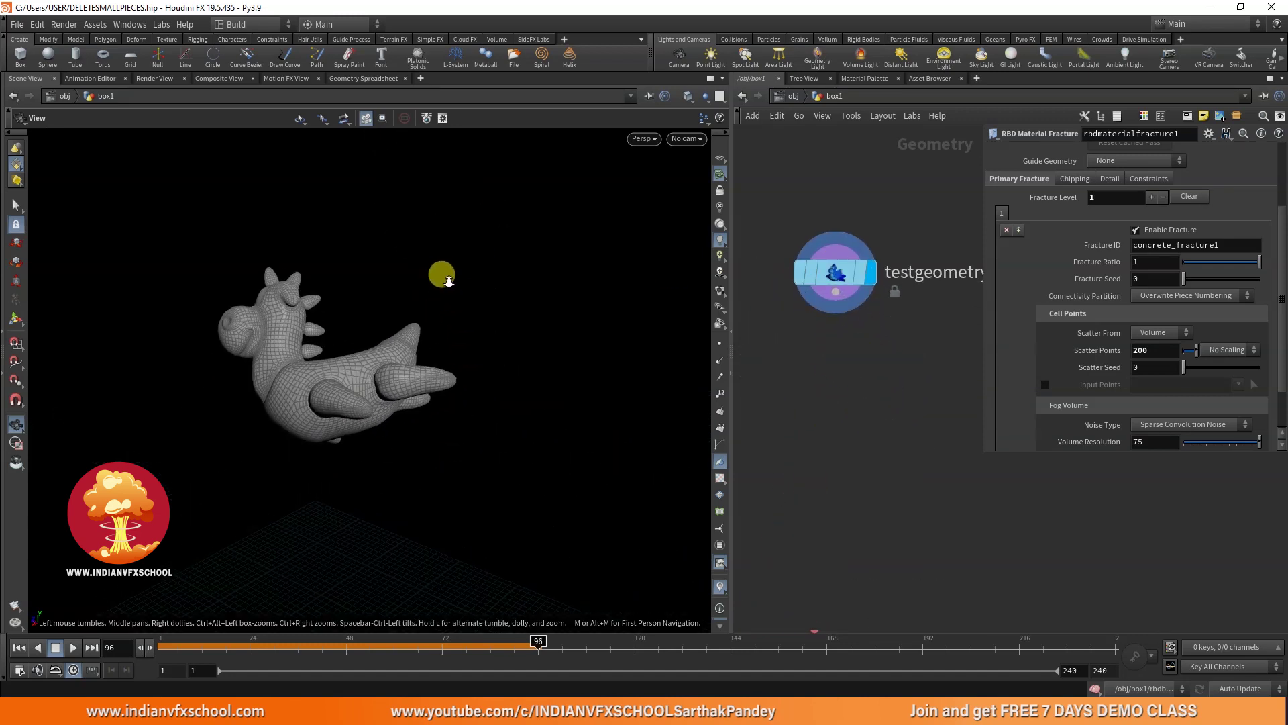
Step: Search the node menu for 'fore' to list the for-each loop nodes
{"action": "middle_click_drag", "start_coordinate": [836, 371], "coordinate": [842, 321]}
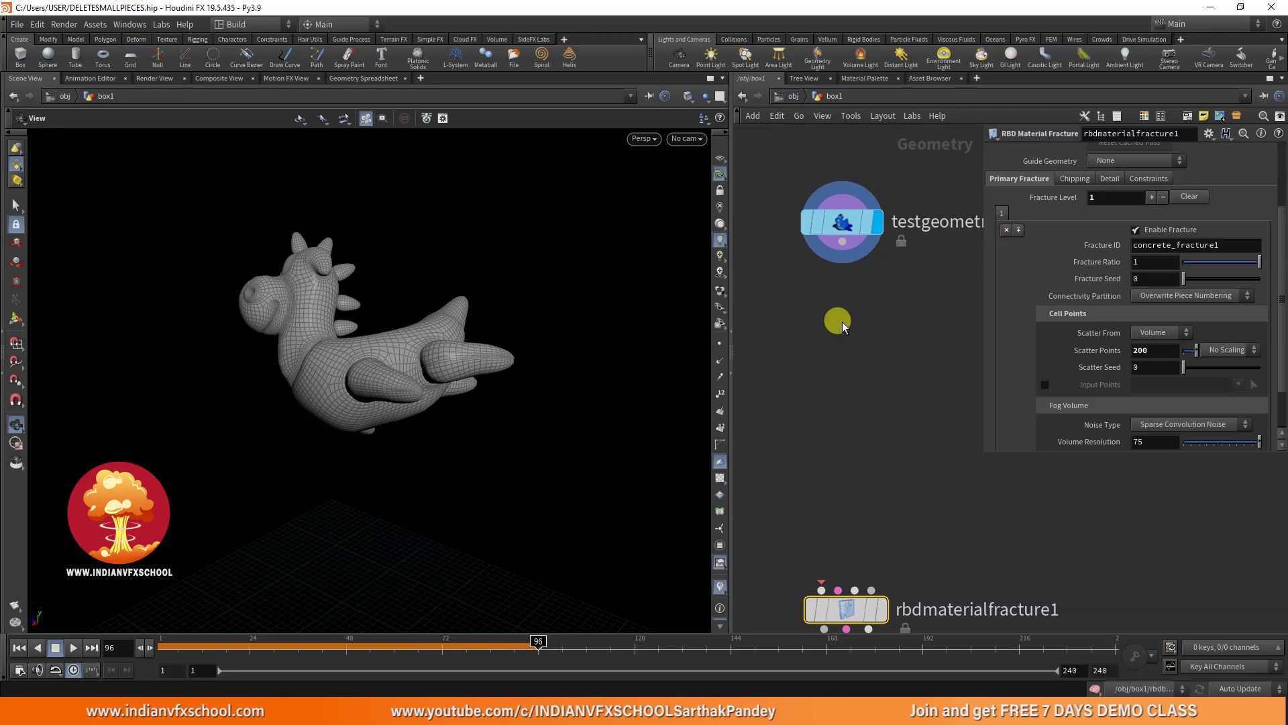
{"action": "key", "text": "Tab"}
{"action": "type", "text": "fore"}
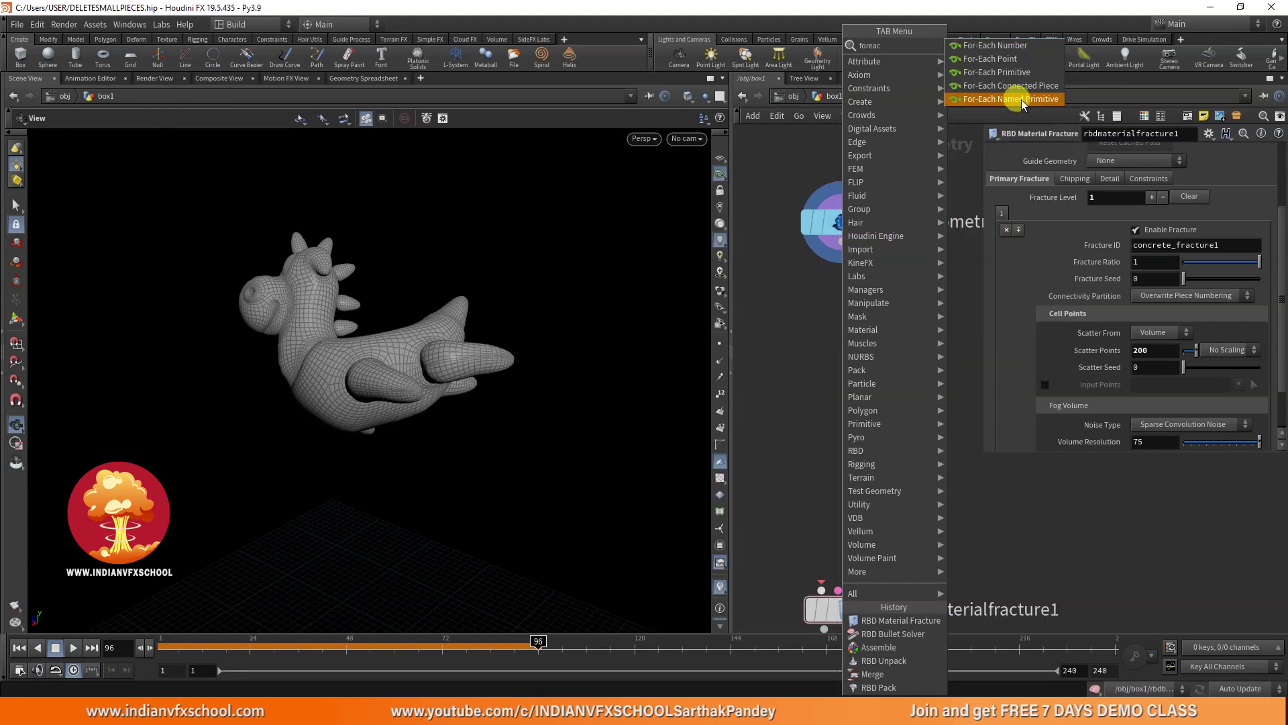
Step: Place a For-Each Connected Piece loop under the rubber toy and check connectivity1's settings
{"action": "left_click", "coordinate": [1013, 85]}
{"action": "left_click", "coordinate": [843, 347]}
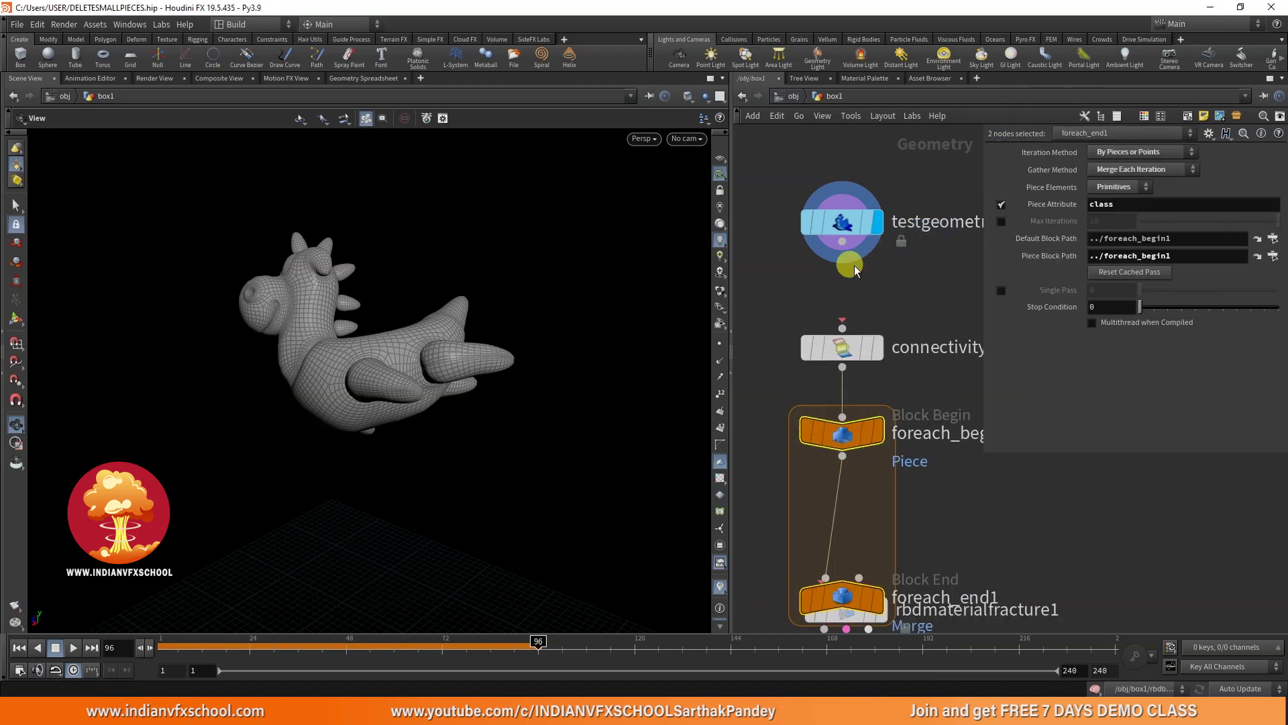
{"action": "scroll", "coordinate": [847, 316], "scroll_direction": "up", "scroll_amount": 2}
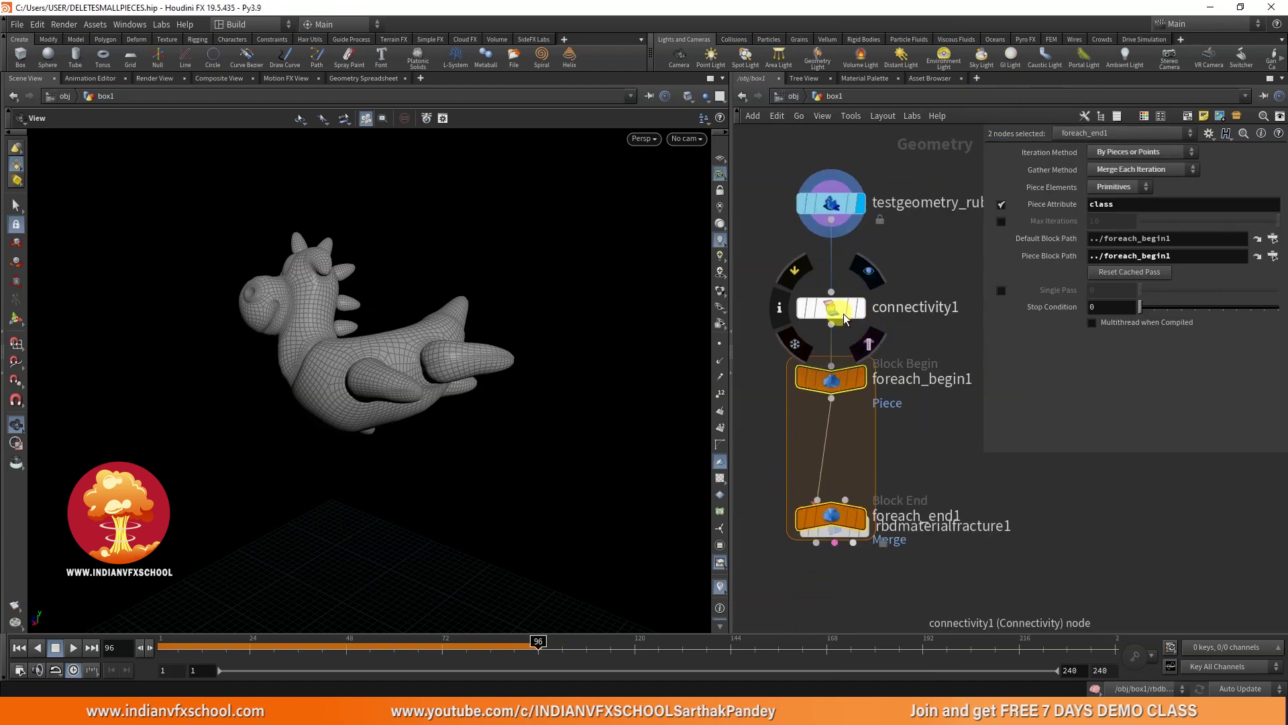
{"action": "left_click", "coordinate": [846, 315]}
{"action": "scroll", "coordinate": [868, 399], "scroll_direction": "up", "scroll_amount": 3}
{"action": "left_click_drag", "start_coordinate": [844, 383], "coordinate": [1004, 569]}
{"action": "left_click_drag", "start_coordinate": [853, 554], "coordinate": [852, 569]}
Step: Inspect the toy's leg tip, check foreach_begin1, and move foreach_end1 lower
{"action": "middle_click_drag", "start_coordinate": [883, 368], "coordinate": [873, 458]}
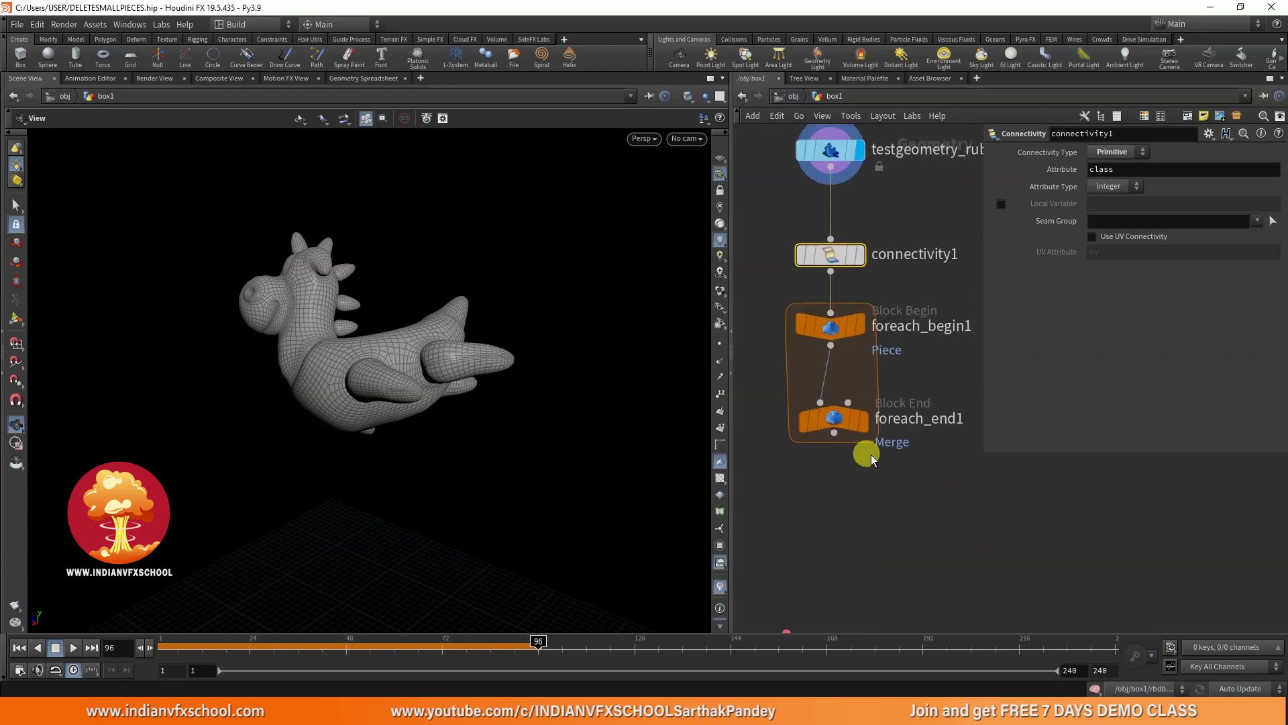
{"action": "right_click_drag", "start_coordinate": [444, 326], "coordinate": [488, 235]}
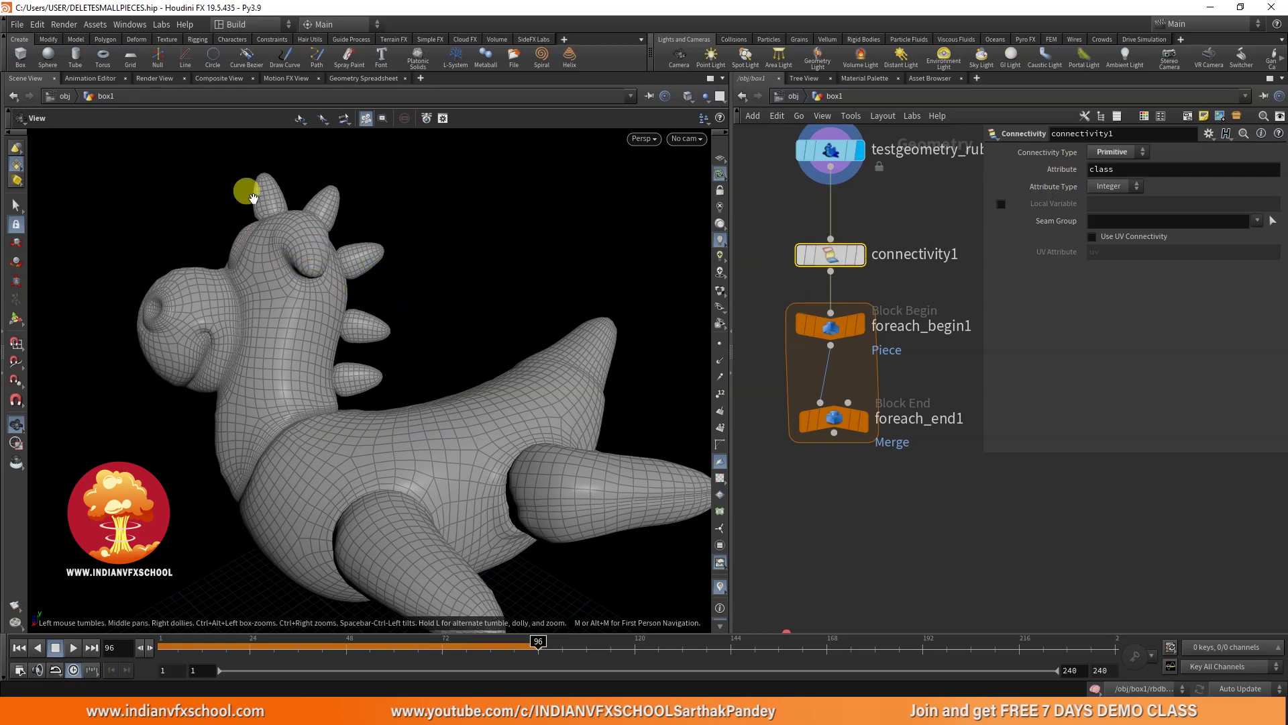
{"action": "middle_click_drag", "start_coordinate": [403, 389], "coordinate": [354, 397]}
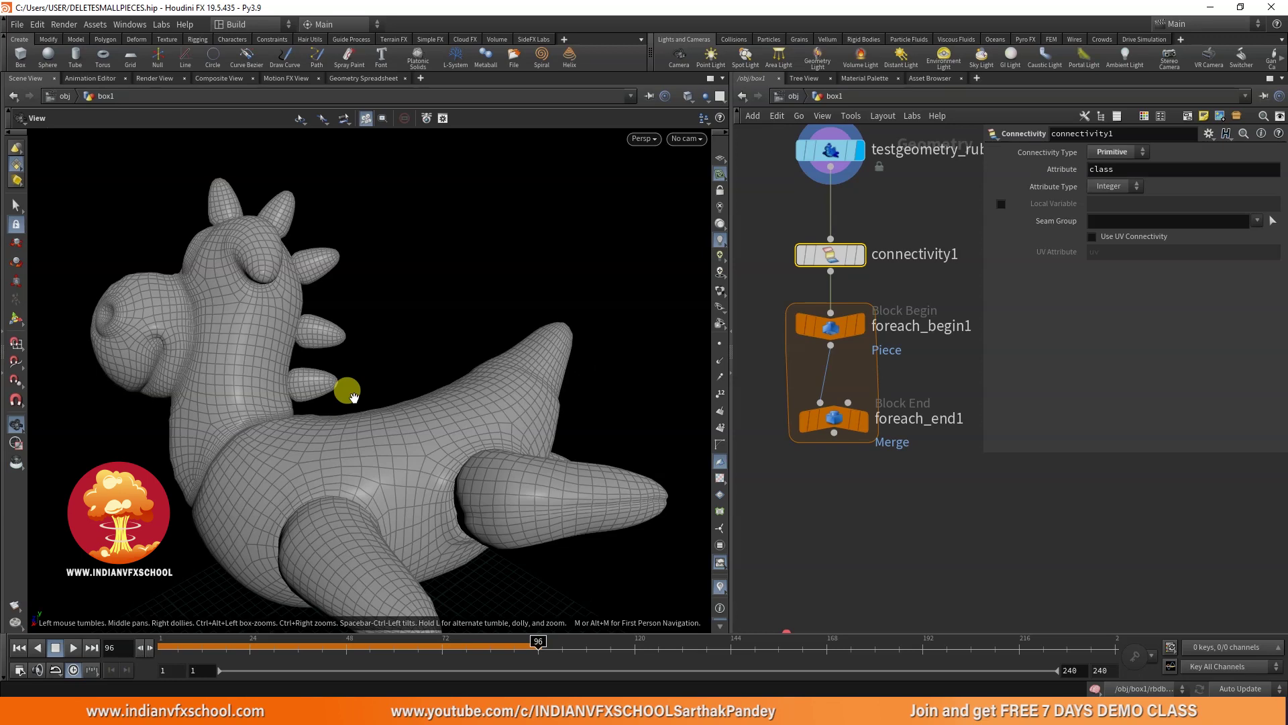
{"action": "left_click", "coordinate": [830, 327]}
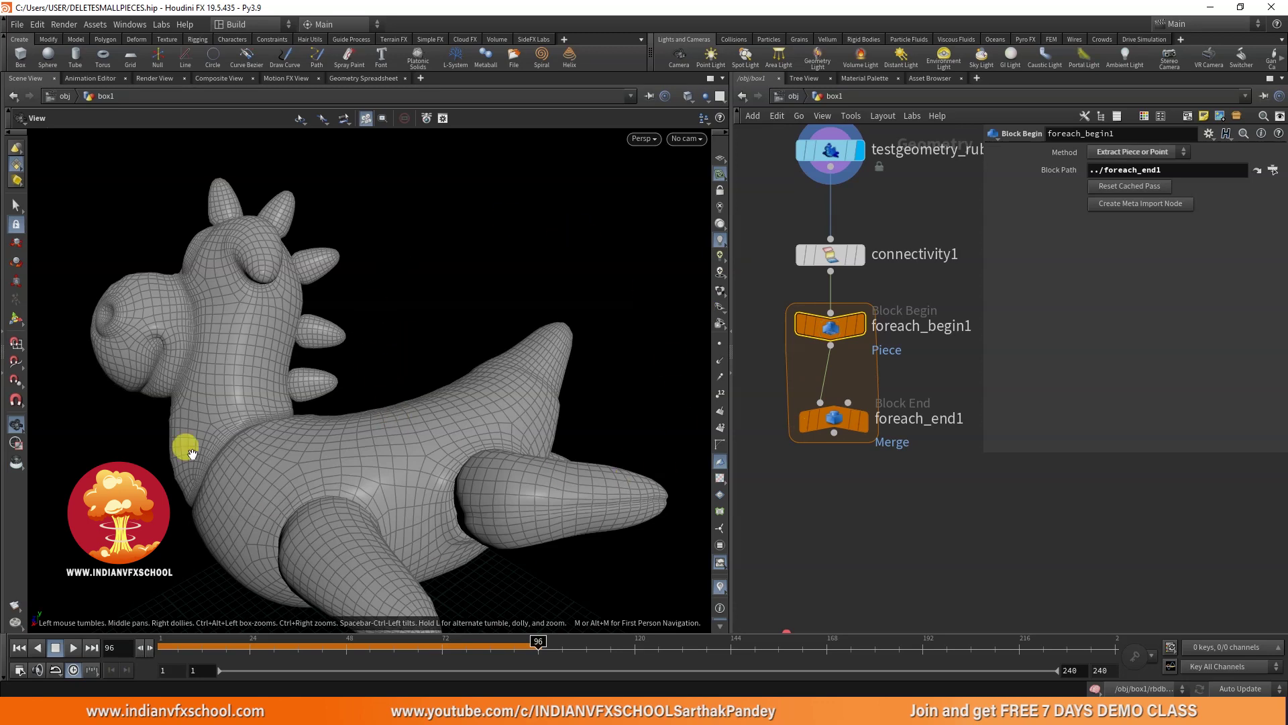
{"action": "middle_click_drag", "start_coordinate": [912, 490], "coordinate": [899, 412]}
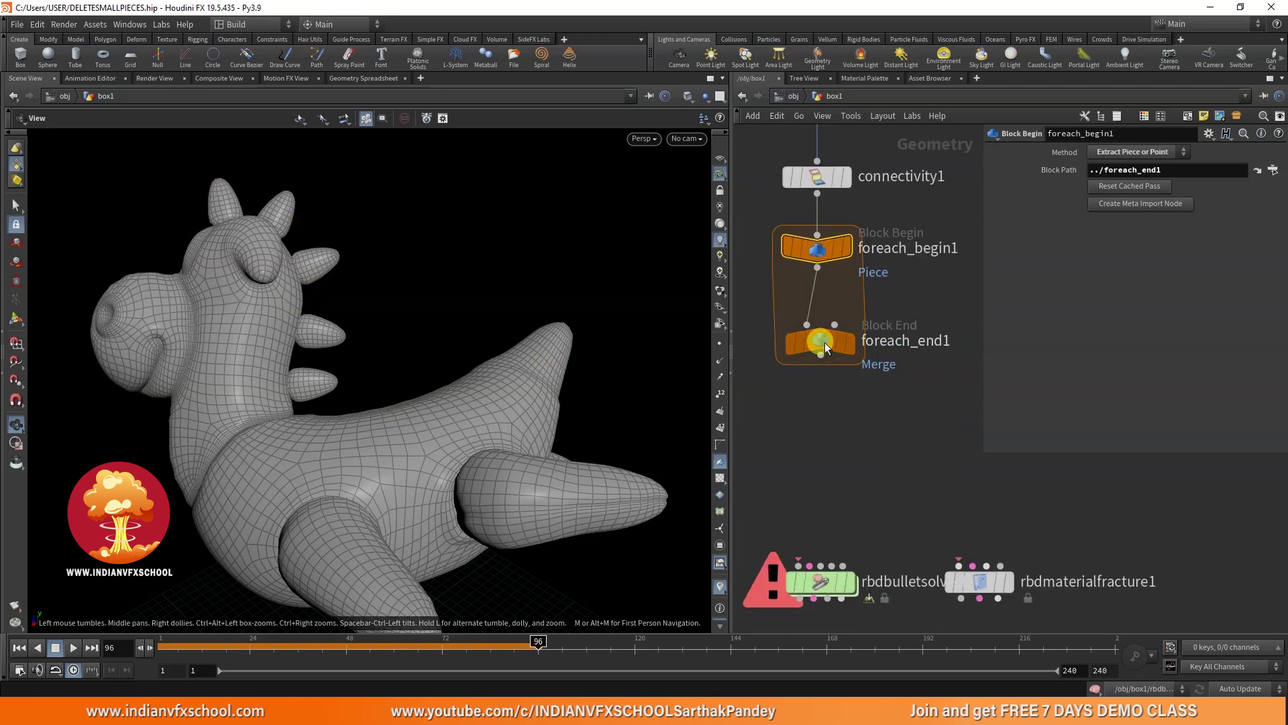
{"action": "left_click_drag", "start_coordinate": [824, 342], "coordinate": [820, 437]}
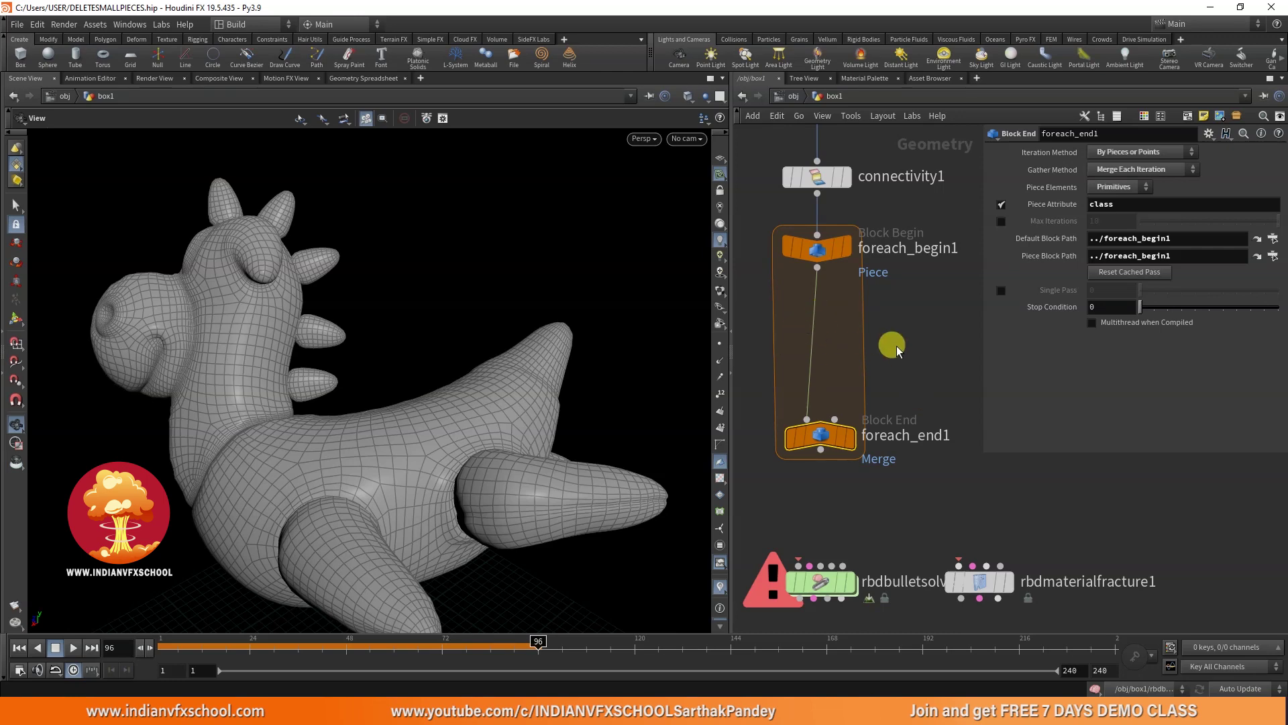
Step: Add a Scatter node fed by testgeometry_rubbertoy and display its points
{"action": "key", "text": "h"}
{"action": "key", "text": "Tab"}
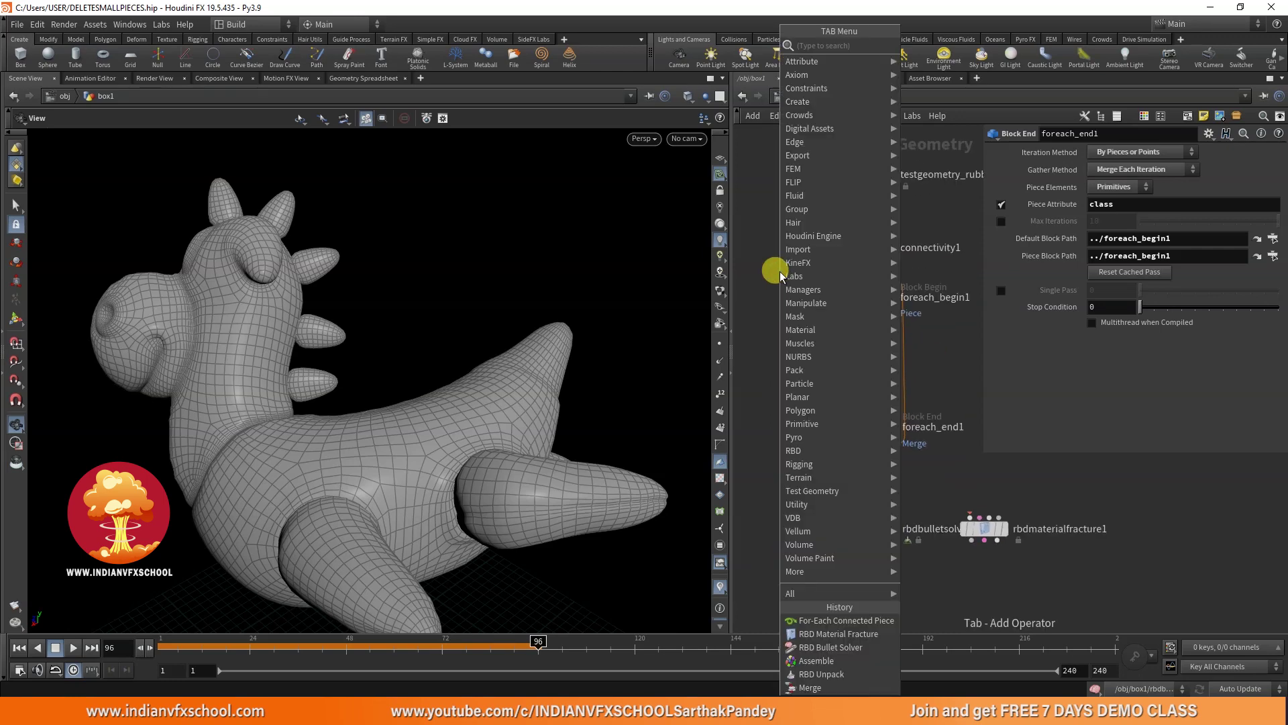
{"action": "type", "text": "scatter"}
{"action": "key", "text": "Return"}
{"action": "left_click", "coordinate": [780, 272]}
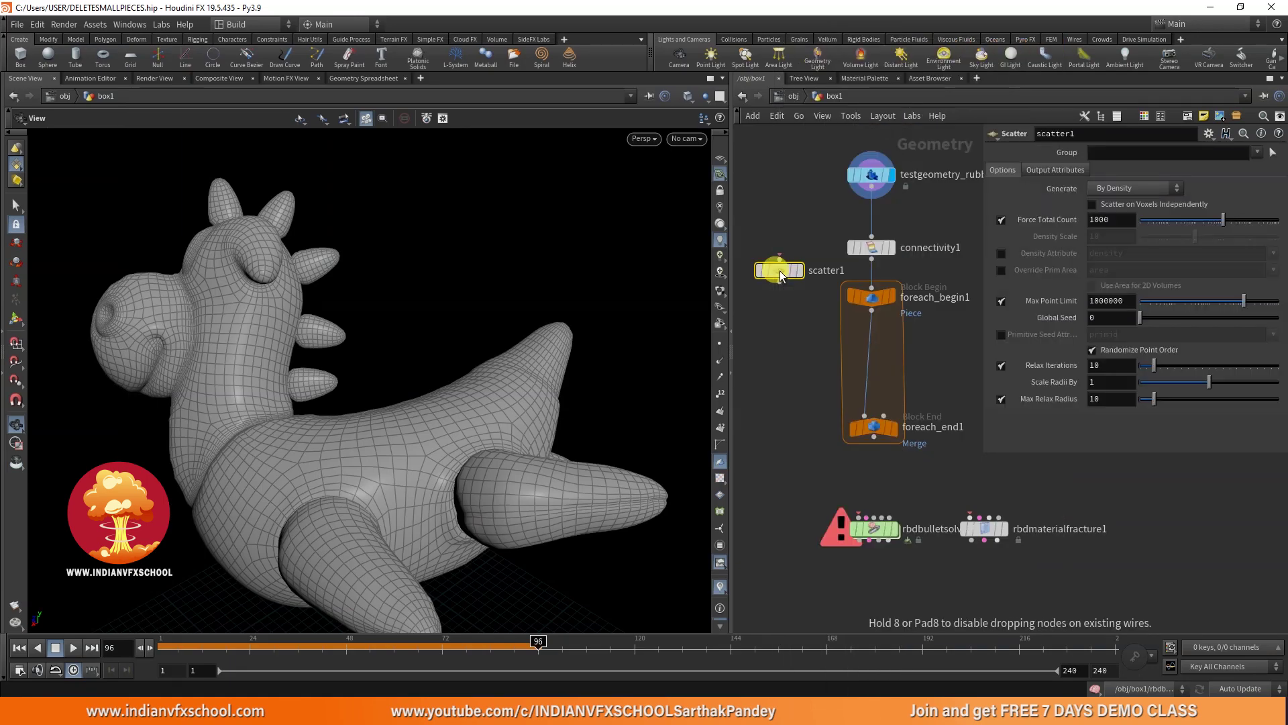
{"action": "left_click_drag", "start_coordinate": [777, 257], "coordinate": [845, 207]}
{"action": "left_click", "coordinate": [802, 270]}
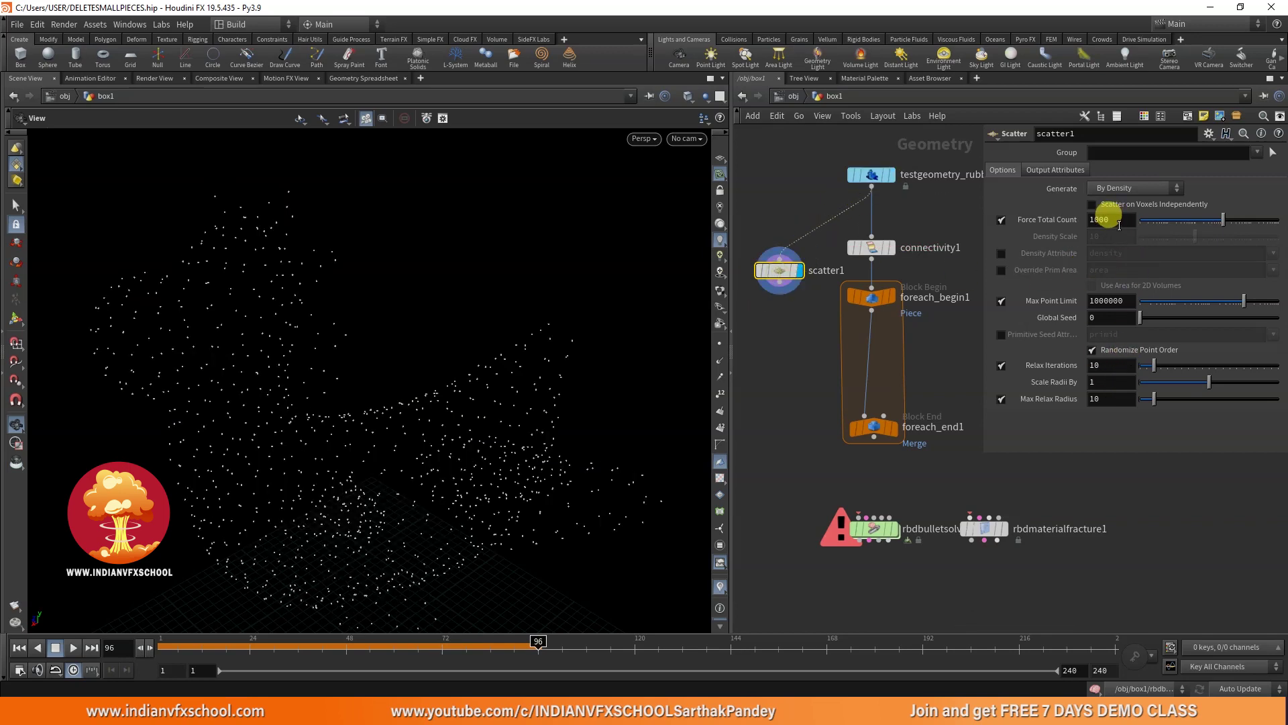
Step: Set scatter1's Force Total Count to 10000 and orbit around the point cloud
{"action": "type", "text": "0"}
{"action": "key", "text": "Return"}
{"action": "left_click_drag", "start_coordinate": [445, 392], "coordinate": [293, 357]}
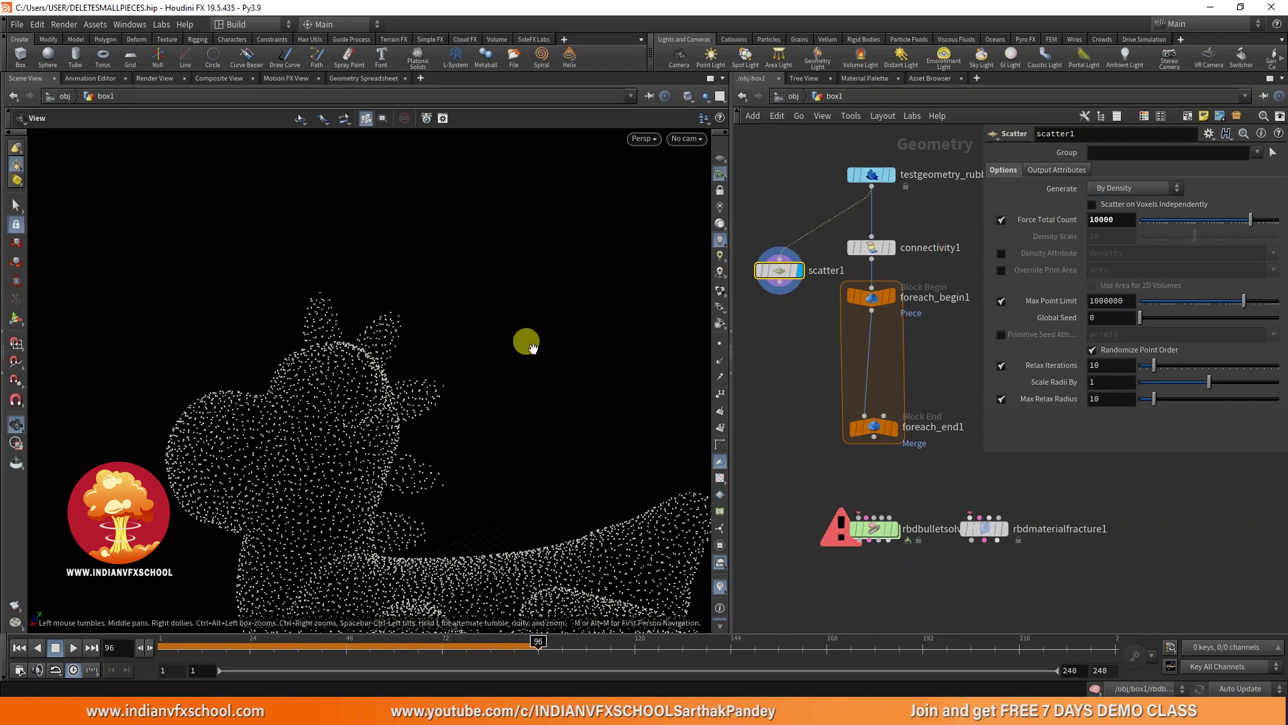
{"action": "left_click_drag", "start_coordinate": [506, 342], "coordinate": [223, 392]}
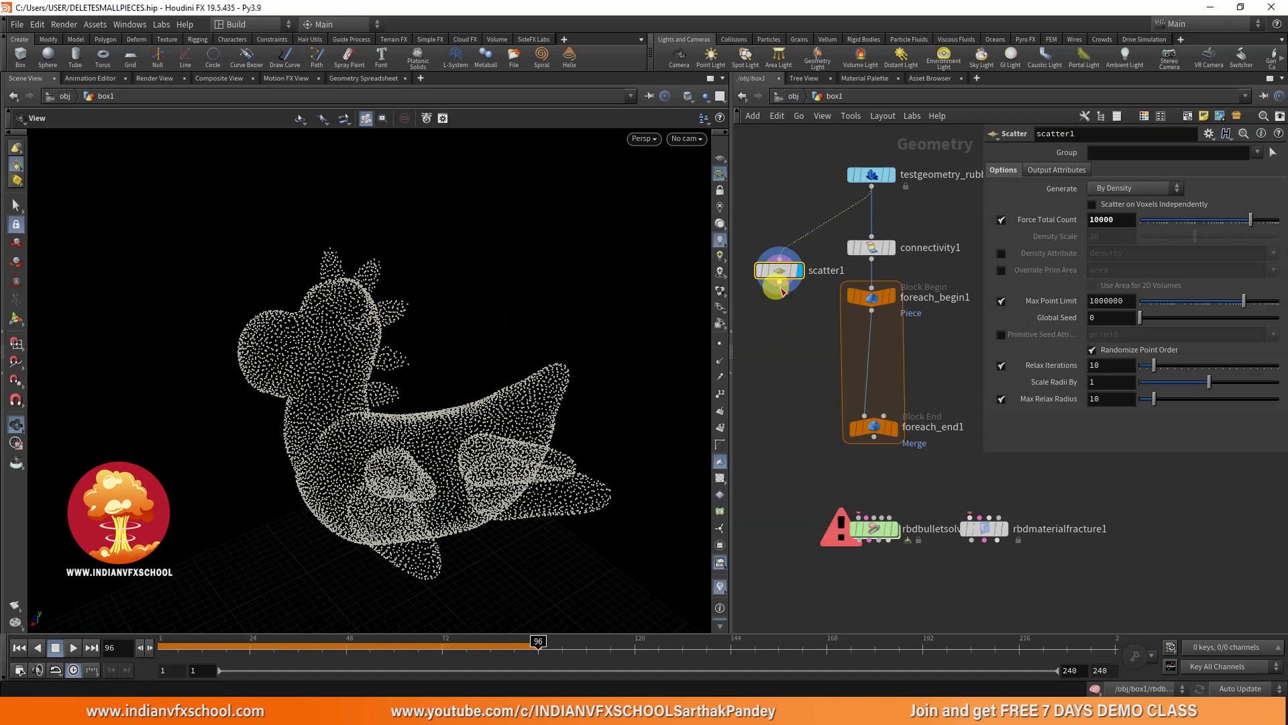
Step: Disconnect scatter1 from the toy and drag it into the for-each loop
{"action": "left_click_drag", "start_coordinate": [781, 300], "coordinate": [766, 352]}
{"action": "mouse_move", "coordinate": [770, 275]}
{"action": "left_mouse_down"}
{"action": "mouse_move", "coordinate": [728, 311]}
{"action": "mouse_move", "coordinate": [831, 199]}
{"action": "mouse_move", "coordinate": [872, 188]}
{"action": "left_mouse_up"}
{"action": "right_click_drag", "start_coordinate": [323, 274], "coordinate": [304, 231]}
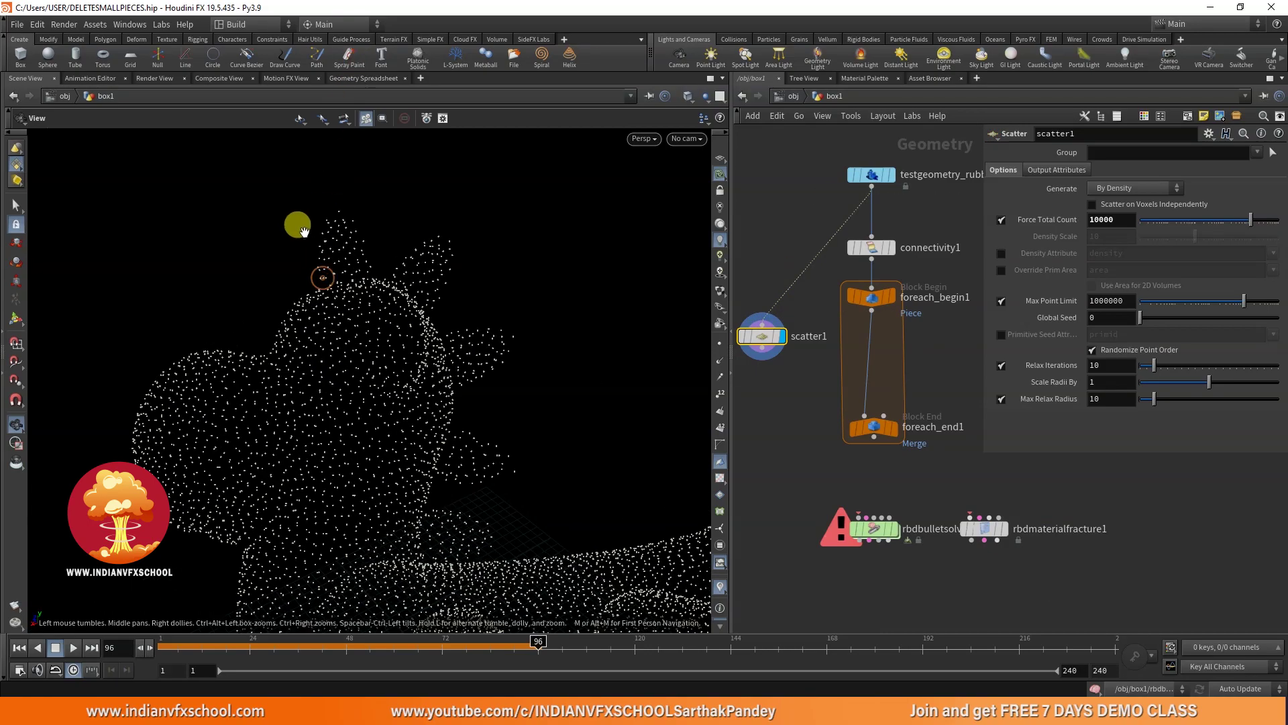
{"action": "left_click_drag", "start_coordinate": [497, 337], "coordinate": [454, 393]}
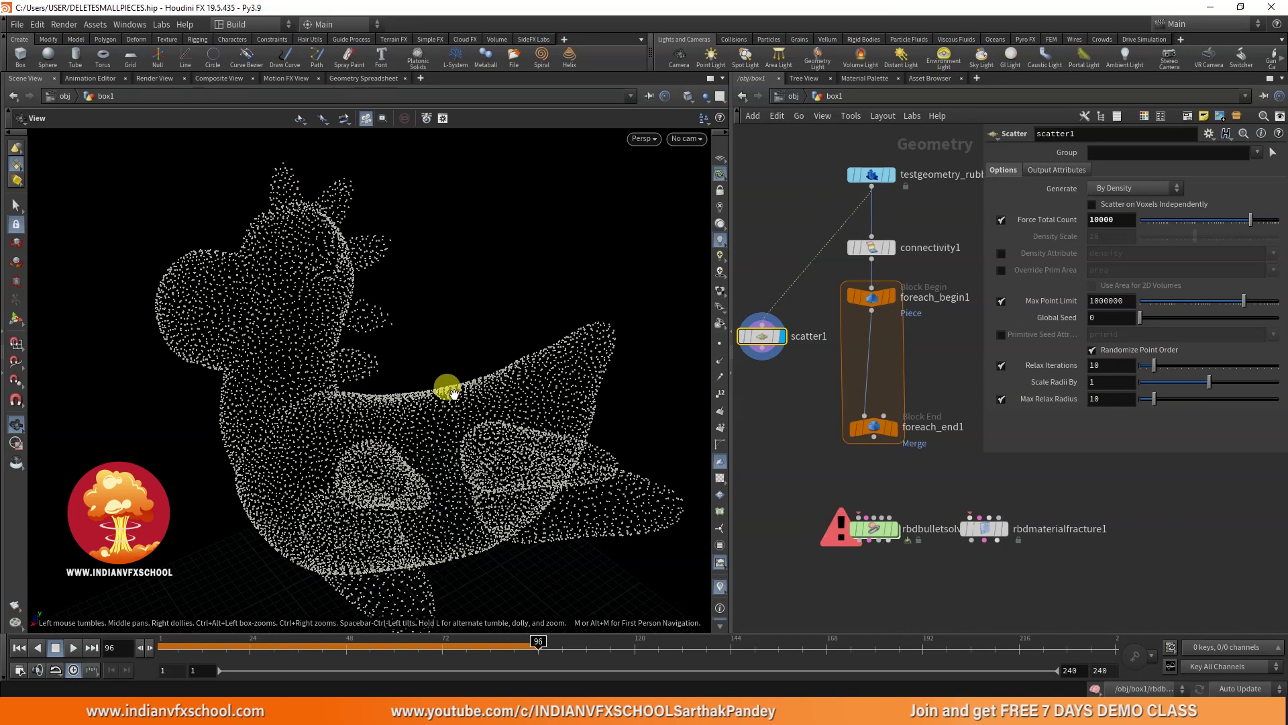
{"action": "left_click_drag", "start_coordinate": [761, 344], "coordinate": [863, 372]}
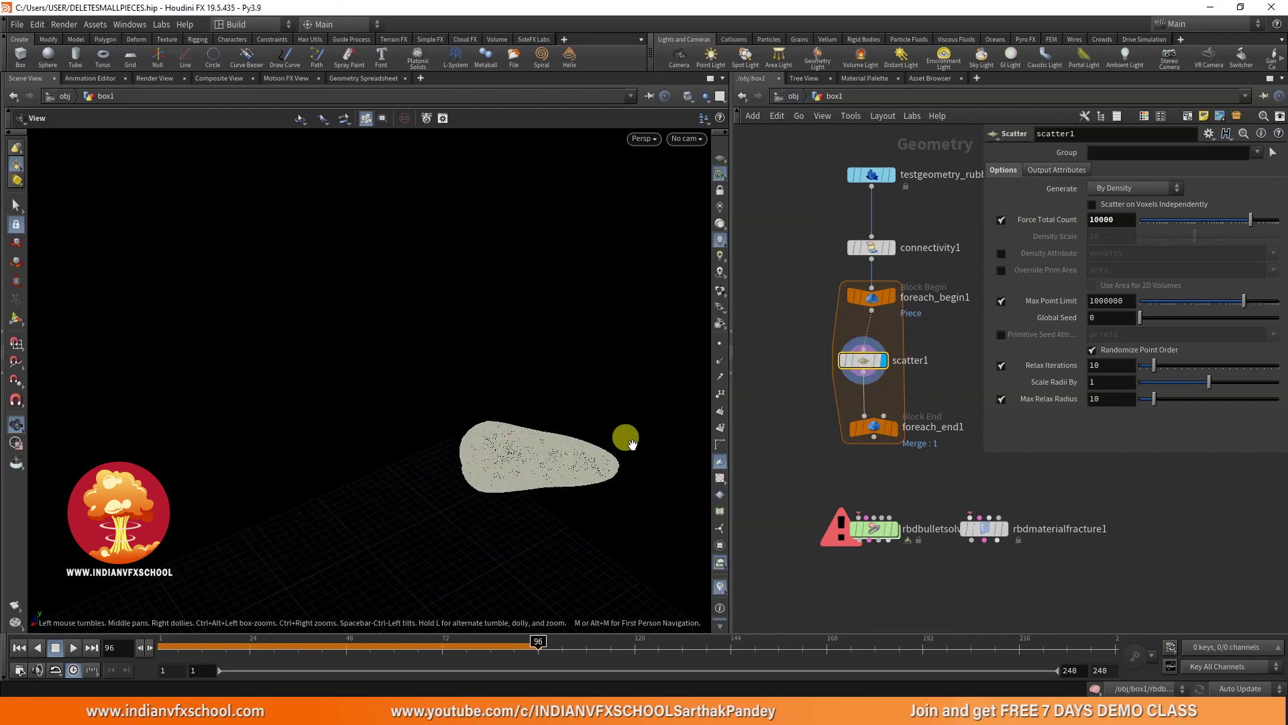
Step: Inspect the loop's dense point cloud, move the RBD nodes lower, and select scatter1
{"action": "scroll", "coordinate": [872, 429], "scroll_direction": "up", "scroll_amount": 3}
{"action": "left_click_drag", "start_coordinate": [397, 333], "coordinate": [299, 373]}
{"action": "scroll", "coordinate": [786, 346], "scroll_direction": "down", "scroll_amount": 2}
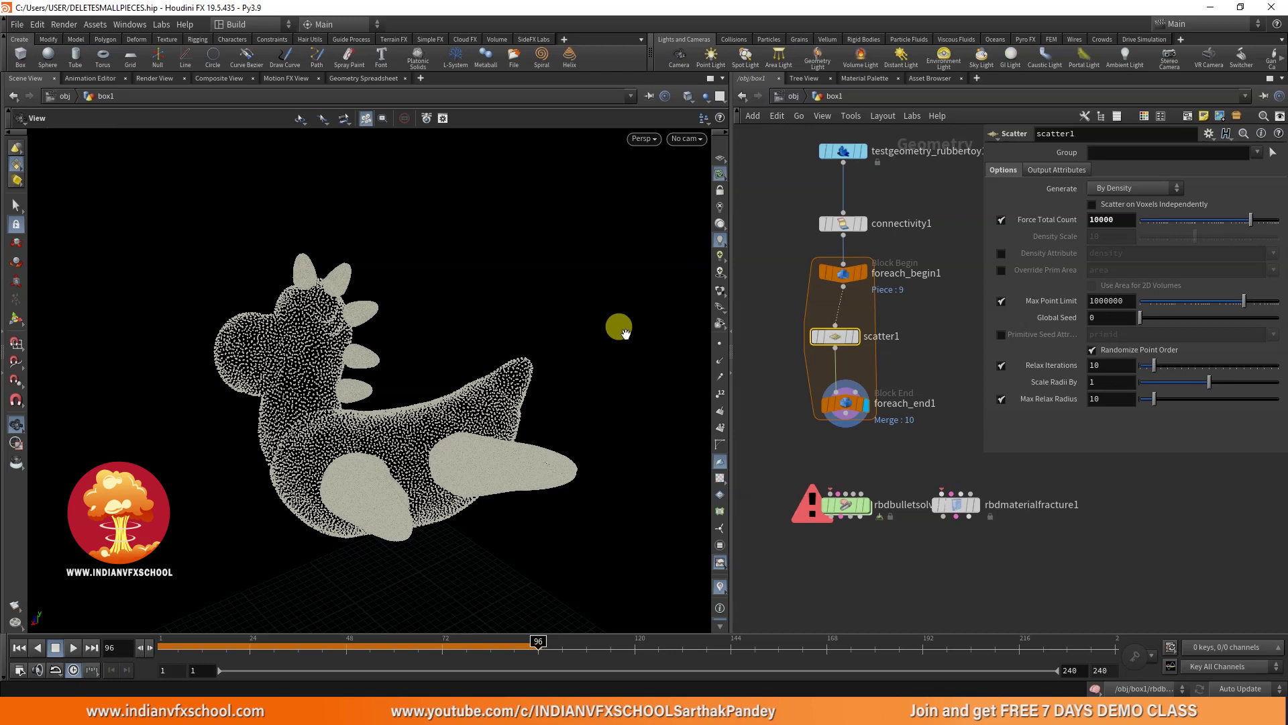
{"action": "left_click_drag", "start_coordinate": [851, 480], "coordinate": [804, 569]}
{"action": "left_click_drag", "start_coordinate": [943, 503], "coordinate": [969, 538]}
{"action": "scroll", "coordinate": [835, 338], "scroll_direction": "up", "scroll_amount": 2}
{"action": "left_click", "coordinate": [835, 337]}
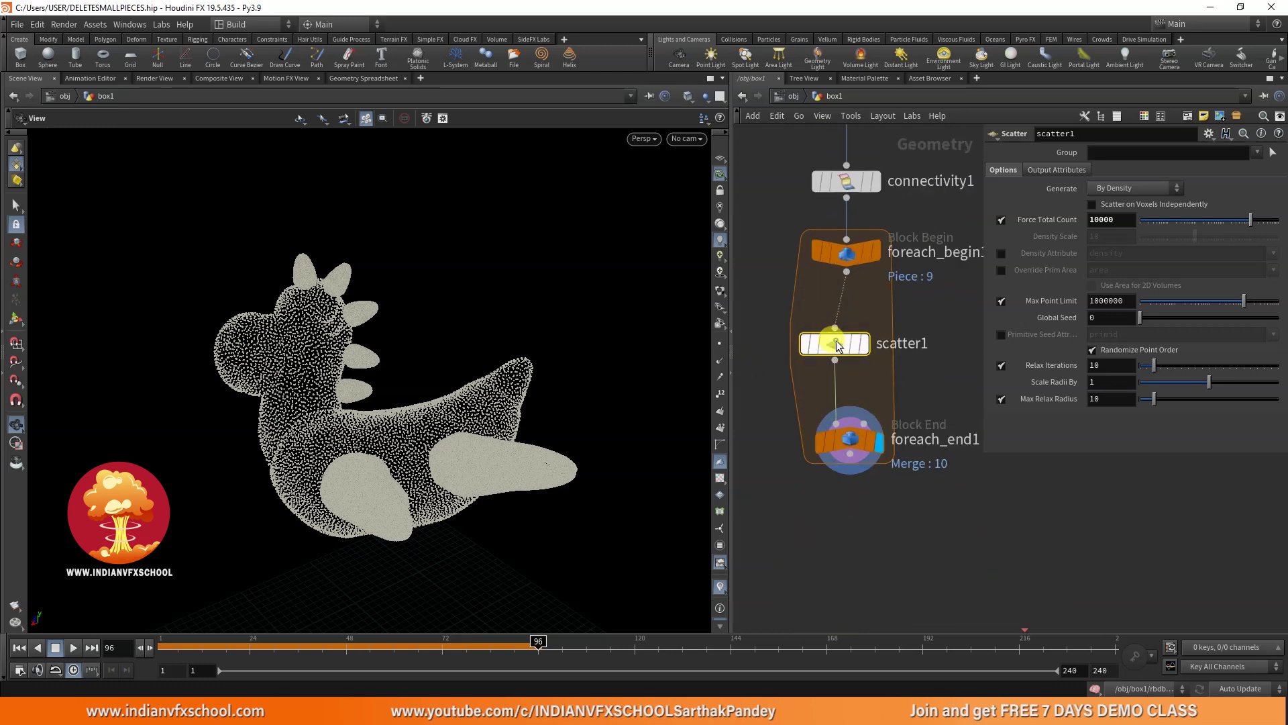
Step: Delete scatter1 and add a Measure node inside the for-each loop
{"action": "key", "text": "Delete"}
{"action": "key", "text": "Tab"}
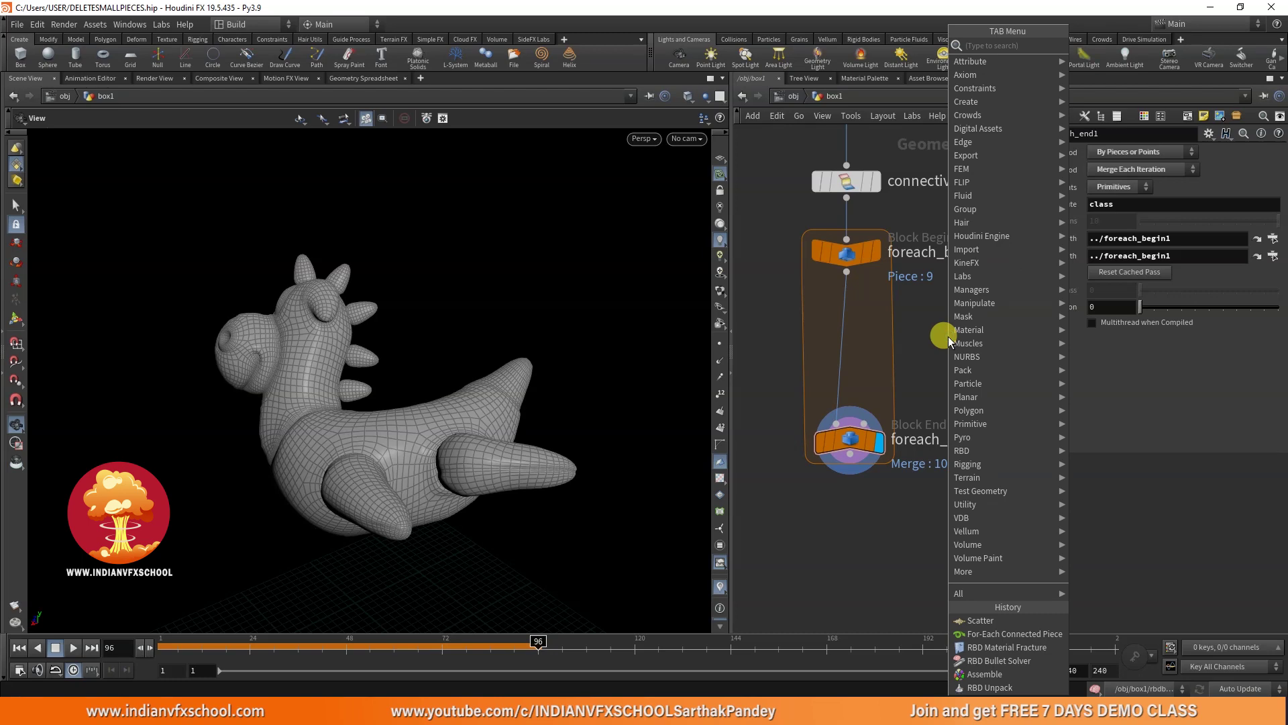
{"action": "type", "text": "measure"}
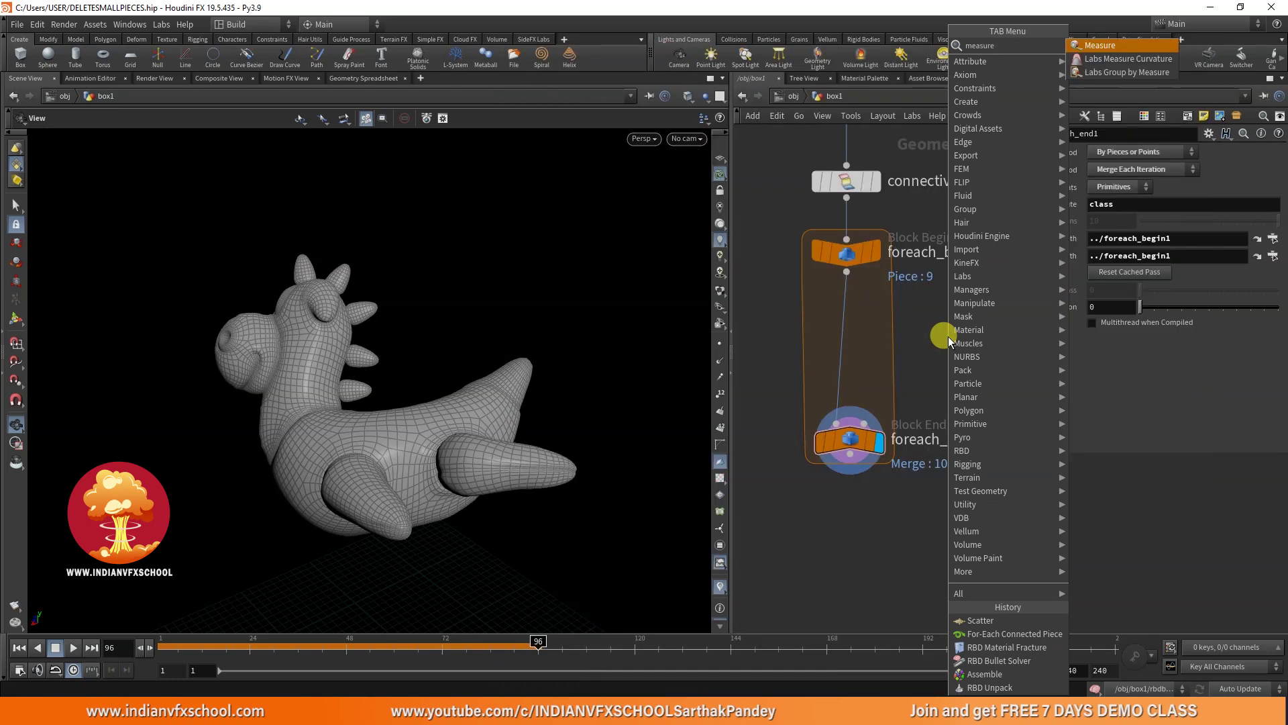
{"action": "key", "text": "Return"}
{"action": "left_click", "coordinate": [851, 343]}
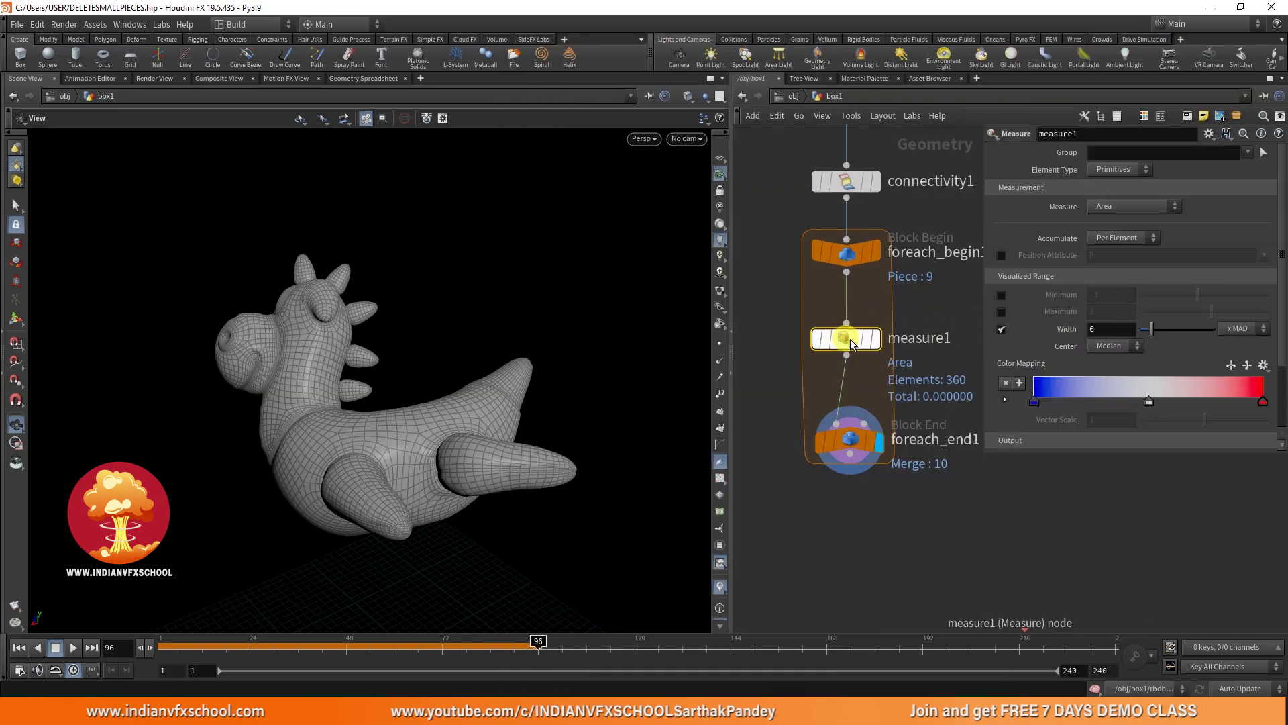
Step: Reposition measure1 between foreach_begin1 and foreach_end1 while inspecting the toy
{"action": "left_click", "coordinate": [413, 332]}
{"action": "left_click_drag", "start_coordinate": [381, 351], "coordinate": [405, 374]}
{"action": "right_click_drag", "start_coordinate": [405, 373], "coordinate": [346, 309]}
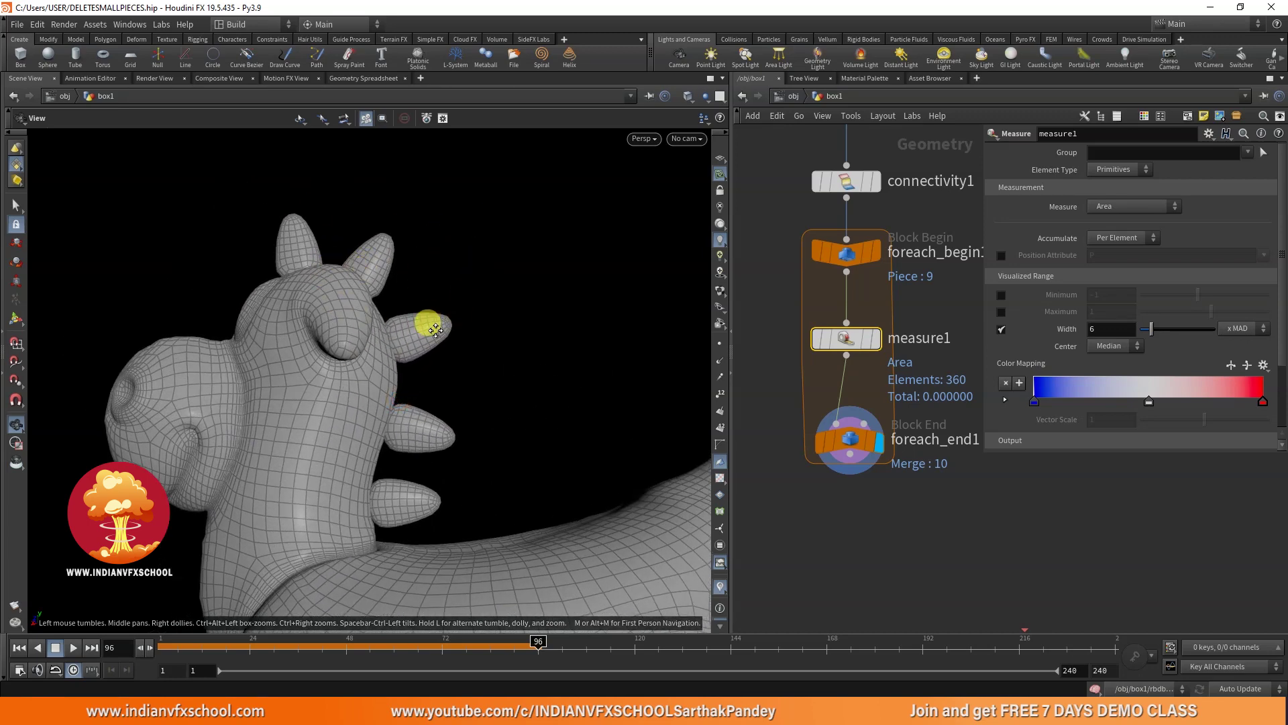
{"action": "left_click_drag", "start_coordinate": [435, 329], "coordinate": [280, 388]}
{"action": "right_click_drag", "start_coordinate": [507, 300], "coordinate": [432, 250]}
{"action": "left_click_drag", "start_coordinate": [431, 250], "coordinate": [437, 313]}
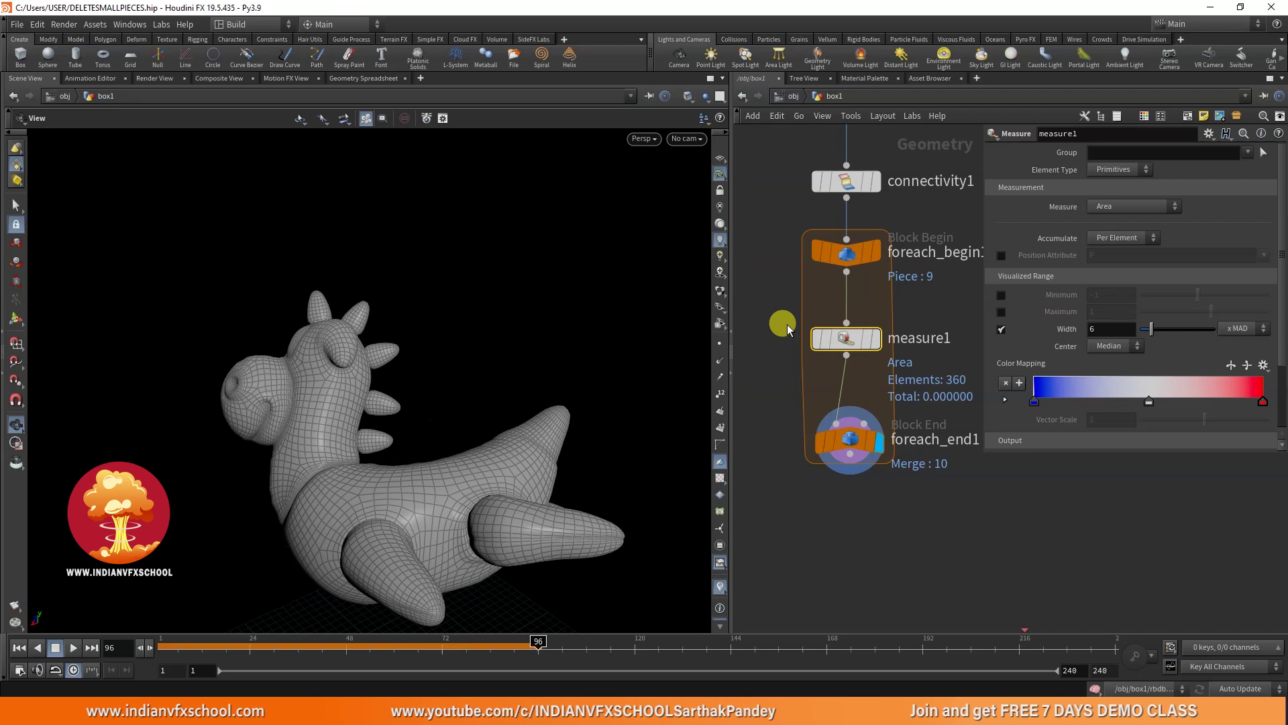
{"action": "scroll", "coordinate": [782, 324], "scroll_direction": "down", "scroll_amount": 3}
{"action": "middle_click_drag", "start_coordinate": [772, 466], "coordinate": [919, 510]}
{"action": "left_click_drag", "start_coordinate": [966, 376], "coordinate": [966, 228]}
{"action": "middle_click_drag", "start_coordinate": [613, 397], "coordinate": [472, 262]}
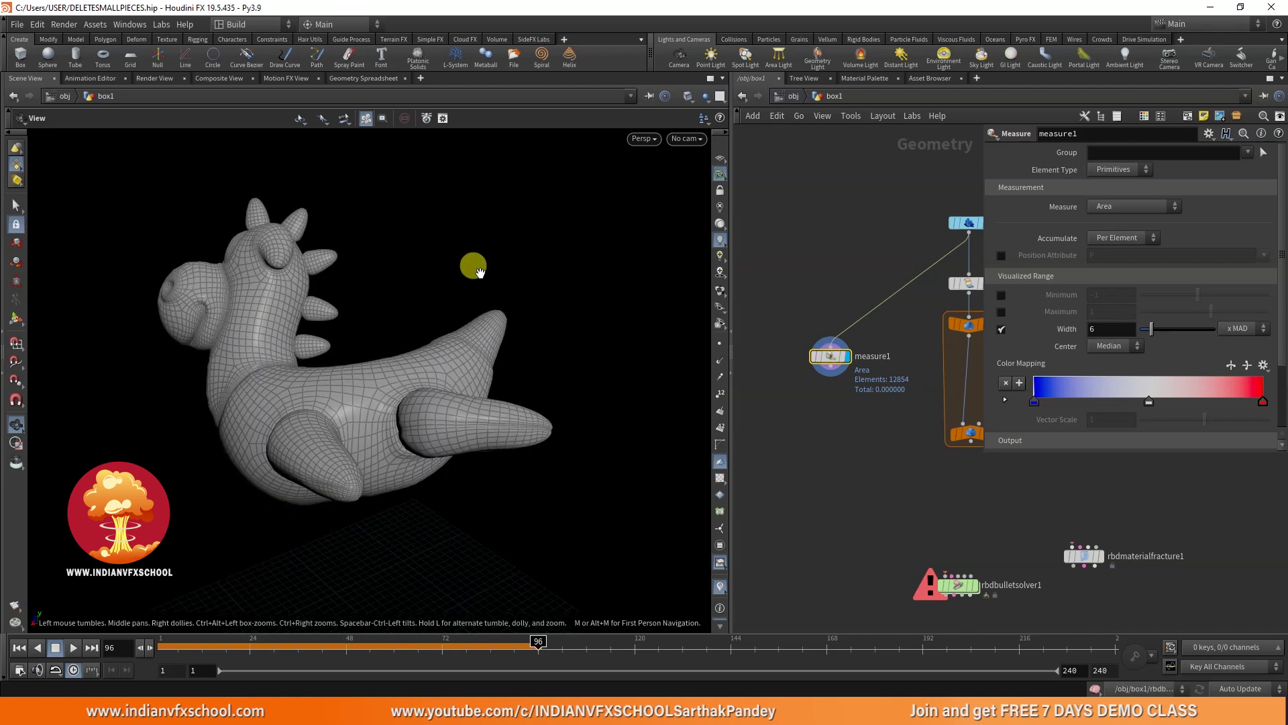
{"action": "left_click_drag", "start_coordinate": [263, 250], "coordinate": [269, 271]}
{"action": "middle_click_drag", "start_coordinate": [879, 443], "coordinate": [825, 422]}
{"action": "left_click_drag", "start_coordinate": [778, 336], "coordinate": [907, 354]}
Step: Display the for-each loop output and set Measure's Accumulate to Per Piece
{"action": "scroll", "coordinate": [872, 389], "scroll_direction": "up", "scroll_amount": 3}
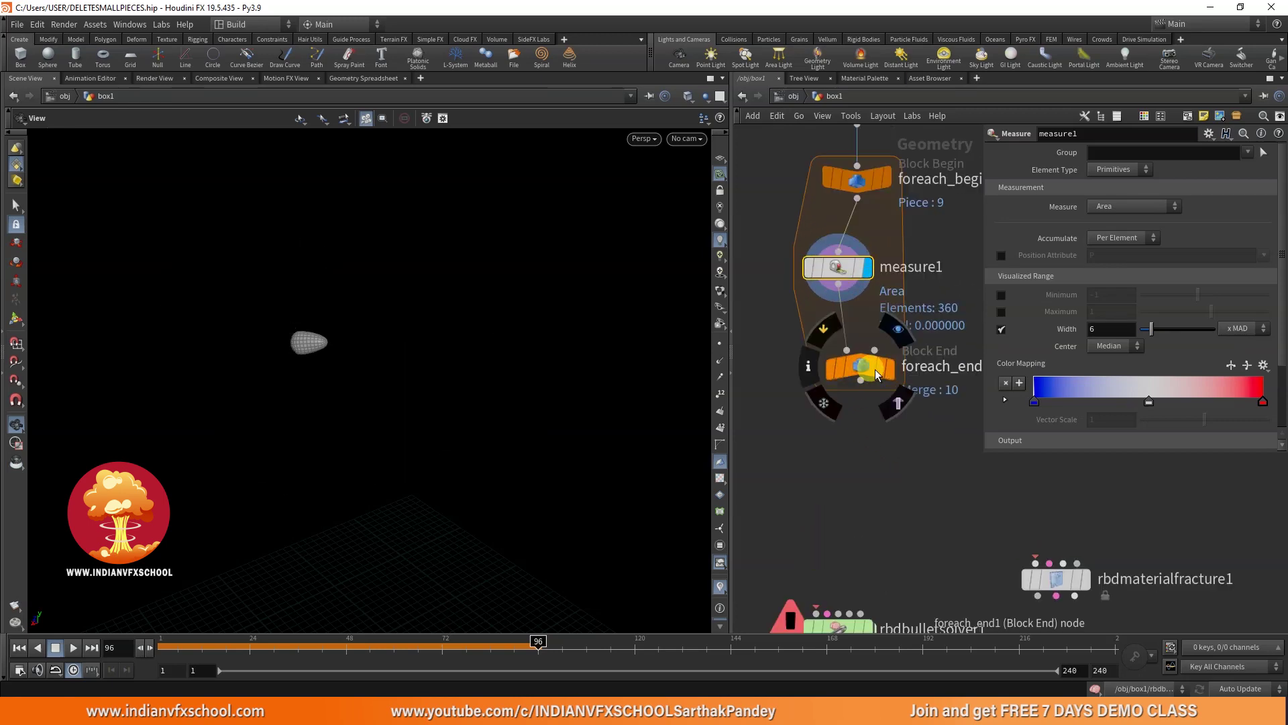
{"action": "left_click", "coordinate": [881, 368]}
{"action": "middle_click_drag", "start_coordinate": [855, 434], "coordinate": [831, 373]}
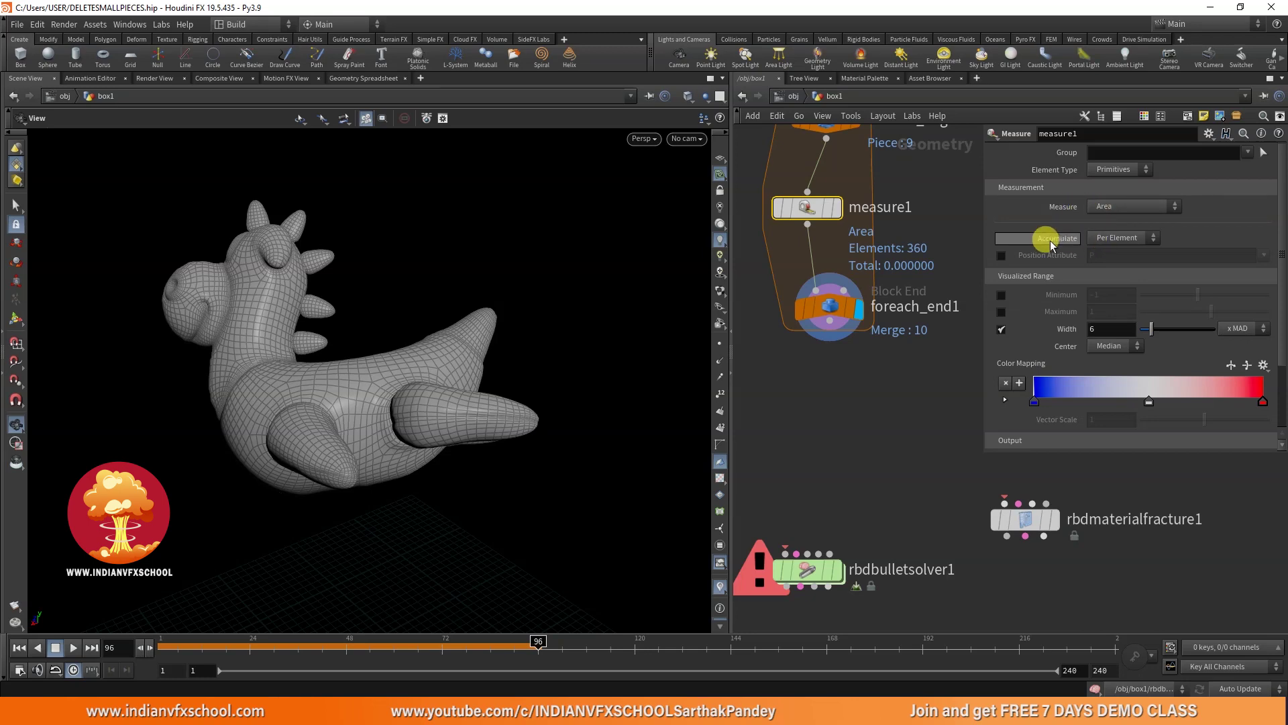
{"action": "left_click", "coordinate": [1128, 240]}
{"action": "left_click", "coordinate": [1112, 265]}
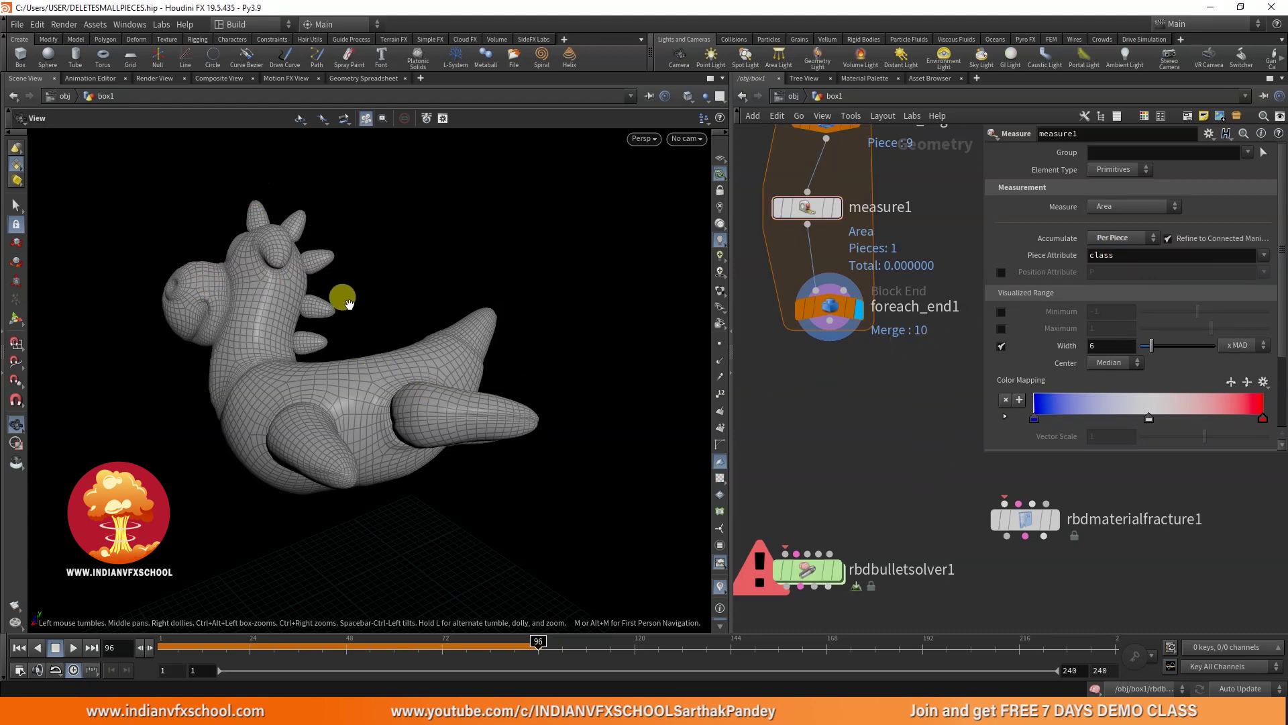
Step: Add blast1 after foreach_end1, connect it, and display its result
{"action": "key", "text": "Tab"}
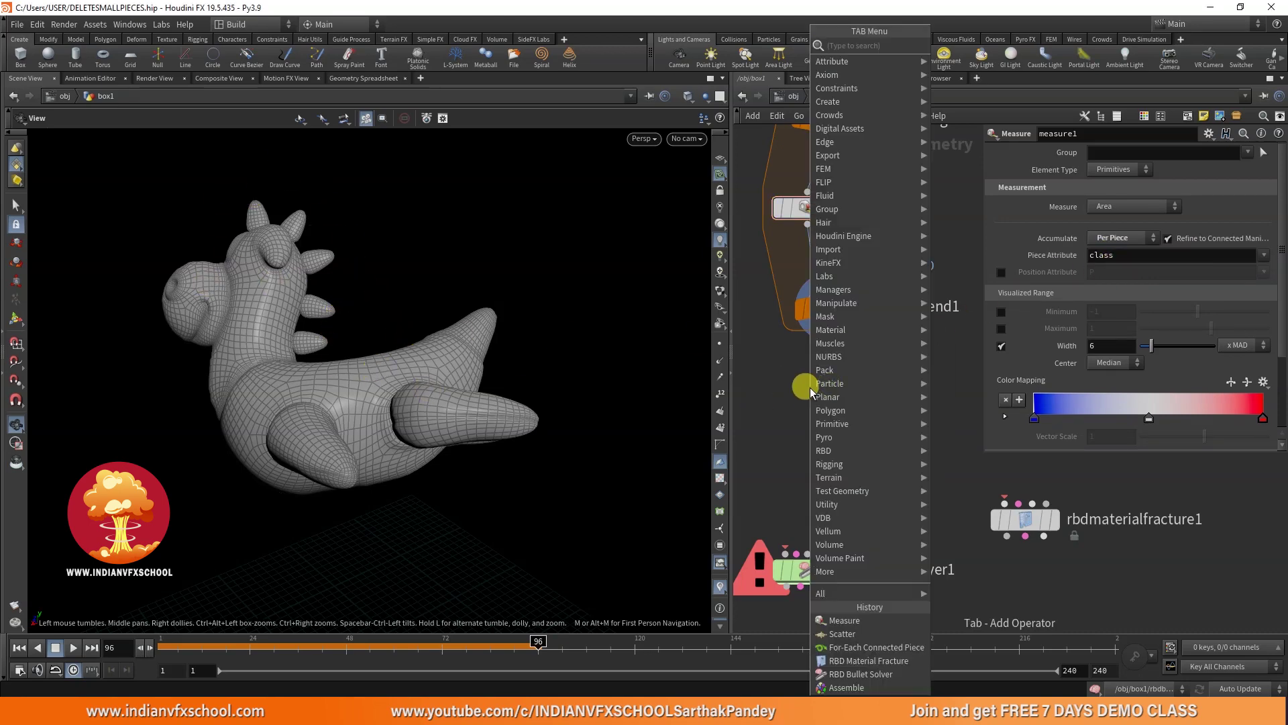
{"action": "type", "text": "blas"}
{"action": "key", "text": "Return"}
{"action": "left_click", "coordinate": [811, 388]}
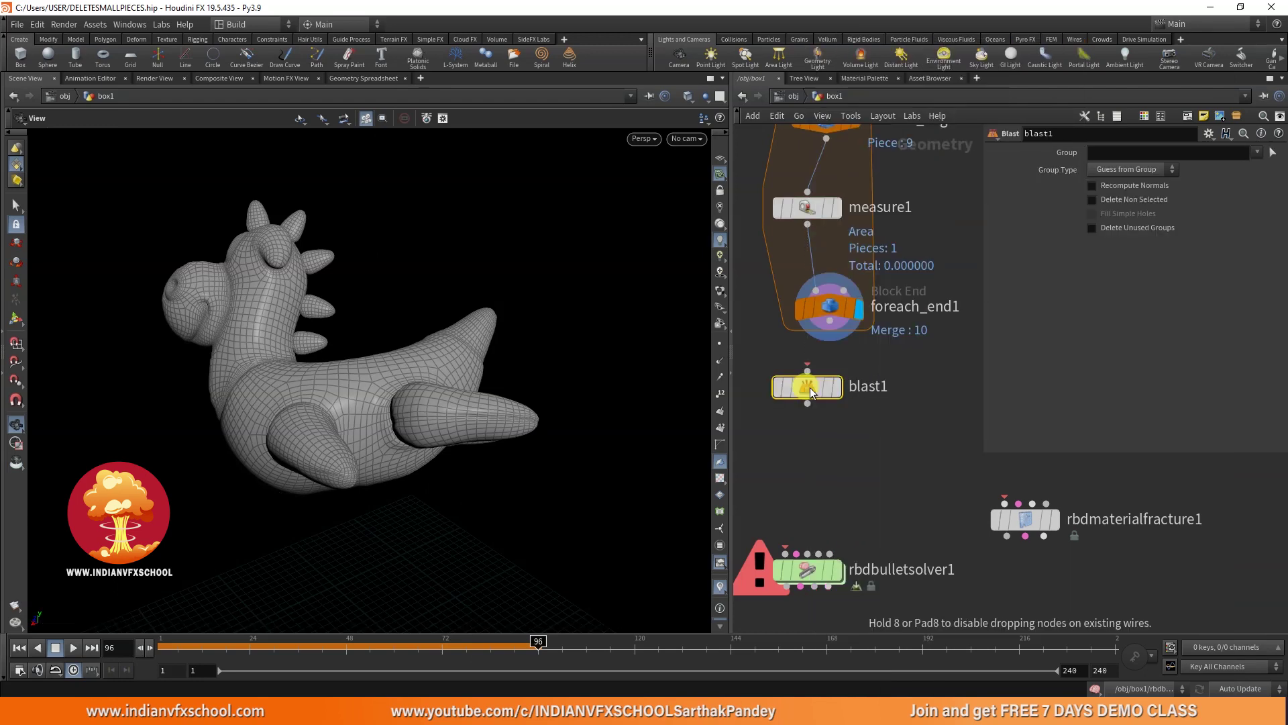
{"action": "left_click_drag", "start_coordinate": [807, 369], "coordinate": [836, 327]}
{"action": "left_click", "coordinate": [835, 387]}
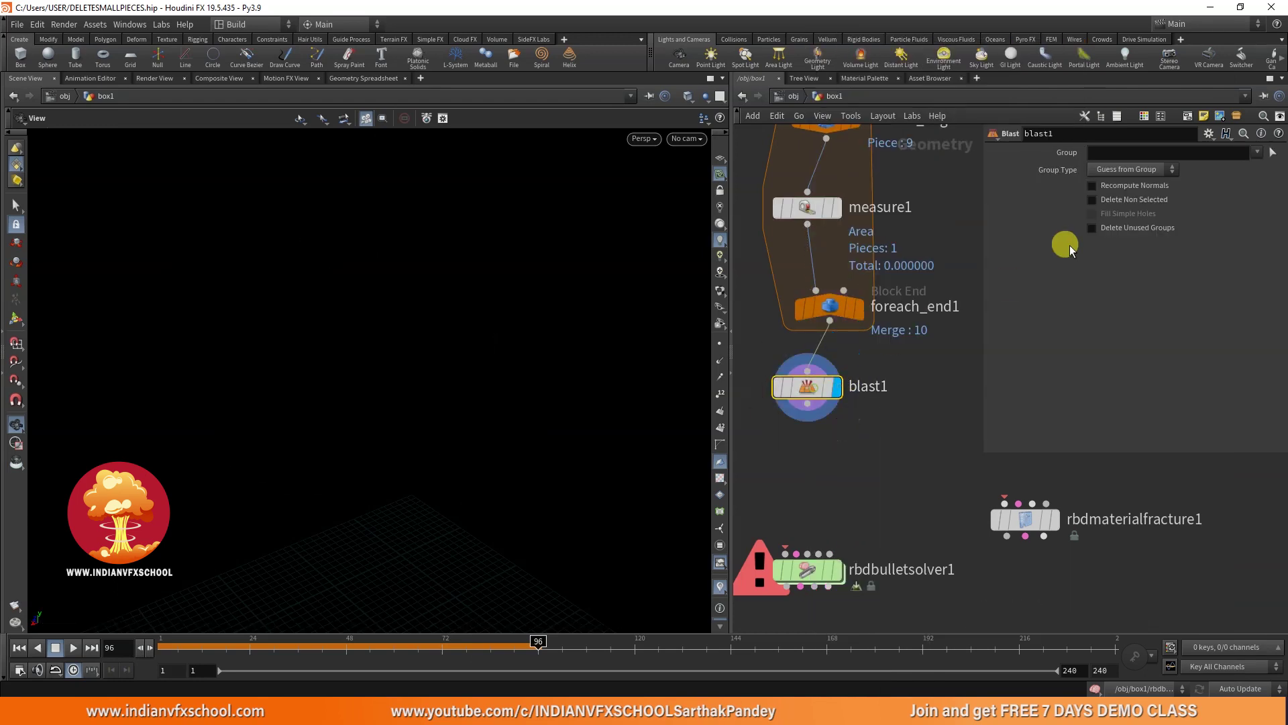
{"action": "left_click", "coordinate": [1124, 153]}
{"action": "type", "text": "@area>0.1"}
{"action": "key", "text": "Return"}
{"action": "scroll", "coordinate": [885, 302], "scroll_direction": "down", "scroll_amount": 3}
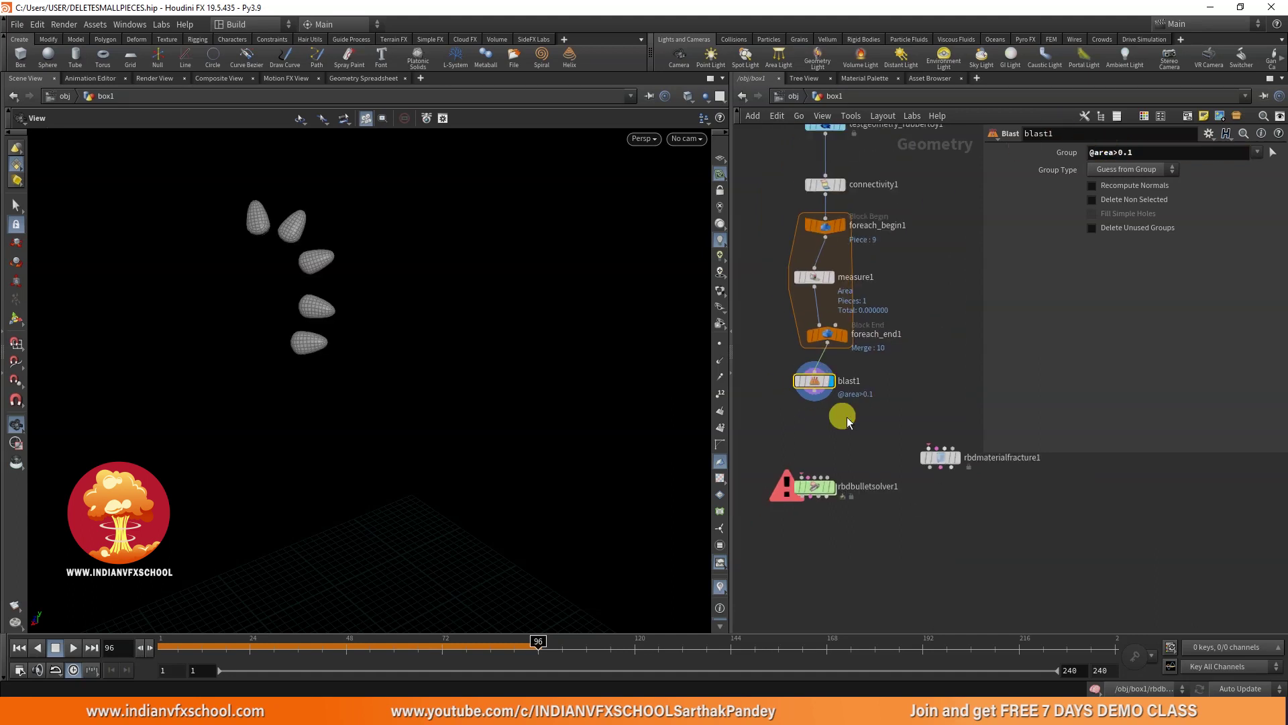
{"action": "left_click_drag", "start_coordinate": [815, 410], "coordinate": [816, 493]}
{"action": "left_click_drag", "start_coordinate": [940, 387], "coordinate": [926, 416]}
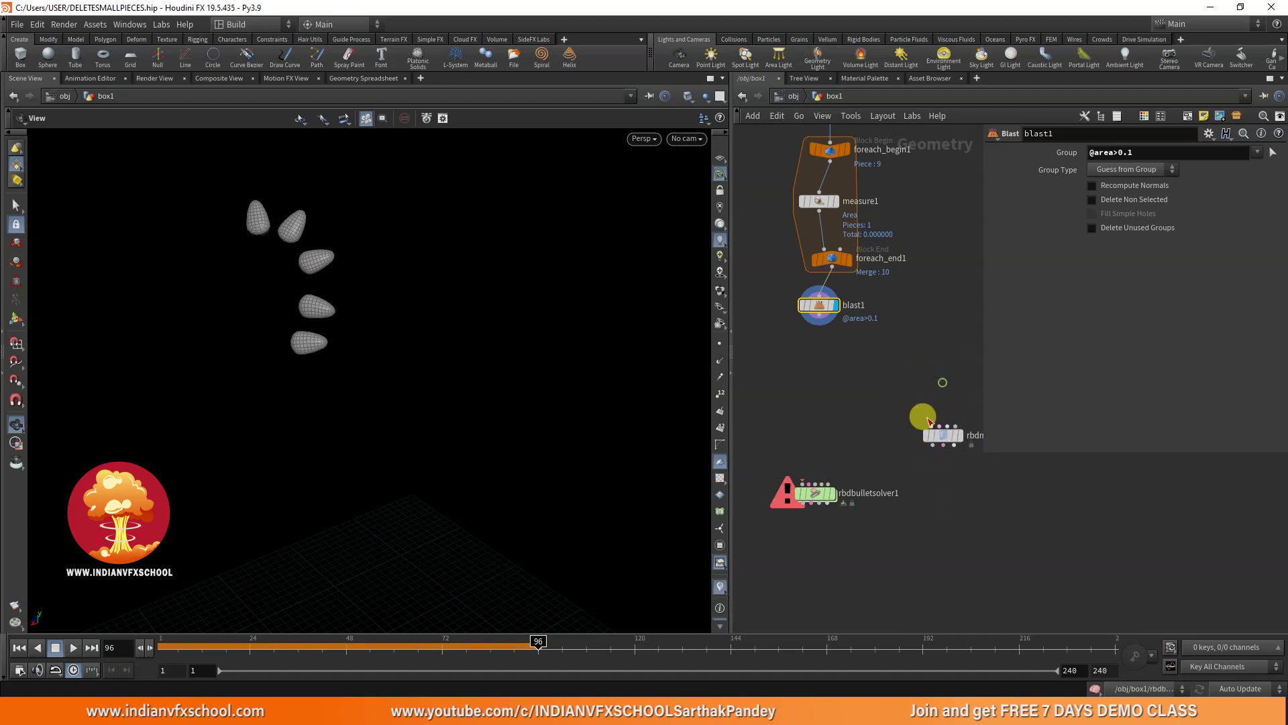
{"action": "scroll", "coordinate": [926, 416], "scroll_direction": "up", "scroll_amount": 3}
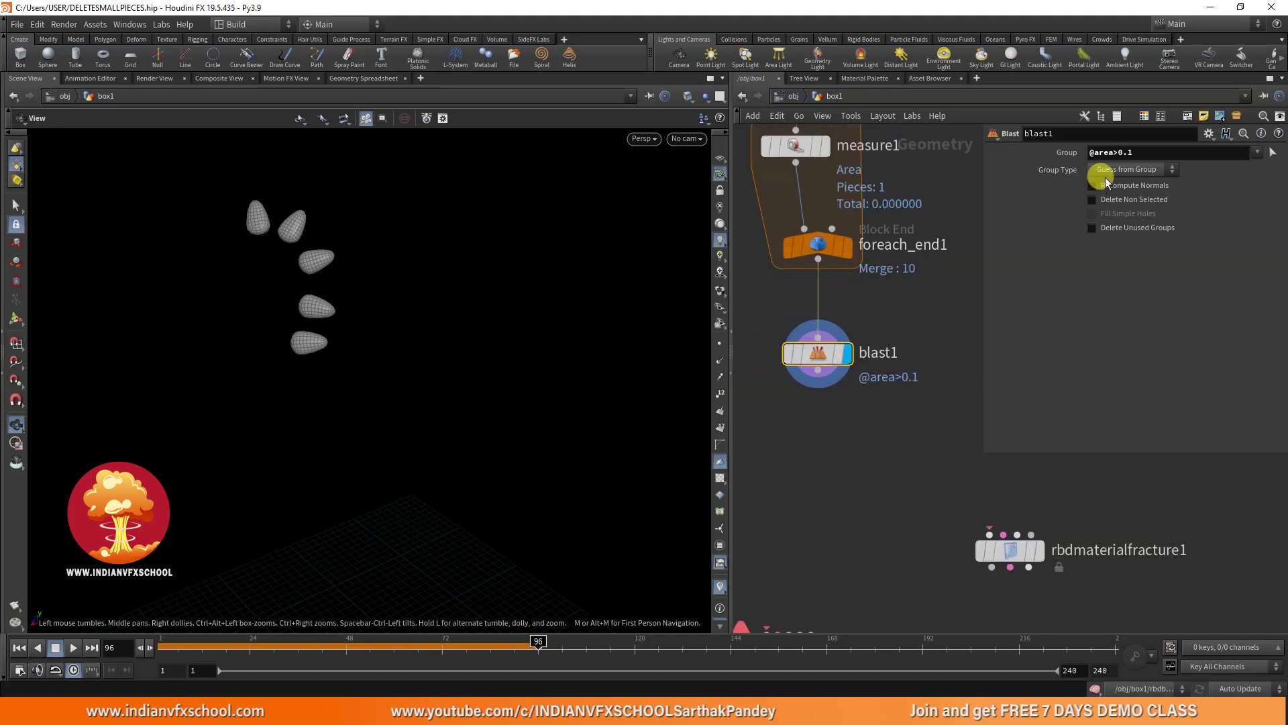
Step: Orbit the view to inspect the five remaining small pieces
{"action": "mouse_move", "coordinate": [389, 247]}
{"action": "left_mouse_down"}
{"action": "mouse_move", "coordinate": [368, 290]}
{"action": "mouse_move", "coordinate": [391, 261]}
{"action": "left_mouse_up"}
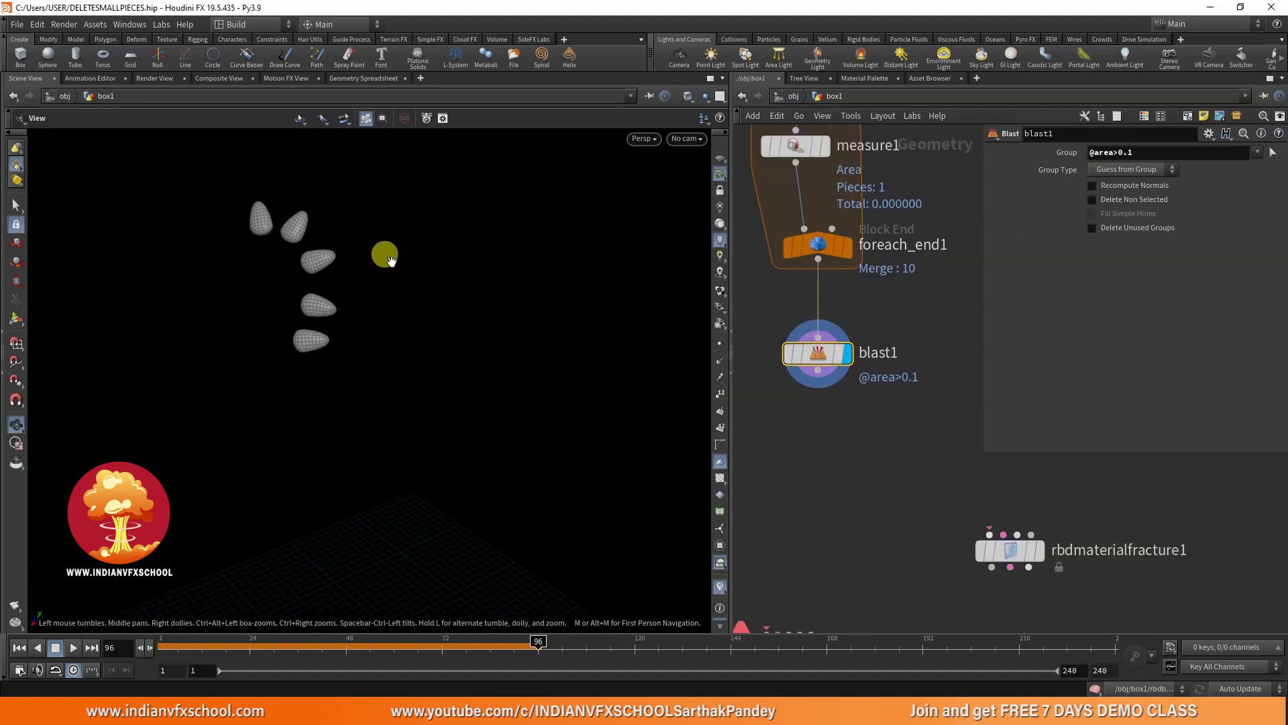
{"action": "left_click_drag", "start_coordinate": [427, 137], "coordinate": [400, 239]}
{"action": "middle_click_drag", "start_coordinate": [817, 402], "coordinate": [847, 443]}
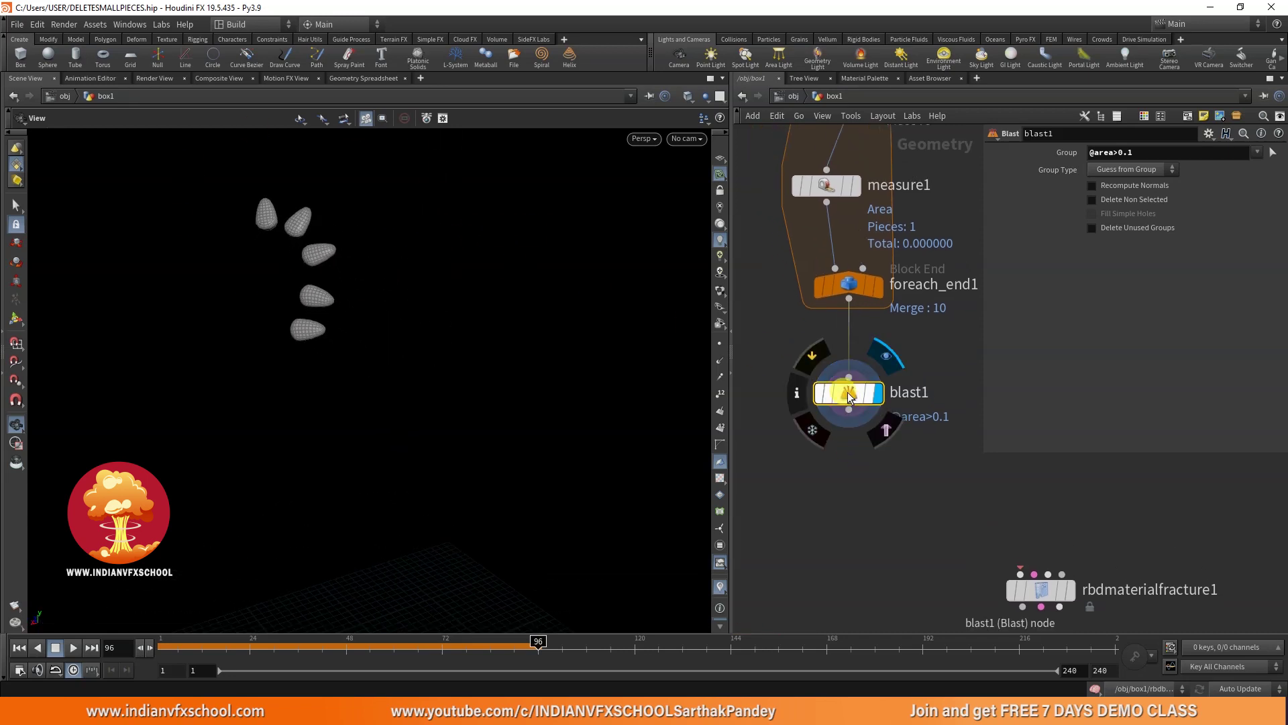
{"action": "left_click_drag", "start_coordinate": [528, 309], "coordinate": [475, 278]}
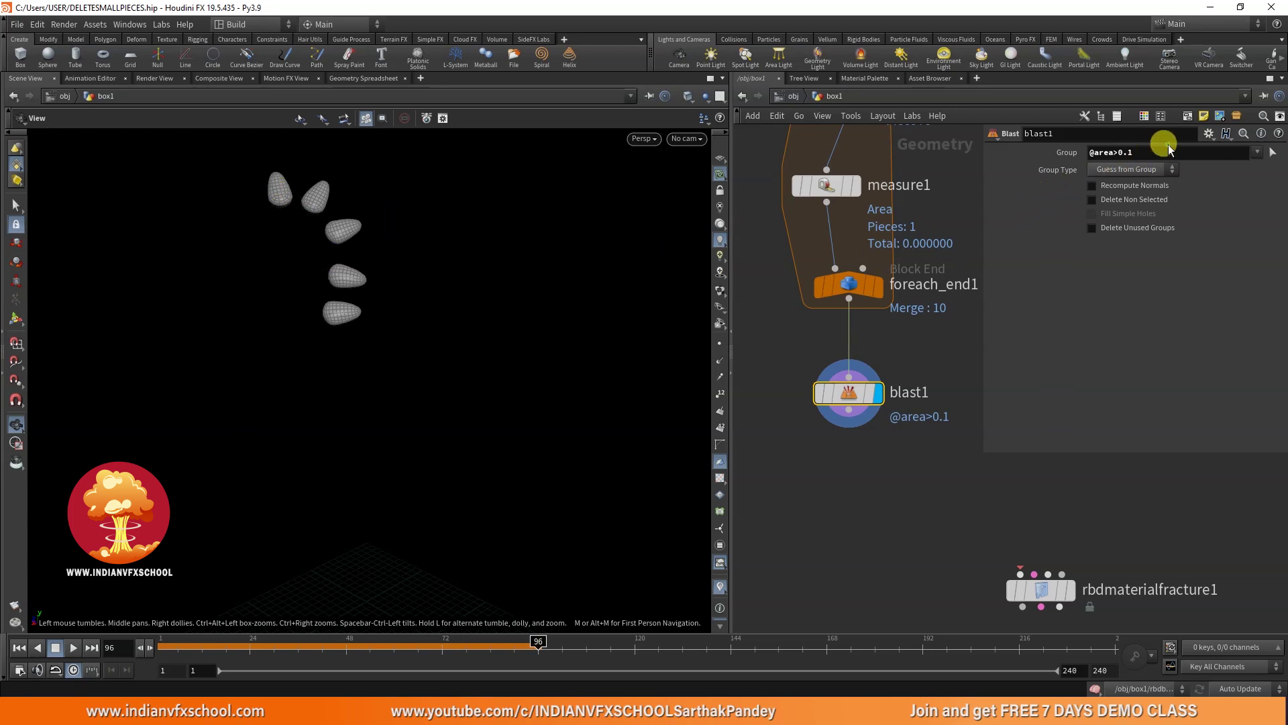
{"action": "key", "text": "Tab"}
{"action": "left_click", "coordinate": [1016, 248]}
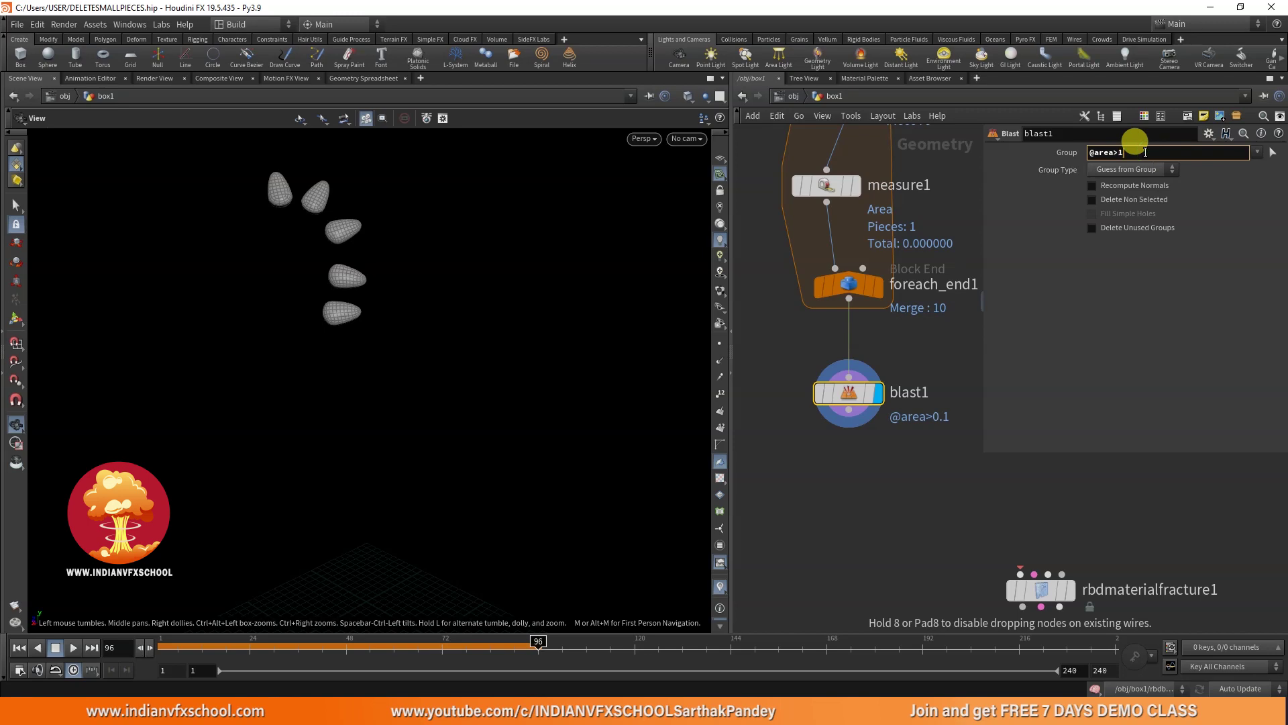
{"action": "key", "text": "Return"}
{"action": "left_click_drag", "start_coordinate": [501, 417], "coordinate": [463, 377]}
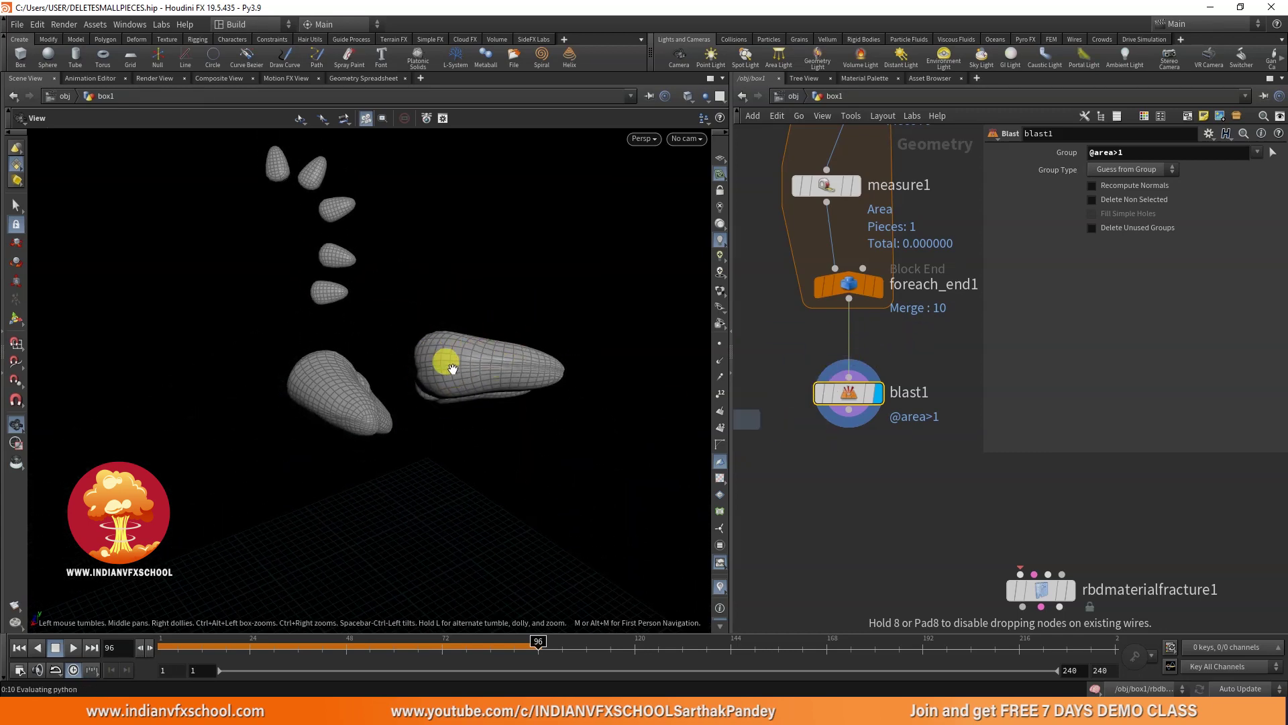
{"action": "left_click", "coordinate": [880, 513]}
{"action": "scroll", "coordinate": [868, 453], "scroll_direction": "down", "scroll_amount": 3}
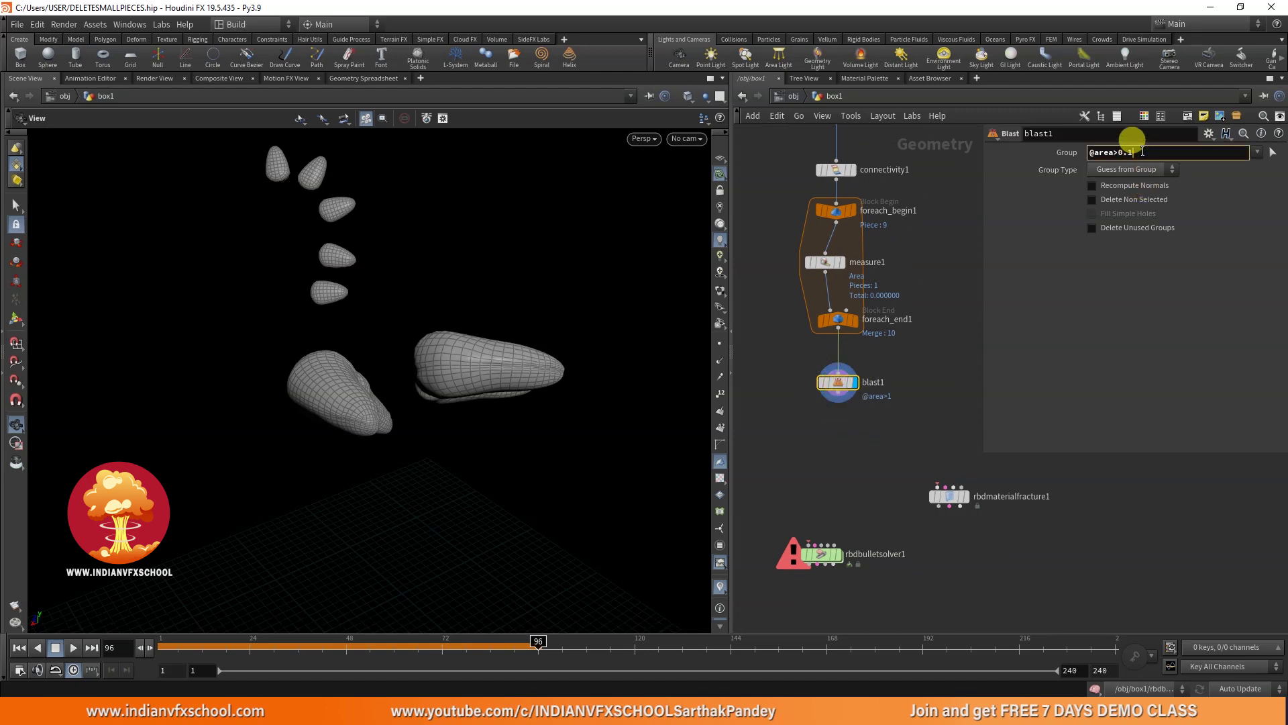
{"action": "key", "text": "Return"}
{"action": "left_click_drag", "start_coordinate": [435, 307], "coordinate": [429, 322]}
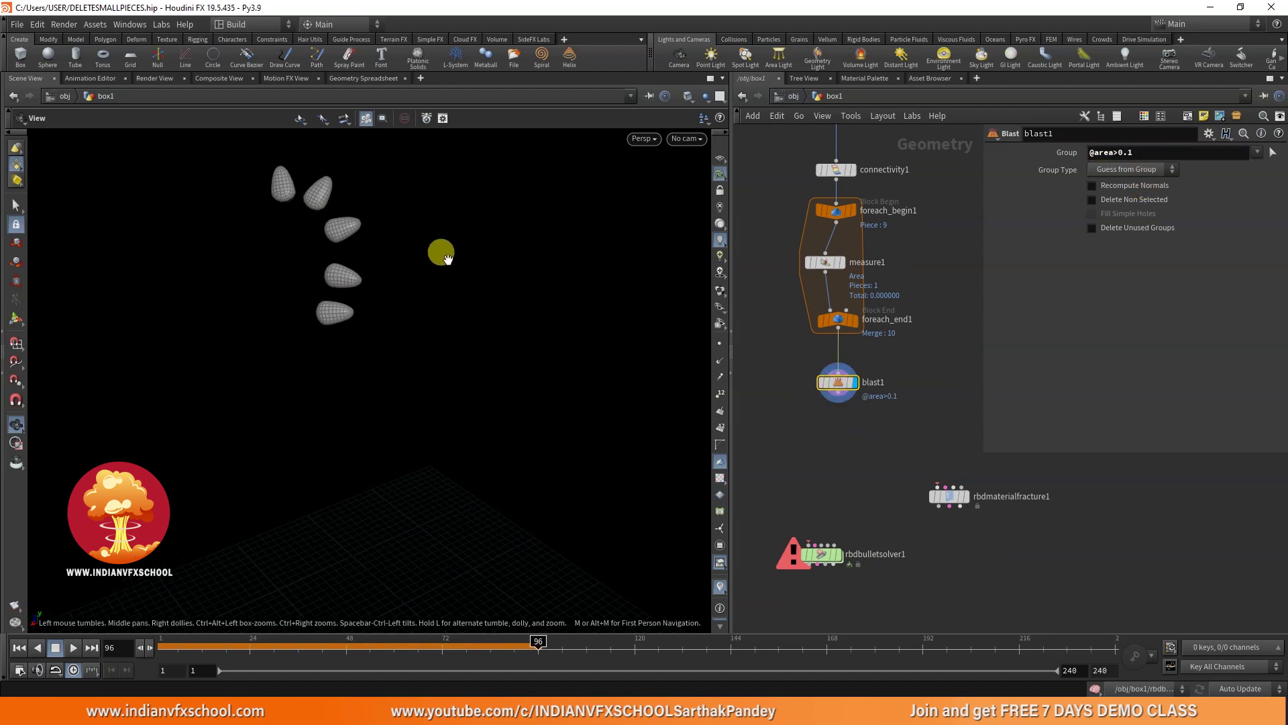
{"action": "scroll", "coordinate": [860, 425], "scroll_direction": "up", "scroll_amount": 2}
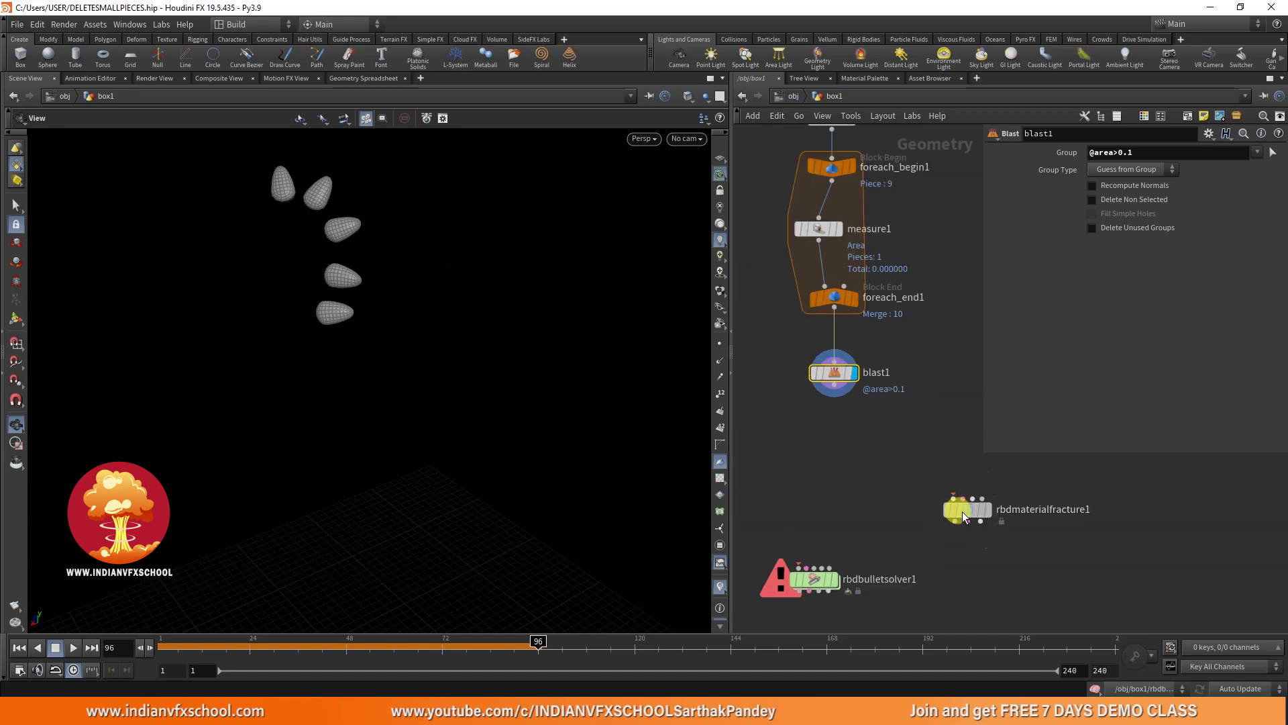
{"action": "scroll", "coordinate": [813, 362], "scroll_direction": "up", "scroll_amount": 3}
{"action": "left_click_drag", "start_coordinate": [813, 363], "coordinate": [755, 348]}
Step: Create blast2 as a reference copy of blast1 with Delete Non Selected enabled
{"action": "right_click", "coordinate": [788, 372]}
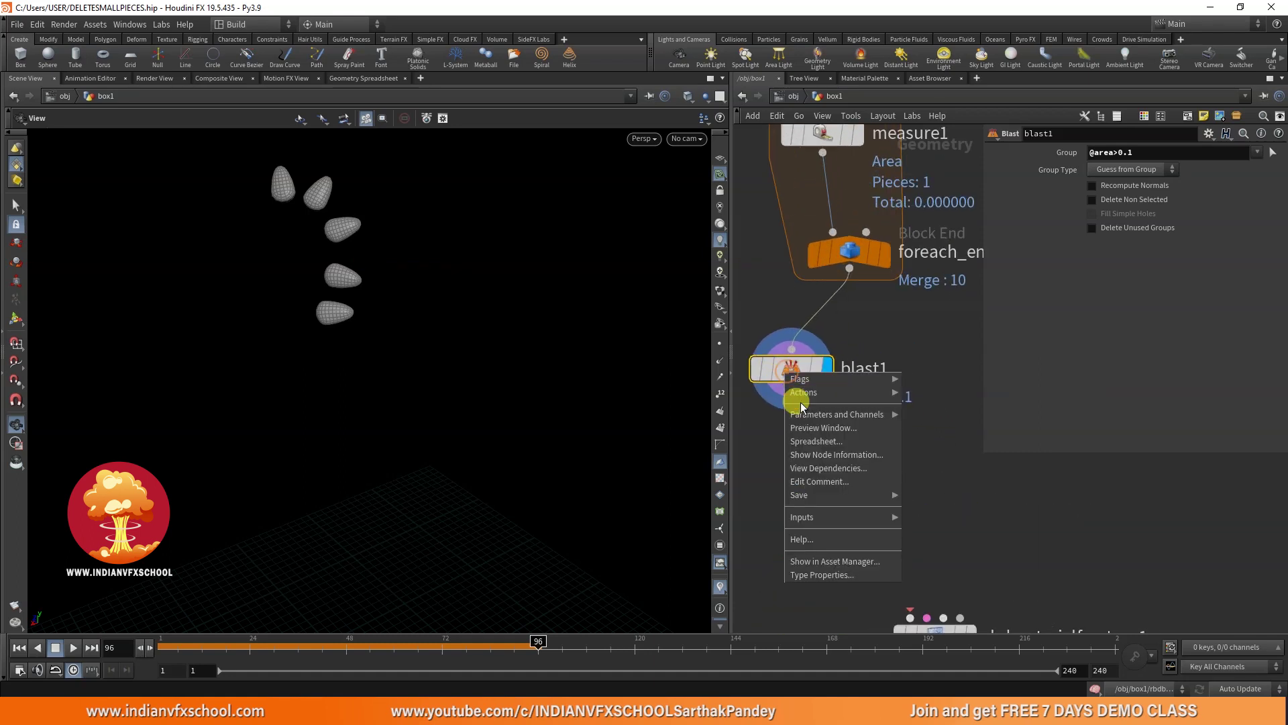
{"action": "mouse_move", "coordinate": [805, 392]}
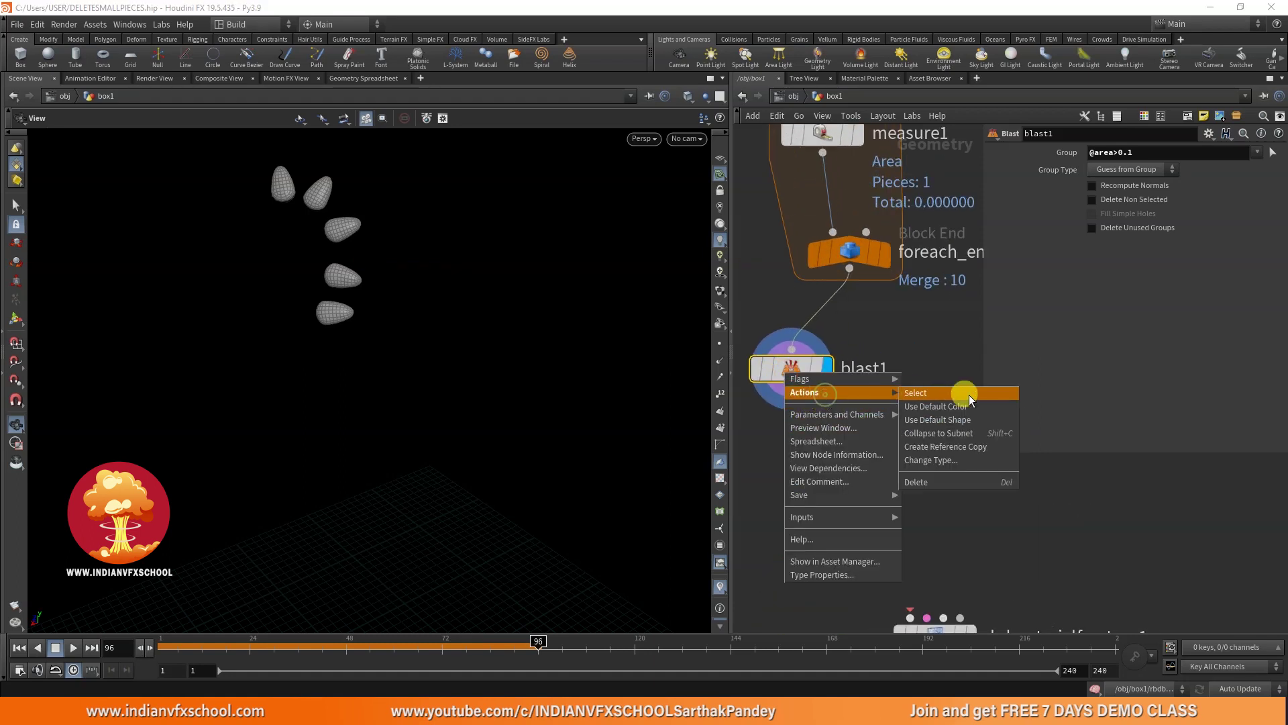
{"action": "left_click", "coordinate": [940, 445]}
{"action": "middle_click_drag", "start_coordinate": [927, 476], "coordinate": [779, 478]}
{"action": "left_click_drag", "start_coordinate": [817, 461], "coordinate": [886, 357]}
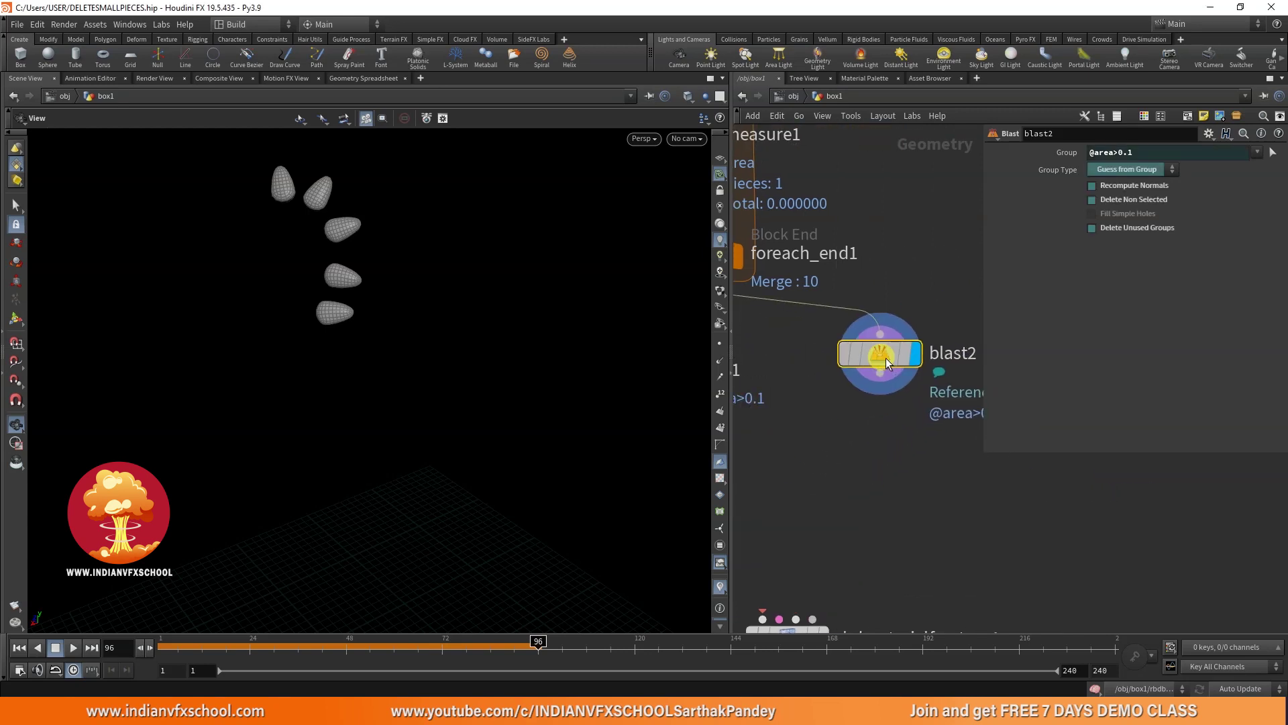
{"action": "right_click", "coordinate": [1092, 200]}
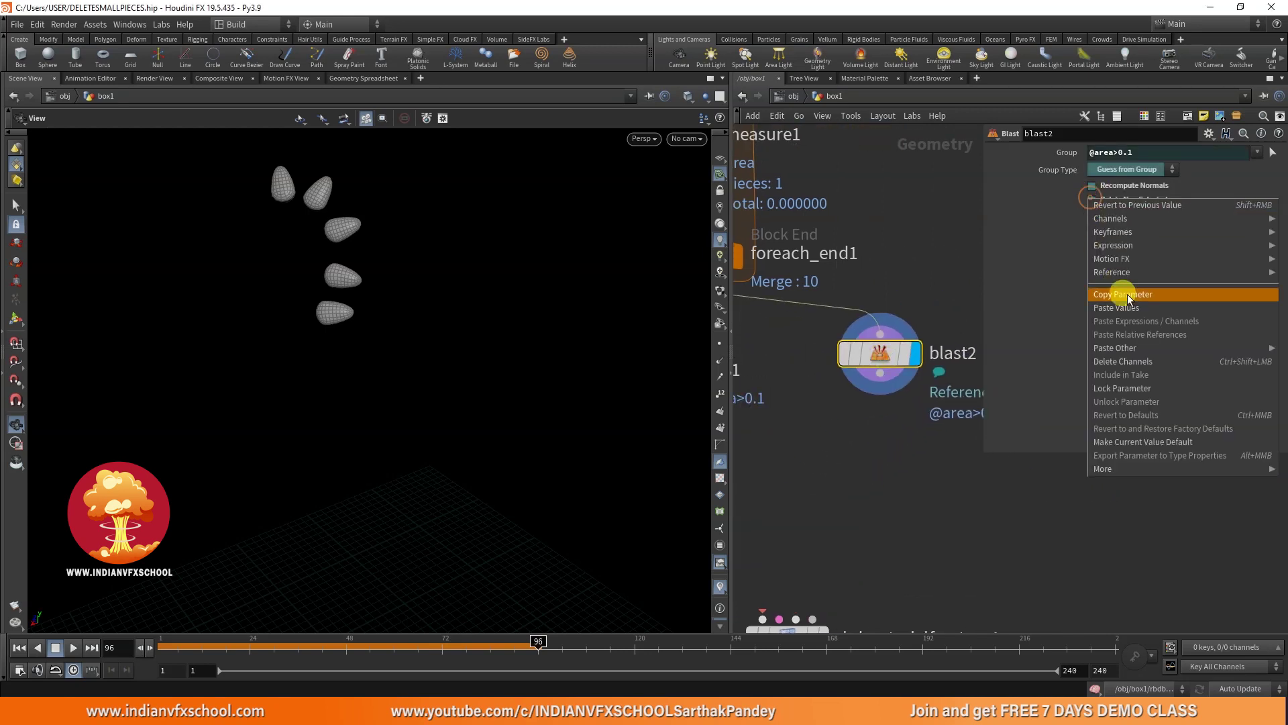
{"action": "left_click", "coordinate": [1120, 361]}
{"action": "left_click", "coordinate": [1092, 199]}
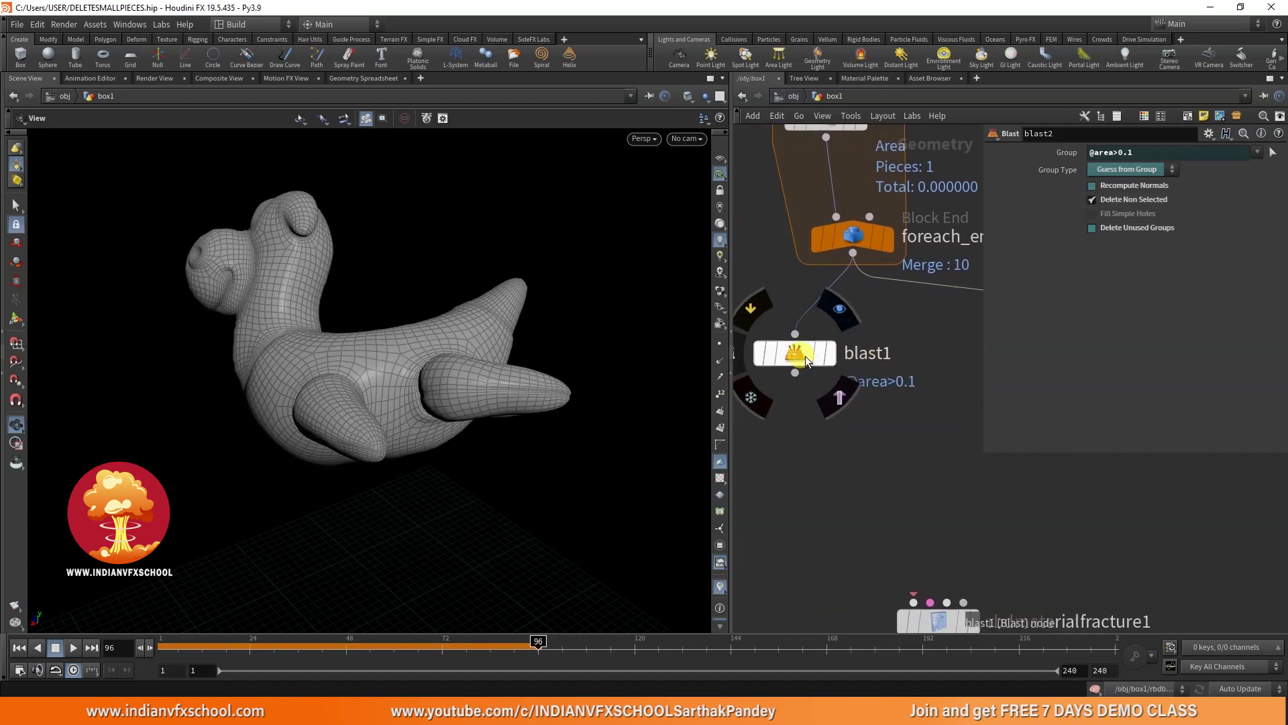
{"action": "left_click", "coordinate": [805, 355]}
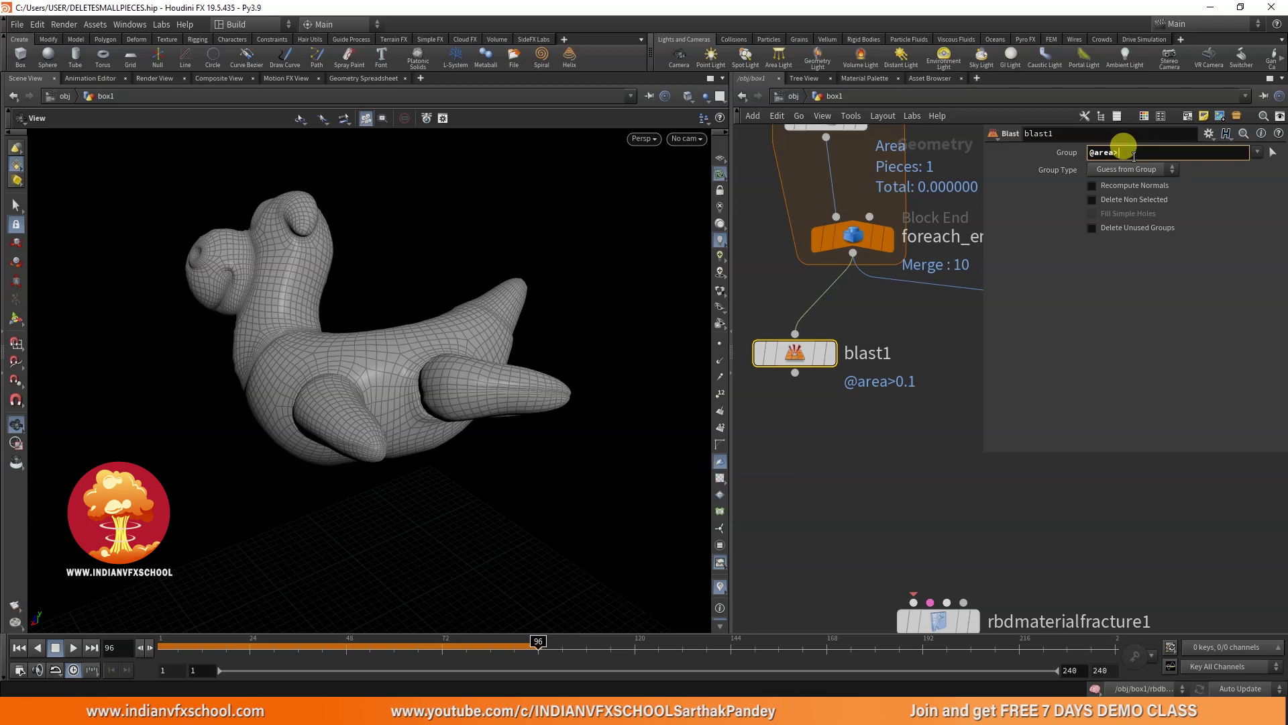
{"action": "type", "text": "1"}
{"action": "key", "text": "Return"}
{"action": "left_click", "coordinate": [833, 348]}
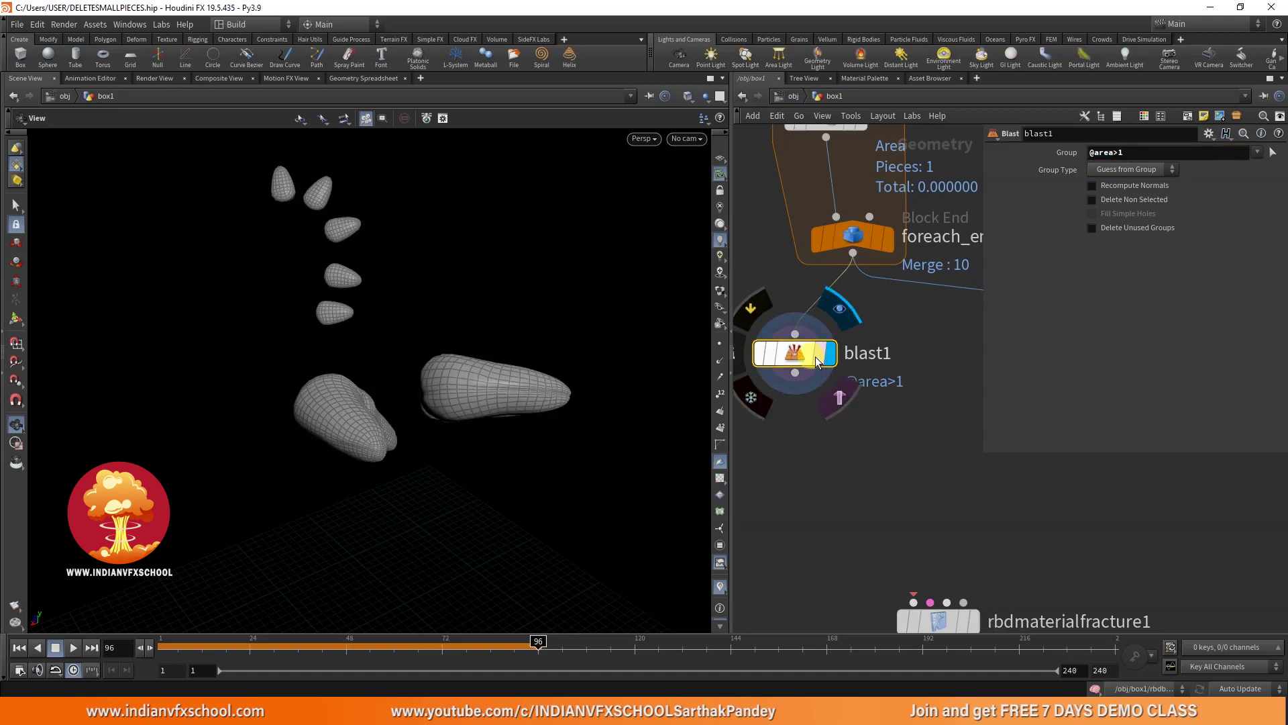
{"action": "scroll", "coordinate": [812, 432], "scroll_direction": "down", "scroll_amount": 3}
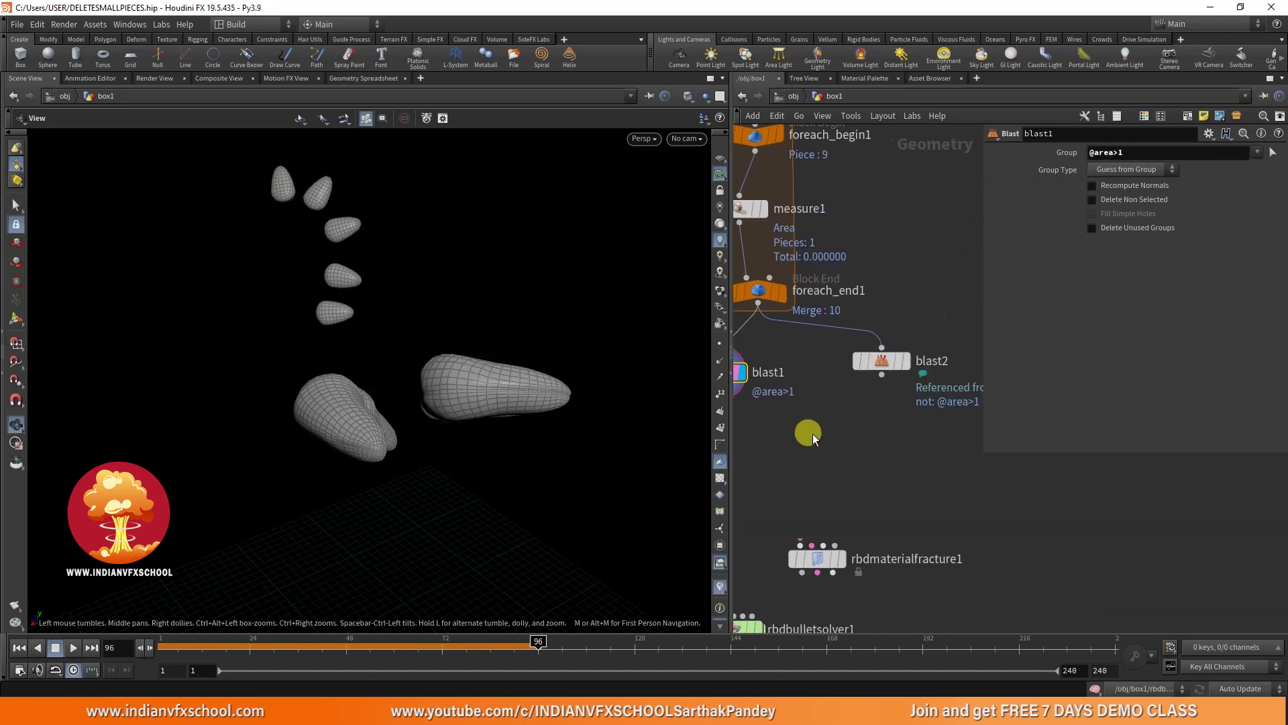
{"action": "scroll", "coordinate": [894, 354], "scroll_direction": "up", "scroll_amount": 3}
{"action": "left_click", "coordinate": [899, 350]}
Step: Display blast1's output and wire it into rbdmaterialfracture1 placed below it
{"action": "scroll", "coordinate": [931, 405], "scroll_direction": "down", "scroll_amount": 3}
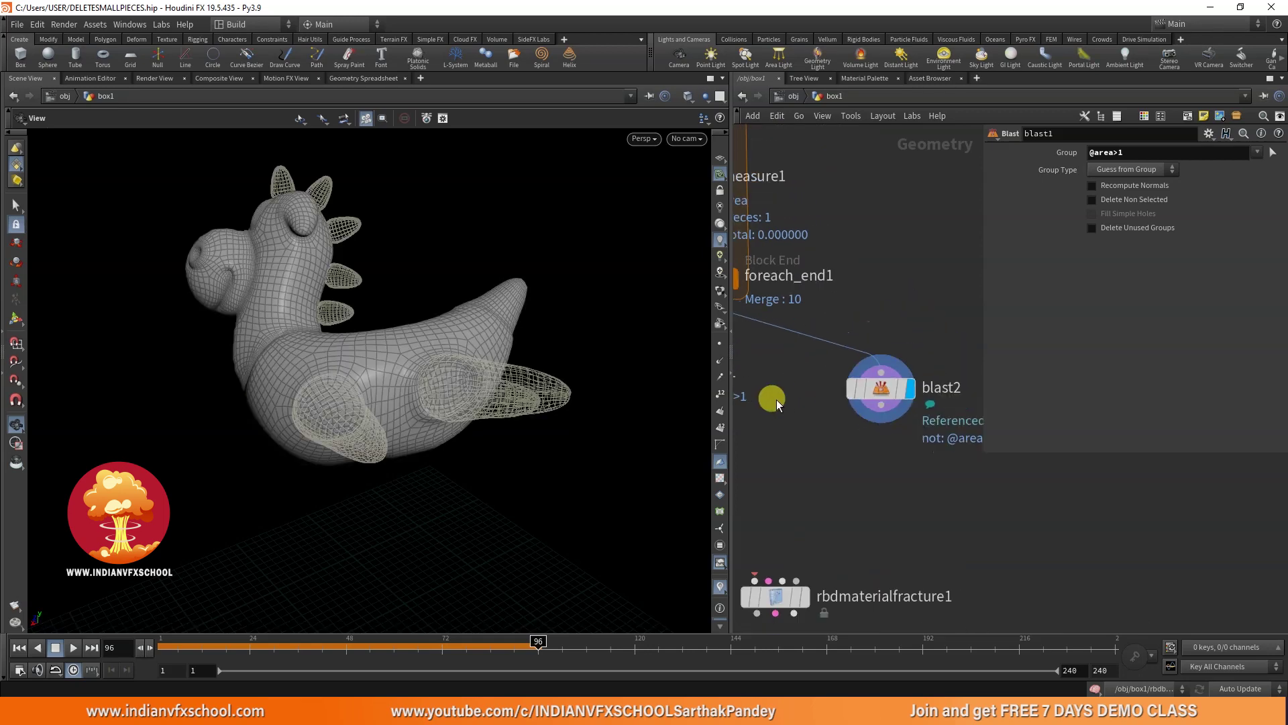
{"action": "left_click", "coordinate": [742, 368]}
{"action": "scroll", "coordinate": [866, 378], "scroll_direction": "up", "scroll_amount": 3}
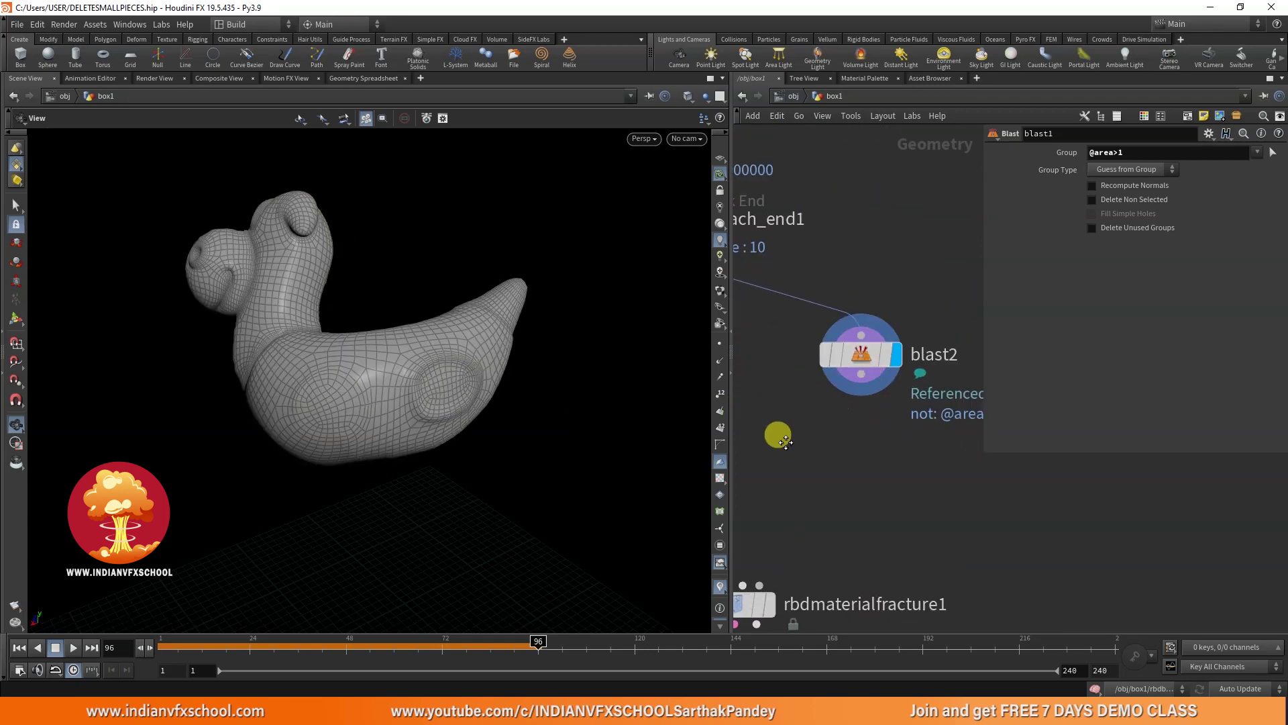
{"action": "middle_click_drag", "start_coordinate": [777, 434], "coordinate": [930, 405]}
{"action": "left_click", "coordinate": [821, 331]}
{"action": "scroll", "coordinate": [816, 410], "scroll_direction": "down", "scroll_amount": 3}
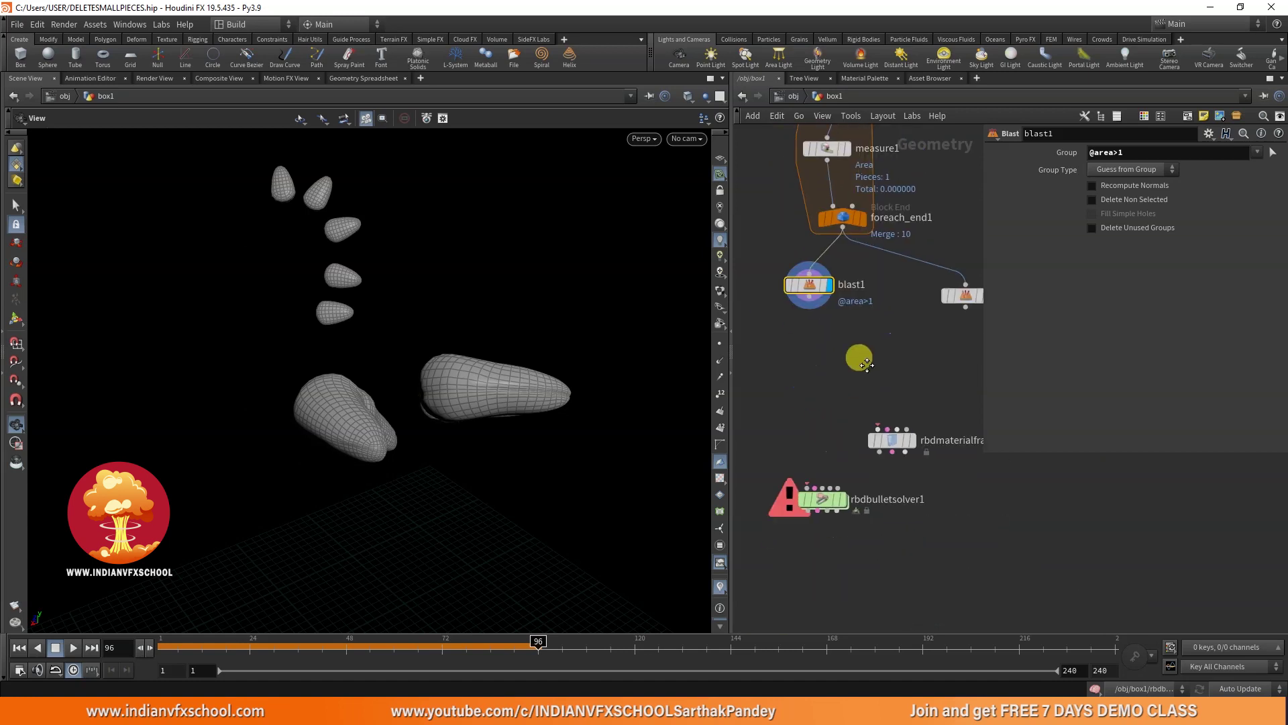
{"action": "left_click_drag", "start_coordinate": [863, 427], "coordinate": [814, 361]}
{"action": "scroll", "coordinate": [805, 329], "scroll_direction": "up", "scroll_amount": 3}
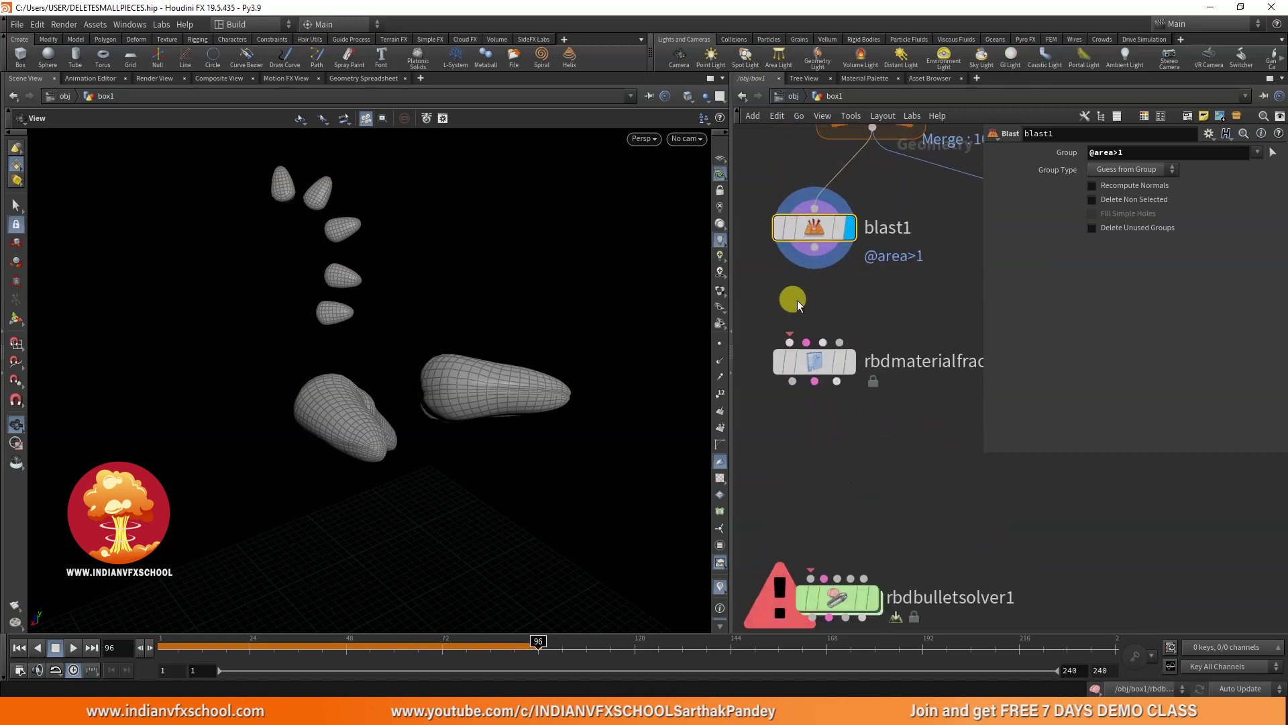
{"action": "left_click_drag", "start_coordinate": [814, 247], "coordinate": [789, 342]}
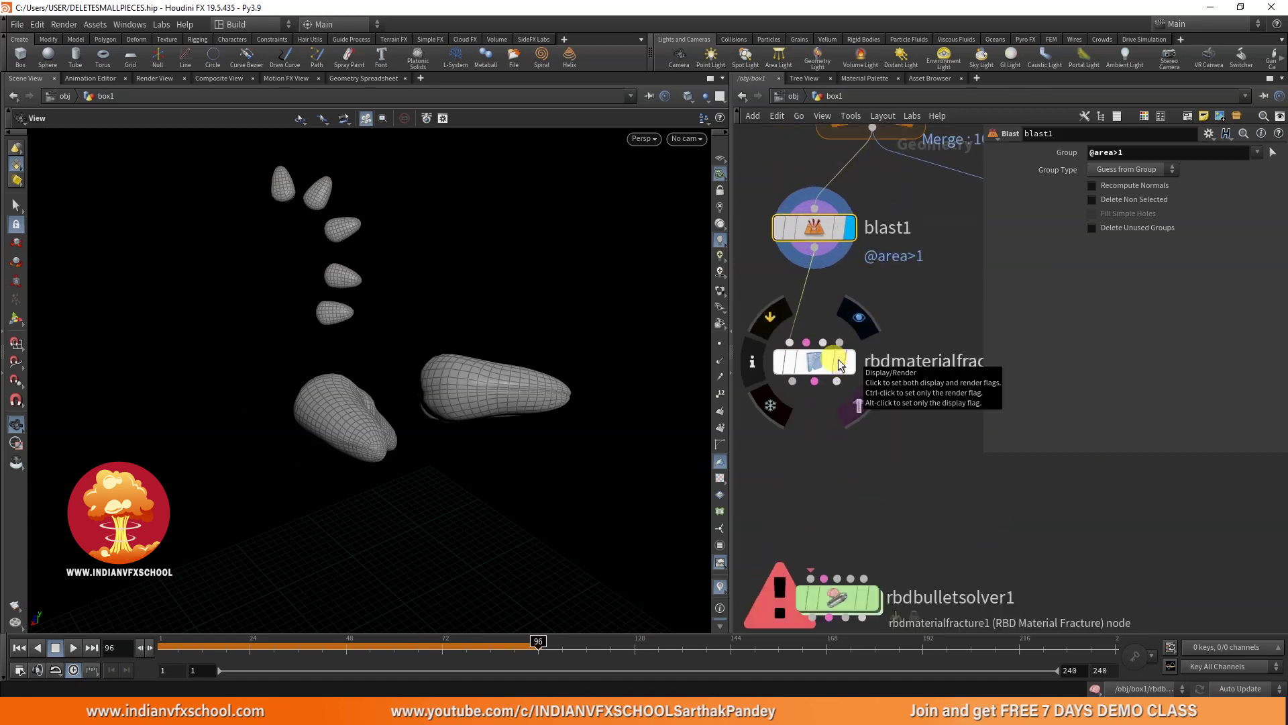
Step: Rewire rbdmaterialfracture1 to take blast2's large pieces and display the fractured toy
{"action": "scroll", "coordinate": [881, 289], "scroll_direction": "down", "scroll_amount": 2}
{"action": "middle_click_drag", "start_coordinate": [881, 288], "coordinate": [845, 296]}
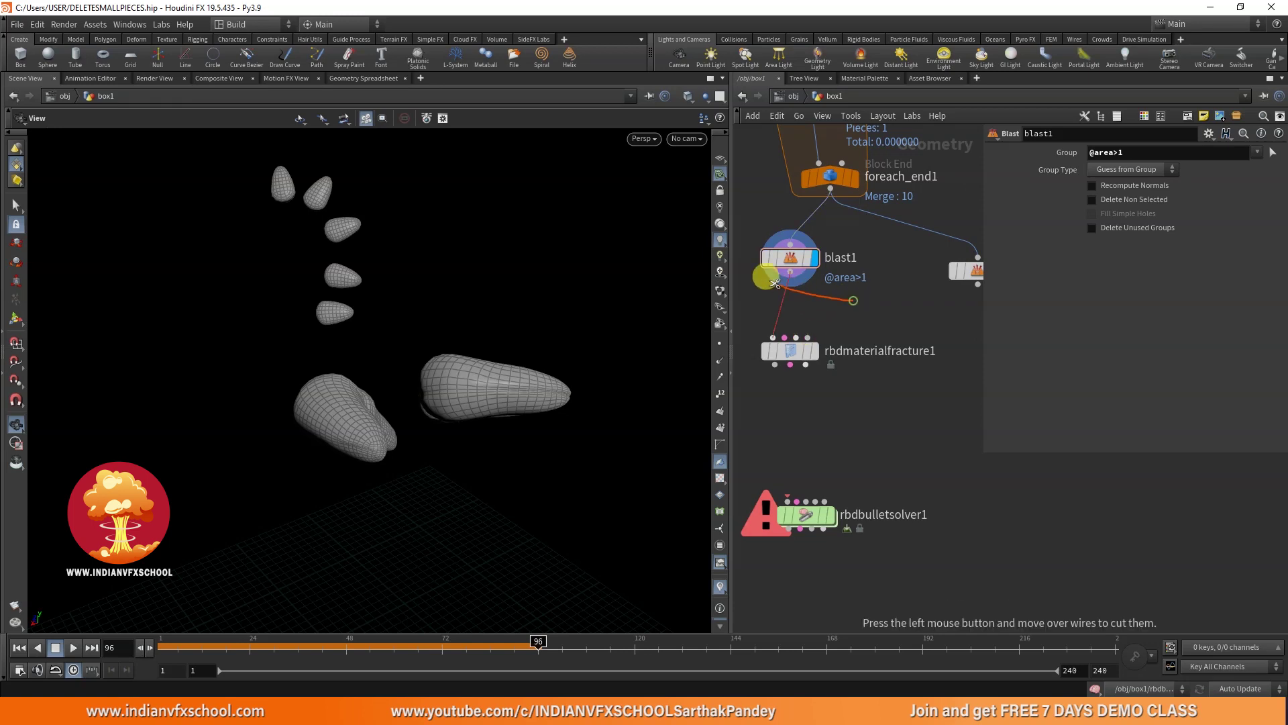
{"action": "left_click_drag", "start_coordinate": [796, 350], "coordinate": [919, 371]}
{"action": "middle_click_drag", "start_coordinate": [909, 386], "coordinate": [782, 361]}
{"action": "left_click_drag", "start_coordinate": [781, 361], "coordinate": [850, 254]}
{"action": "scroll", "coordinate": [834, 259], "scroll_direction": "up", "scroll_amount": 2}
{"action": "left_click", "coordinate": [886, 388]}
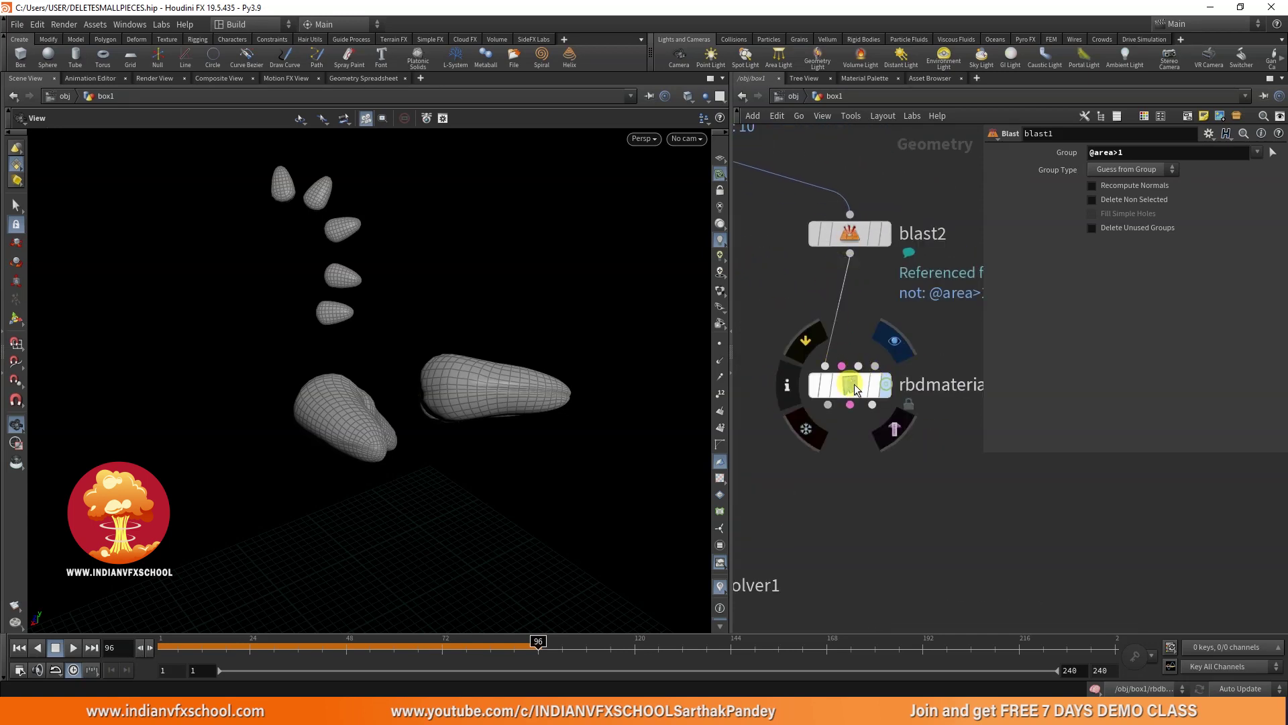
{"action": "scroll", "coordinate": [851, 467], "scroll_direction": "down", "scroll_amount": 5}
Step: Wire rbdmaterialfracture1 into rbdbulletsolver1 and display the solver result
{"action": "left_click_drag", "start_coordinate": [757, 519], "coordinate": [857, 509]}
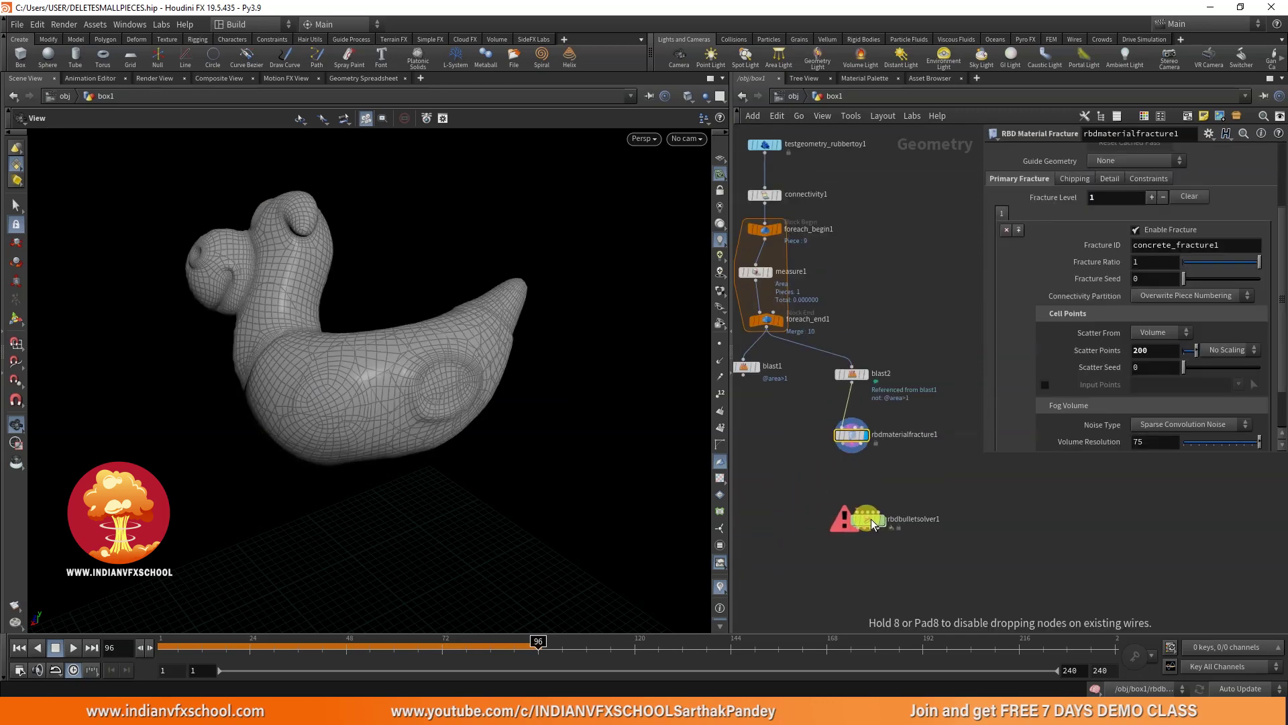
{"action": "left_click", "coordinate": [788, 494]}
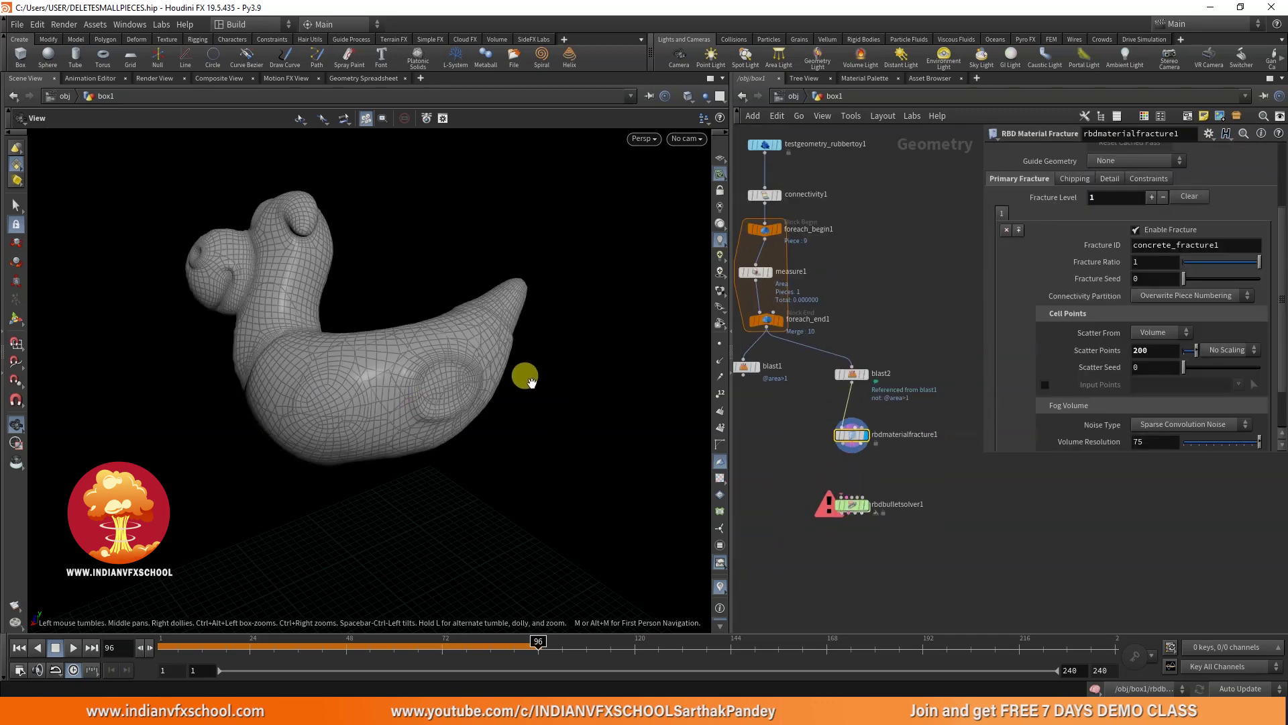
{"action": "left_click_drag", "start_coordinate": [526, 376], "coordinate": [515, 396]}
{"action": "scroll", "coordinate": [837, 459], "scroll_direction": "up", "scroll_amount": 4}
{"action": "left_click_drag", "start_coordinate": [854, 442], "coordinate": [915, 512]}
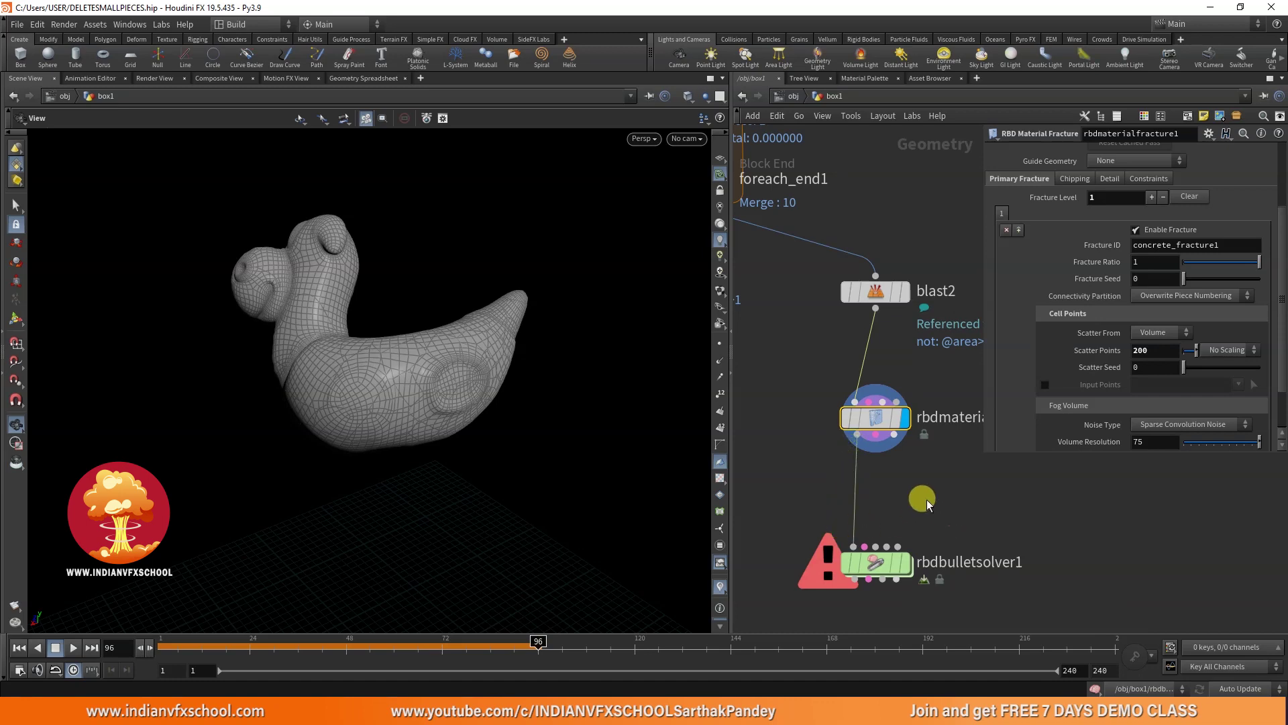
{"action": "middle_click_drag", "start_coordinate": [914, 512], "coordinate": [919, 425]}
{"action": "left_click", "coordinate": [909, 477]}
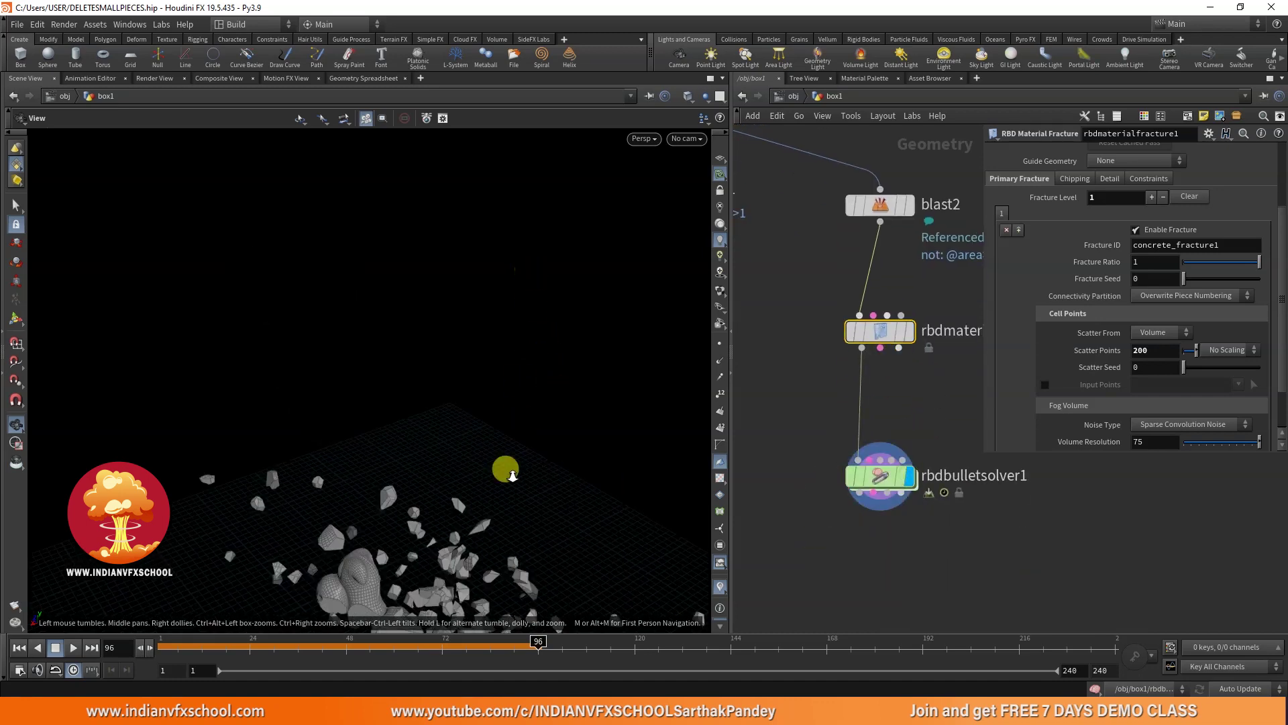
Step: Play the simulation from frame 1, then scrub to frame 28 to see the shattered toy
{"action": "left_click", "coordinate": [19, 647]}
{"action": "left_click", "coordinate": [73, 647]}
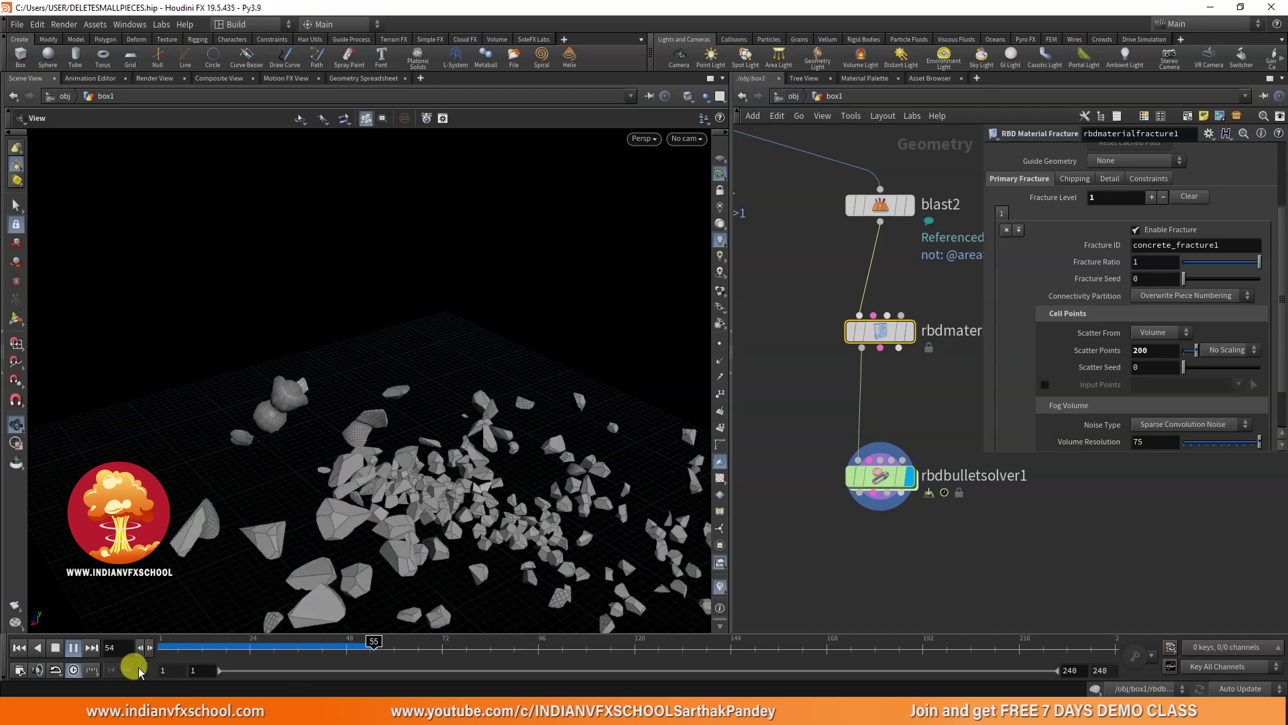
{"action": "left_click", "coordinate": [55, 648]}
{"action": "left_click_drag", "start_coordinate": [243, 649], "coordinate": [144, 650]}
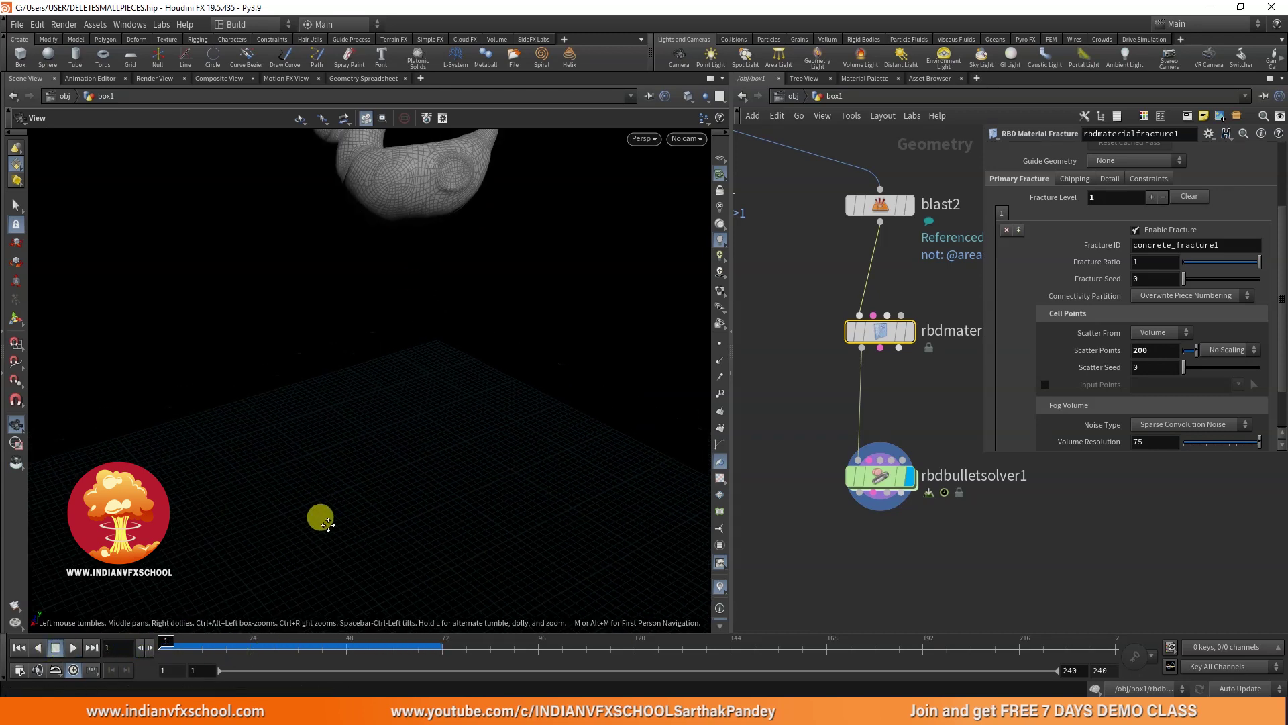
{"action": "scroll", "coordinate": [851, 408], "scroll_direction": "down", "scroll_amount": 3}
{"action": "left_click_drag", "start_coordinate": [495, 475], "coordinate": [544, 463]}
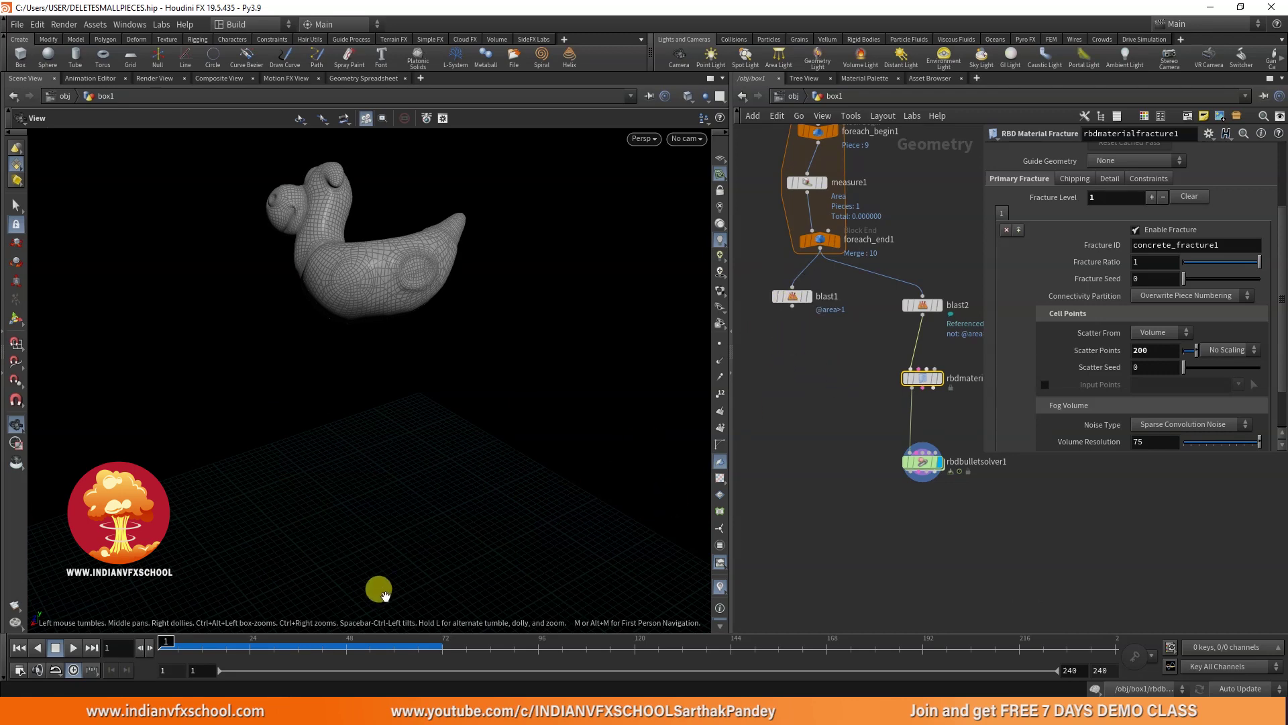
{"action": "left_click_drag", "start_coordinate": [192, 646], "coordinate": [165, 650]}
Step: Cut the wire feeding the bullet solver and move the solver further down
{"action": "key", "text": "y"}
{"action": "left_click_drag", "start_coordinate": [876, 421], "coordinate": [932, 414]}
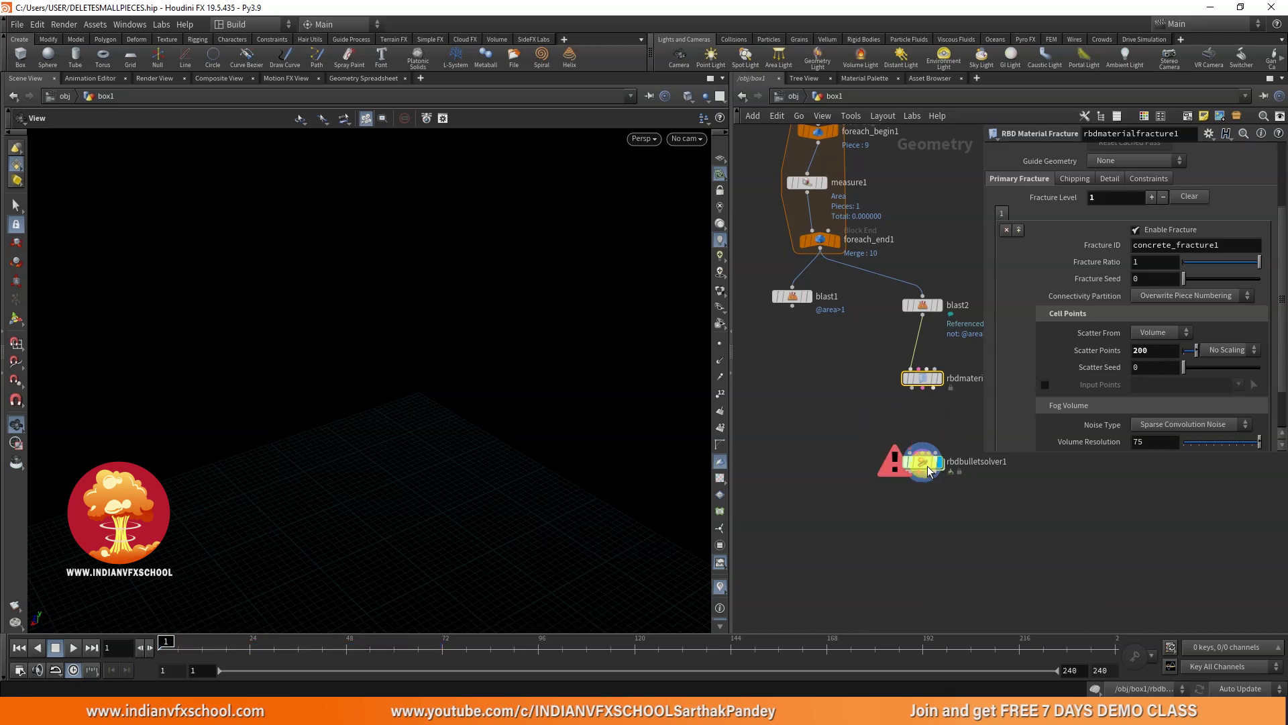
{"action": "left_click_drag", "start_coordinate": [921, 463], "coordinate": [907, 545]}
{"action": "mouse_move", "coordinate": [875, 418]}
{"action": "middle_mouse_down"}
{"action": "mouse_move", "coordinate": [870, 388]}
{"action": "mouse_move", "coordinate": [855, 420]}
{"action": "mouse_move", "coordinate": [867, 414]}
{"action": "middle_mouse_up"}
{"action": "key", "text": "Tab"}
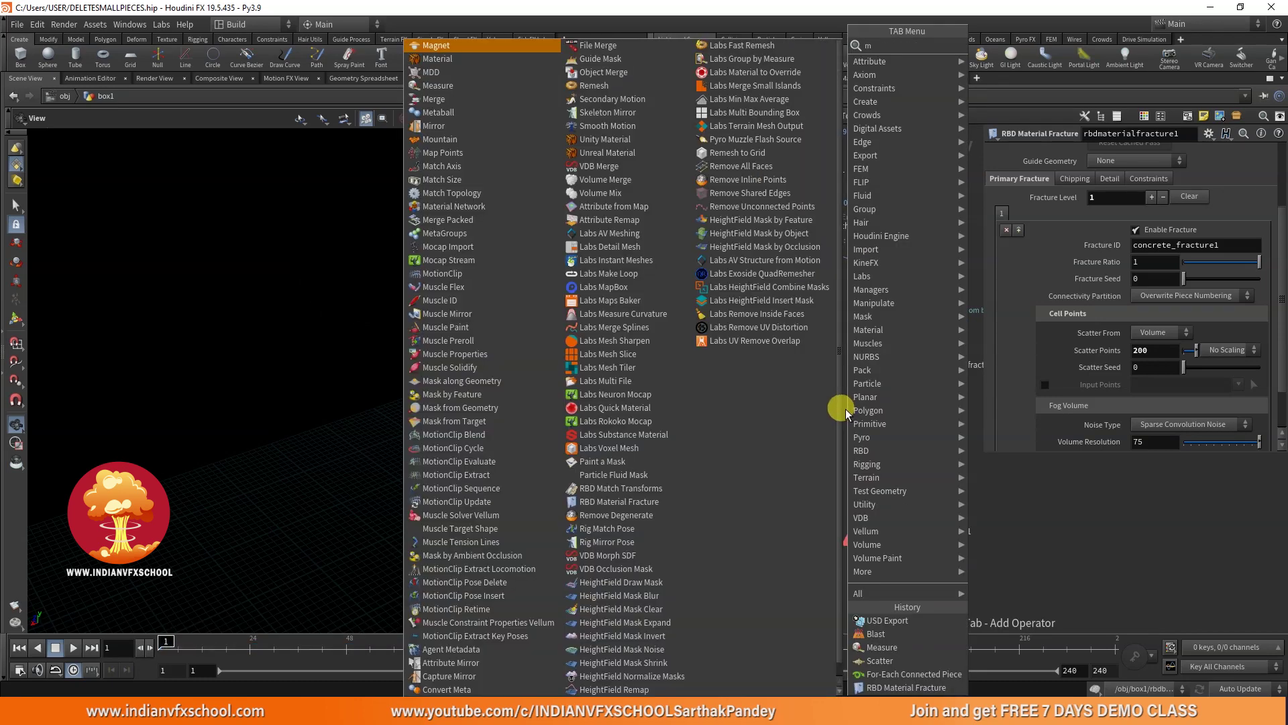
Step: Add merge1 combining rbdmaterialfracture1 and blast1, feeding rbdbulletsolver1
{"action": "type", "text": "merge"}
{"action": "key", "text": "Return"}
{"action": "left_click", "coordinate": [844, 408]}
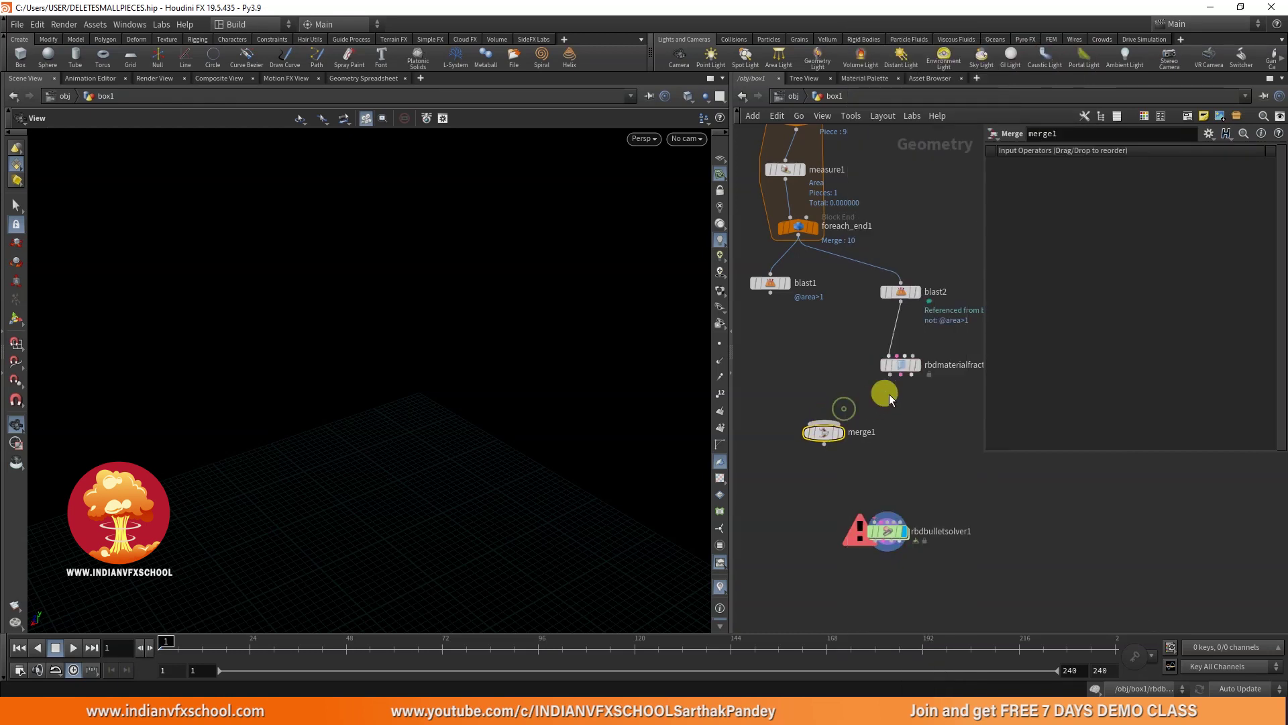
{"action": "left_click_drag", "start_coordinate": [877, 391], "coordinate": [824, 422]}
{"action": "left_click_drag", "start_coordinate": [789, 336], "coordinate": [875, 515]}
Step: Play the fall, return to frame 1, and delete merge1
{"action": "left_click", "coordinate": [67, 649]}
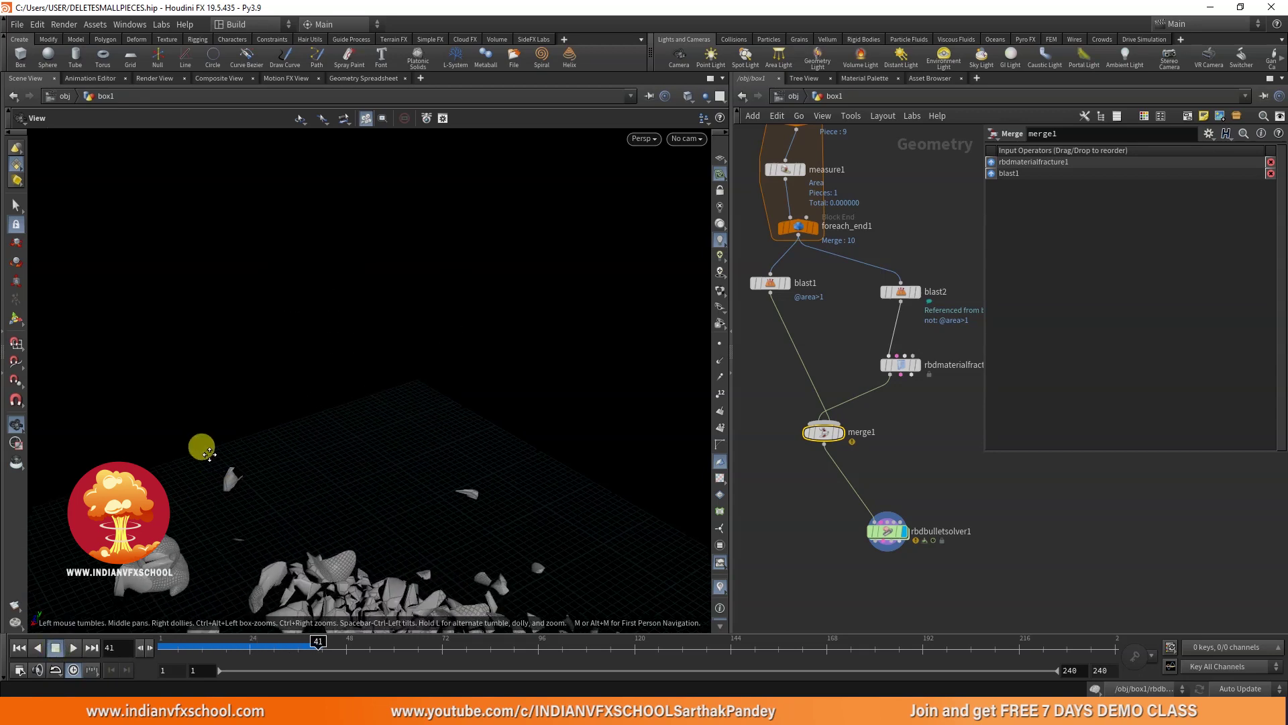
{"action": "left_click_drag", "start_coordinate": [190, 646], "coordinate": [163, 646]}
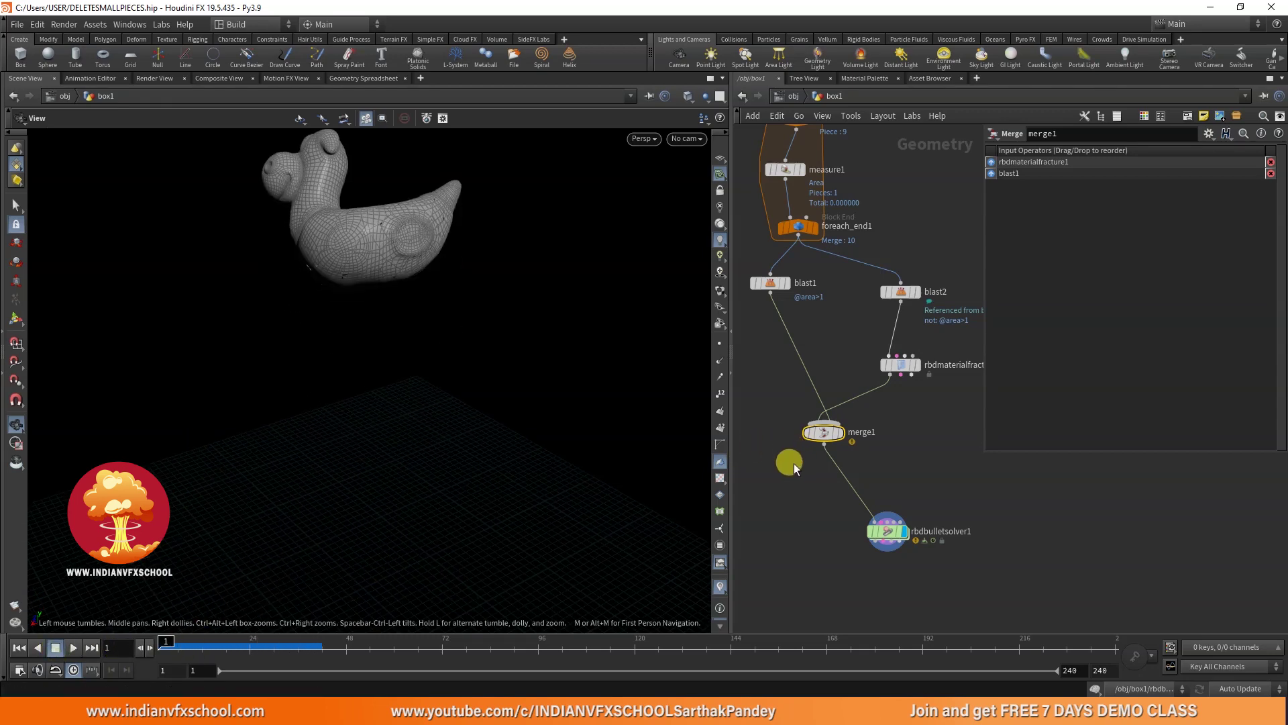
{"action": "key", "text": "Delete"}
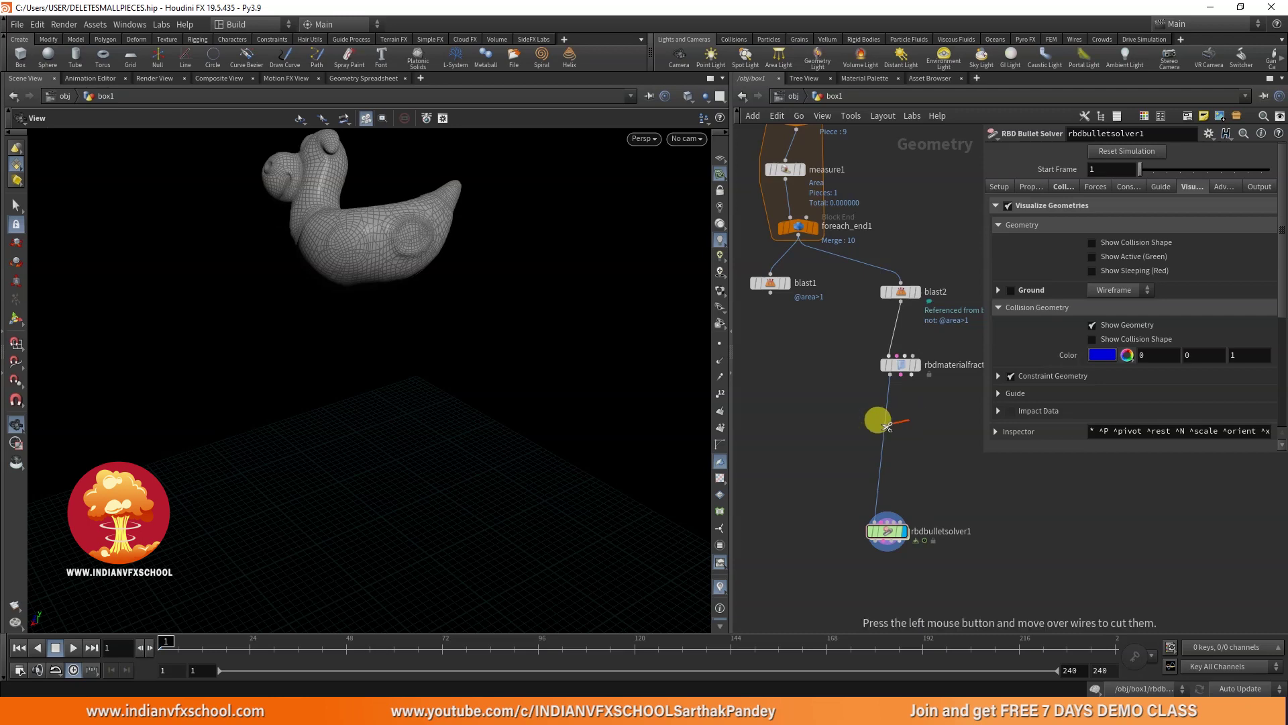
Step: Add an RBD Pack node, rbdpack1, below rbdmaterialfracture1
{"action": "scroll", "coordinate": [895, 413], "scroll_direction": "up", "scroll_amount": 4}
{"action": "left_click", "coordinate": [903, 360]}
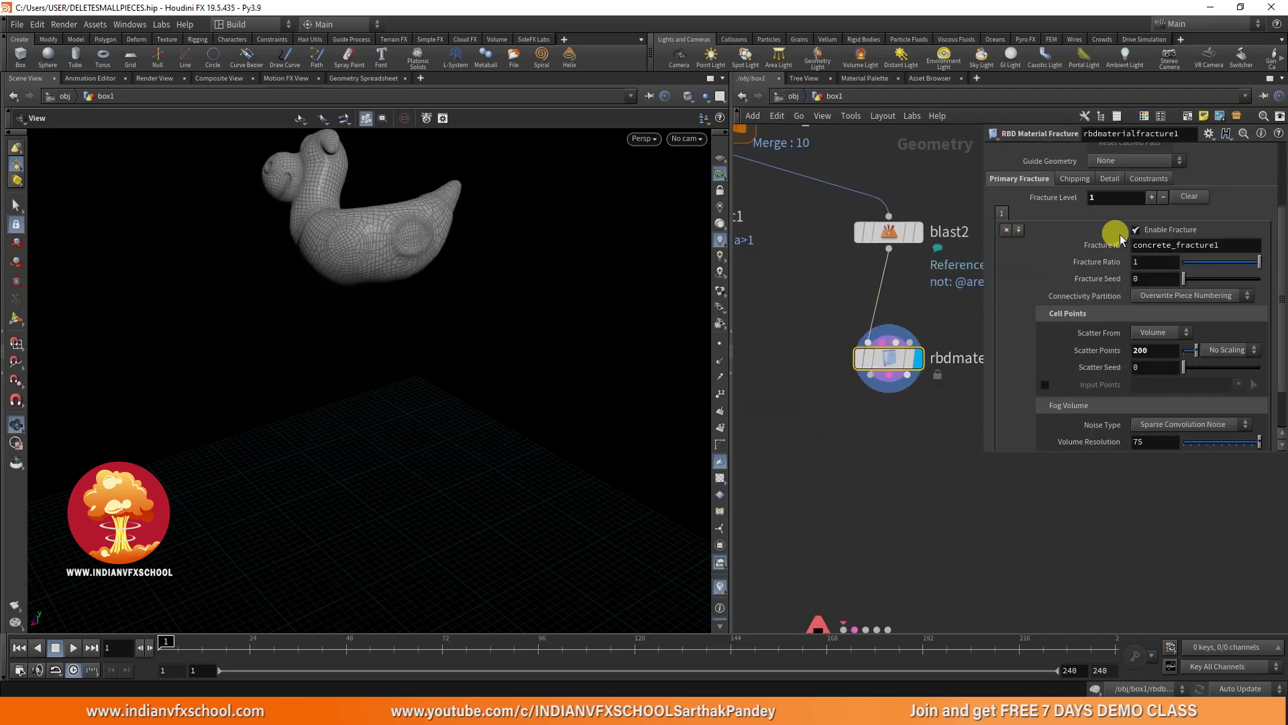
{"action": "scroll", "coordinate": [1119, 238], "scroll_direction": "up", "scroll_amount": 4}
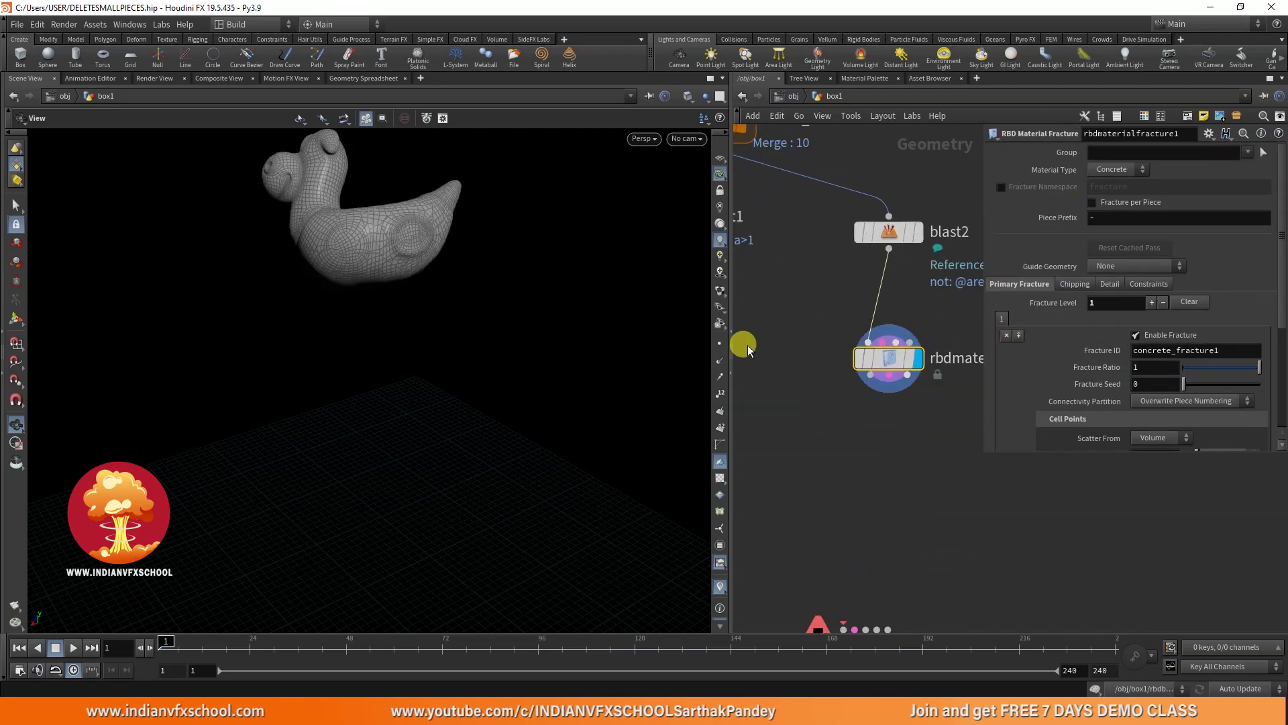
{"action": "scroll", "coordinate": [747, 348], "scroll_direction": "down", "scroll_amount": 3}
{"action": "left_click_drag", "start_coordinate": [664, 362], "coordinate": [506, 370]}
{"action": "scroll", "coordinate": [879, 362], "scroll_direction": "up", "scroll_amount": 3}
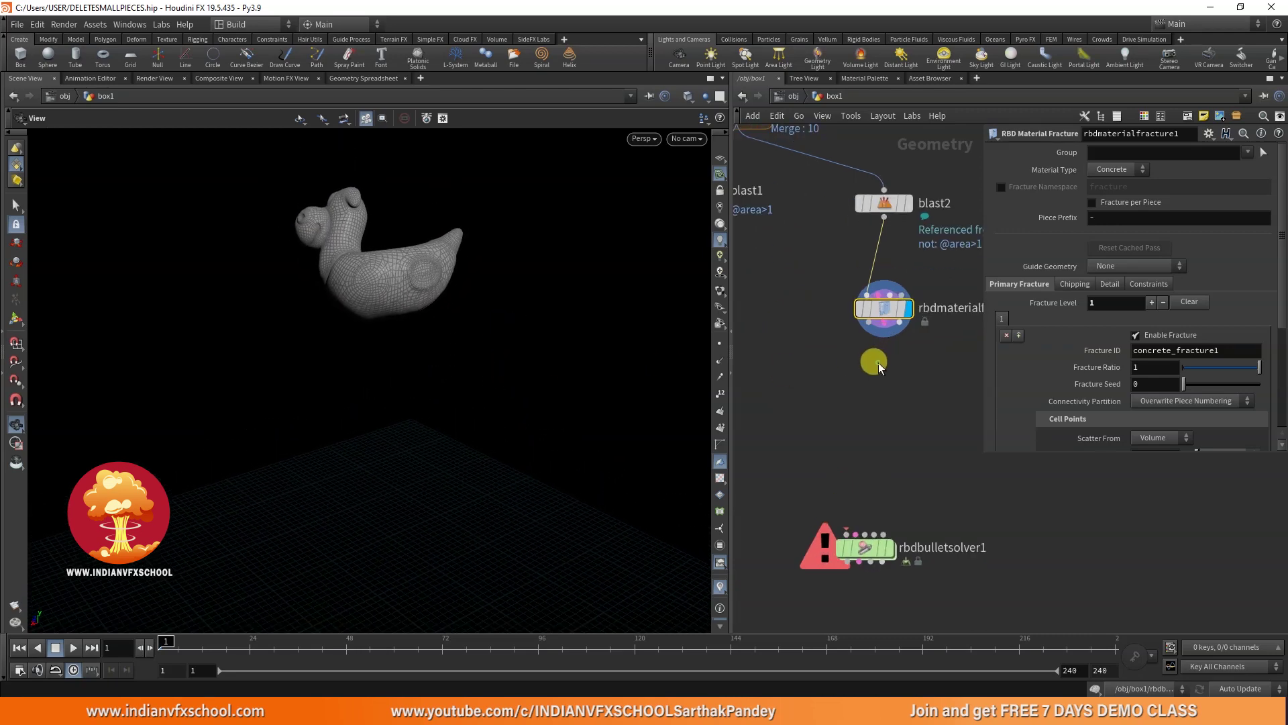
{"action": "key", "text": "Tab"}
{"action": "type", "text": "rbdp"}
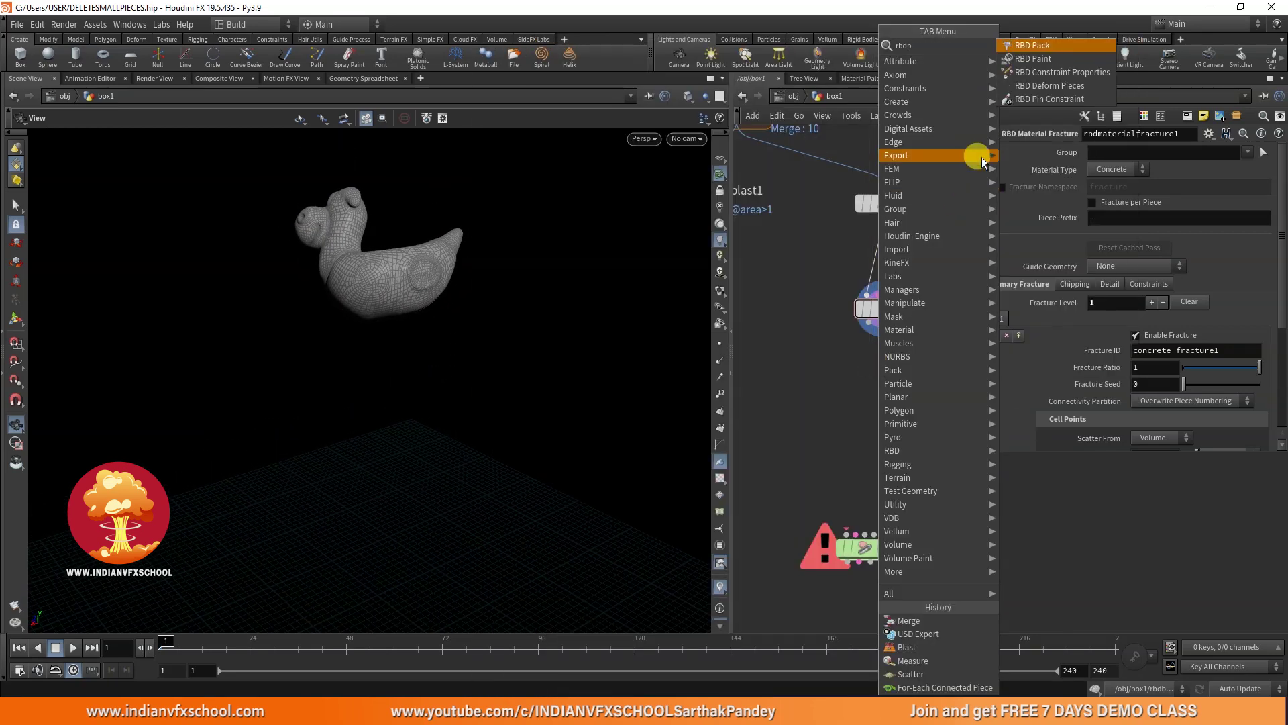
{"action": "left_click", "coordinate": [1041, 44]}
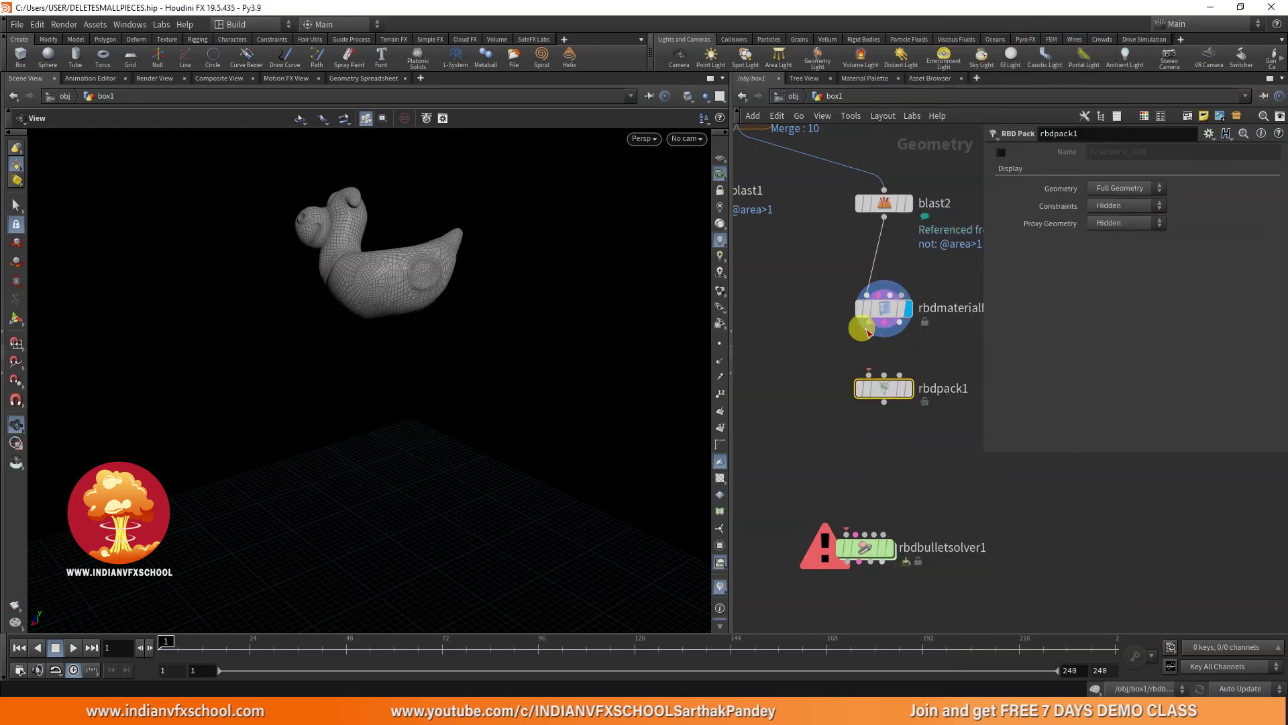
{"action": "left_click", "coordinate": [898, 374]}
Step: Copy the pack node as rbdpack2 under blast1, cut its wires, and wire blast1 into it
{"action": "scroll", "coordinate": [886, 329], "scroll_direction": "up", "scroll_amount": 3}
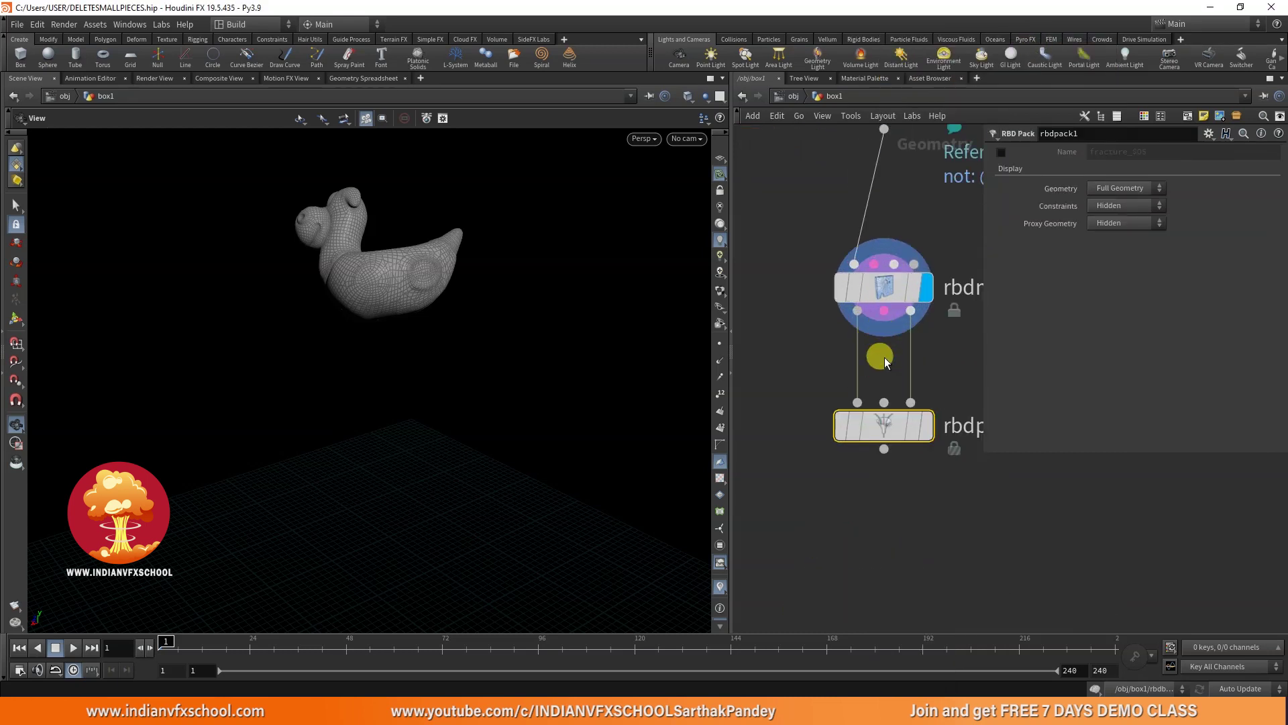
{"action": "scroll", "coordinate": [882, 362], "scroll_direction": "down", "scroll_amount": 4}
{"action": "scroll", "coordinate": [865, 376], "scroll_direction": "up", "scroll_amount": 2}
{"action": "middle_click_drag", "start_coordinate": [862, 376], "coordinate": [936, 399]}
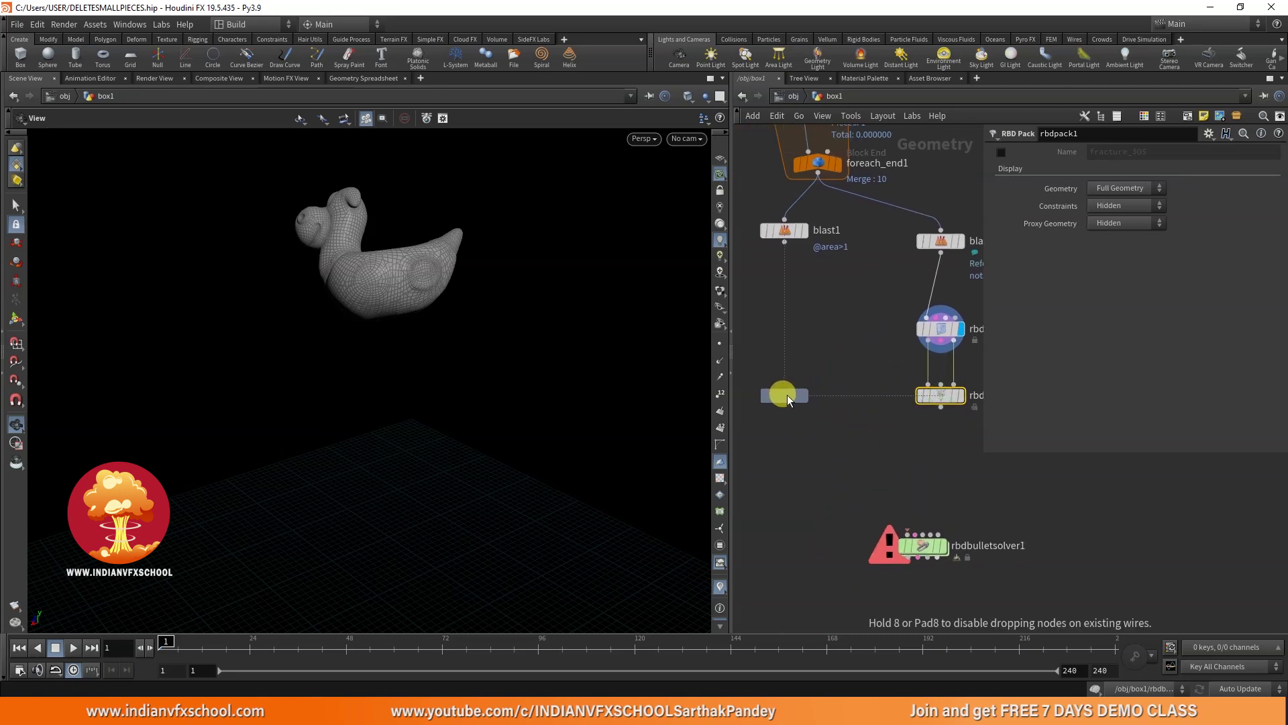
{"action": "key", "text": "y"}
{"action": "left_click_drag", "start_coordinate": [805, 315], "coordinate": [856, 381]}
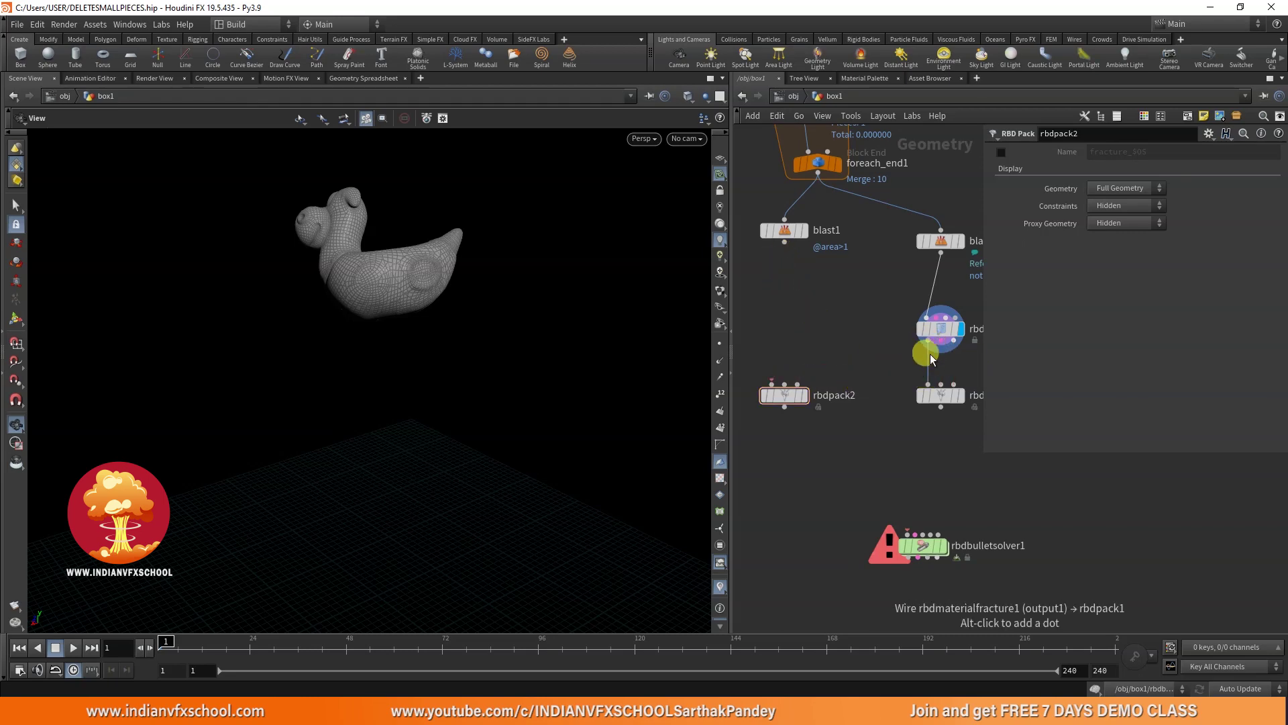
{"action": "left_click_drag", "start_coordinate": [954, 349], "coordinate": [914, 429]}
{"action": "left_click", "coordinate": [755, 269]}
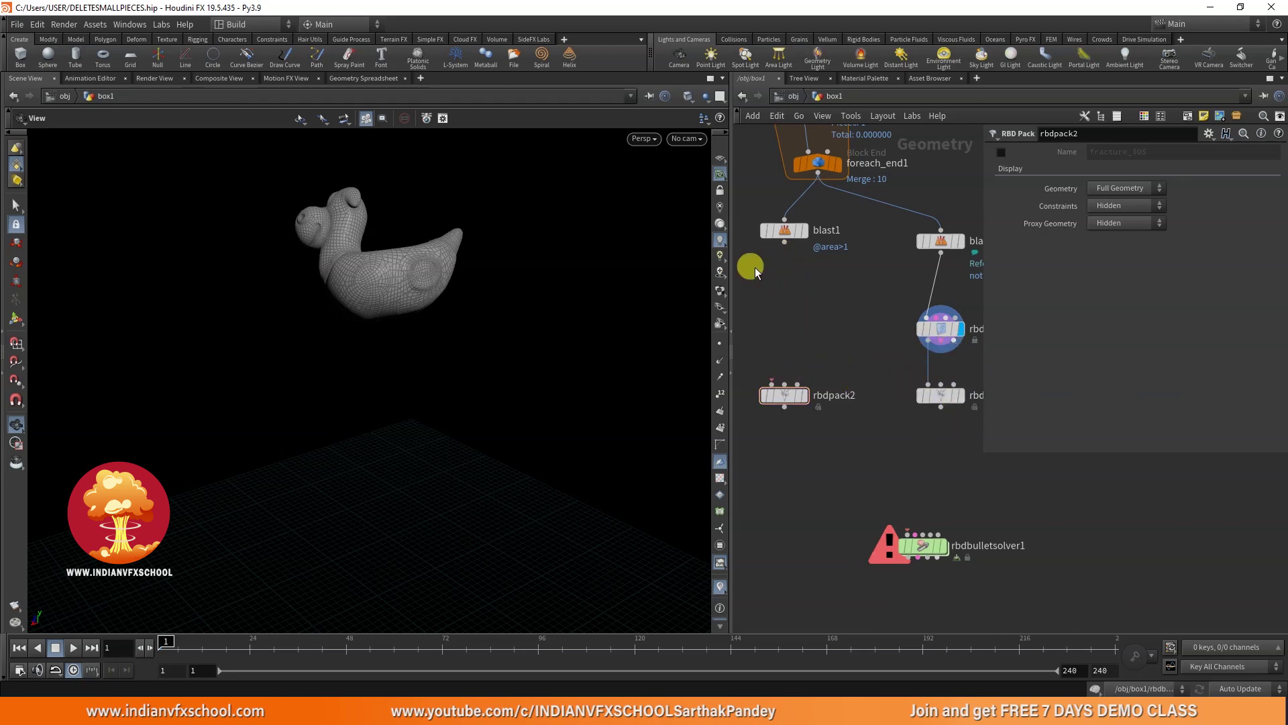
{"action": "left_click_drag", "start_coordinate": [783, 250], "coordinate": [785, 385]}
{"action": "middle_click_drag", "start_coordinate": [883, 445], "coordinate": [868, 383]}
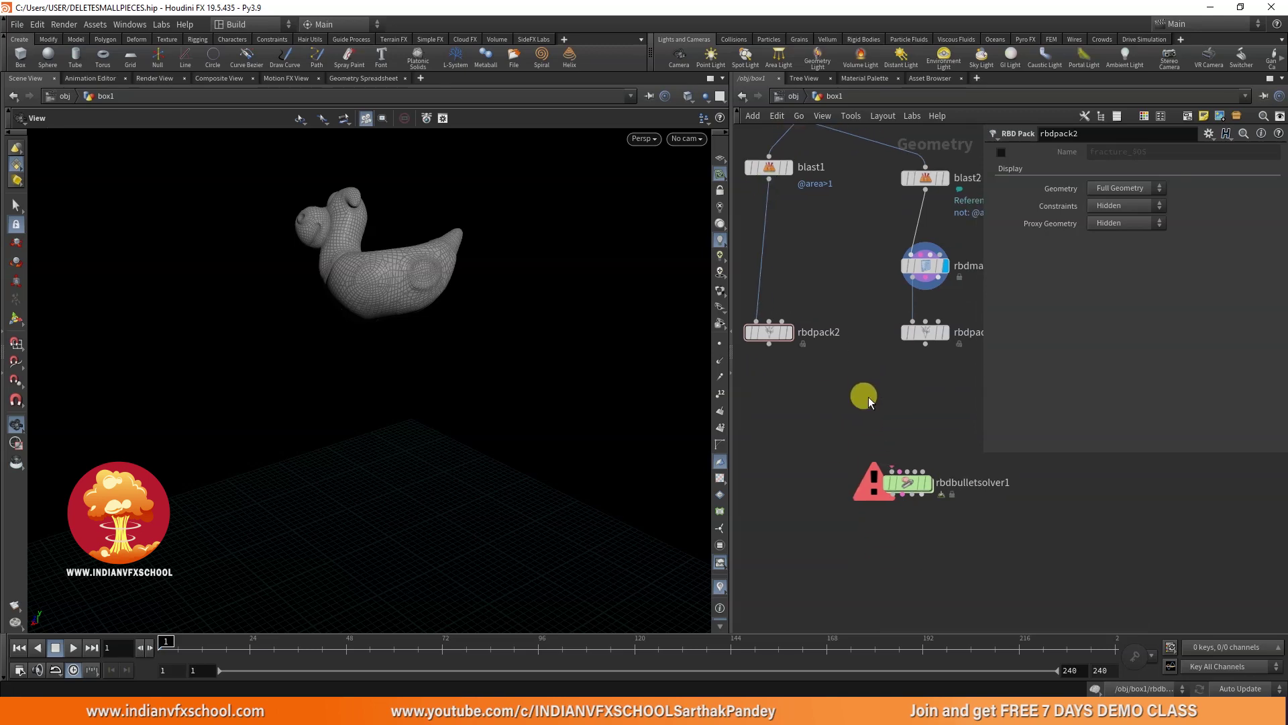
{"action": "key", "text": "Tab"}
{"action": "type", "text": "merge"}
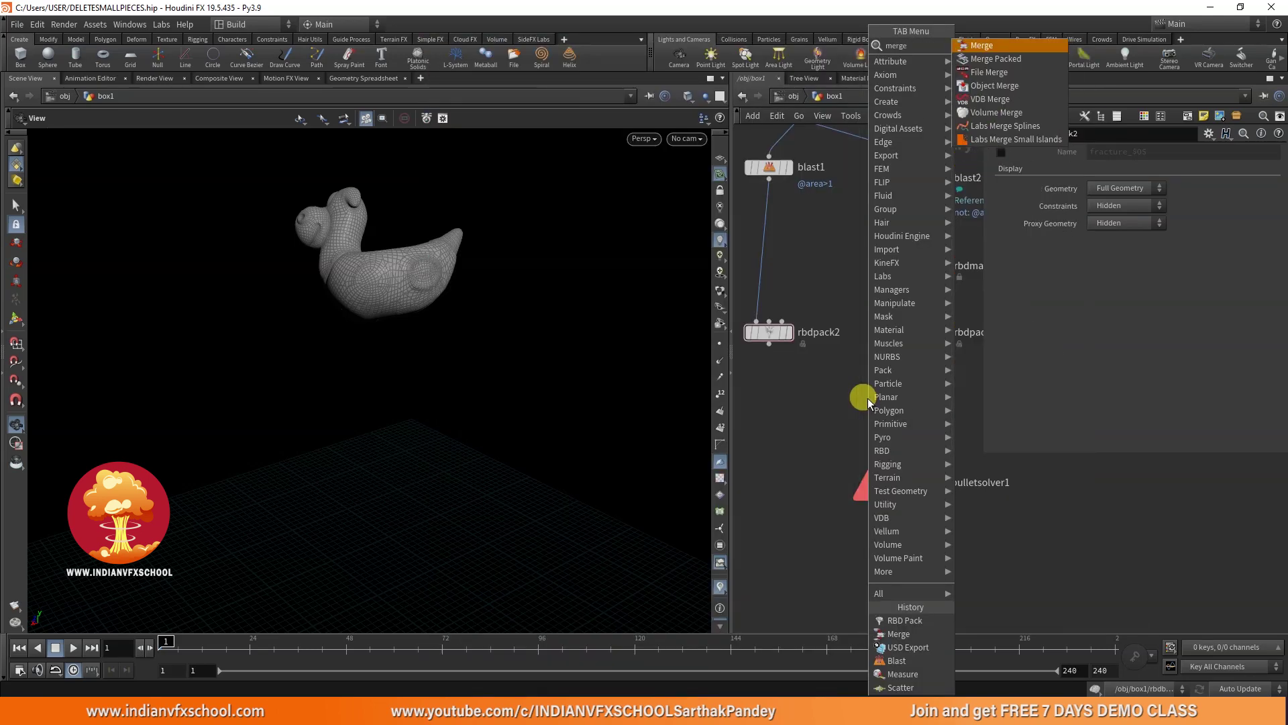
Step: Create merge1 combining rbdpack2 and rbdpack1 and display its output
{"action": "key", "text": "Return"}
{"action": "left_click", "coordinate": [846, 406]}
{"action": "left_click_drag", "start_coordinate": [770, 346], "coordinate": [846, 392]}
{"action": "left_click_drag", "start_coordinate": [925, 344], "coordinate": [846, 396]}
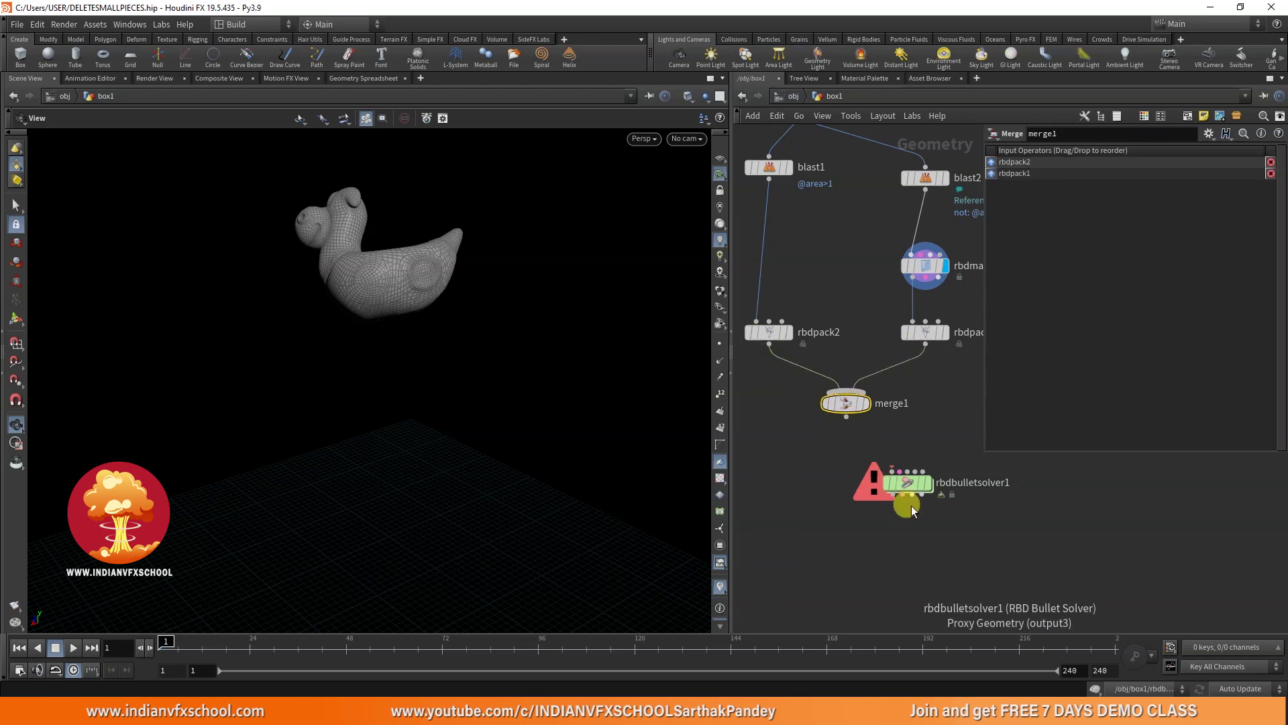
{"action": "middle_click_drag", "start_coordinate": [916, 504], "coordinate": [884, 406]}
{"action": "left_click_drag", "start_coordinate": [836, 308], "coordinate": [838, 426]}
{"action": "key", "text": "Escape"}
{"action": "scroll", "coordinate": [809, 365], "scroll_direction": "up", "scroll_amount": 3}
{"action": "key", "text": "r"}
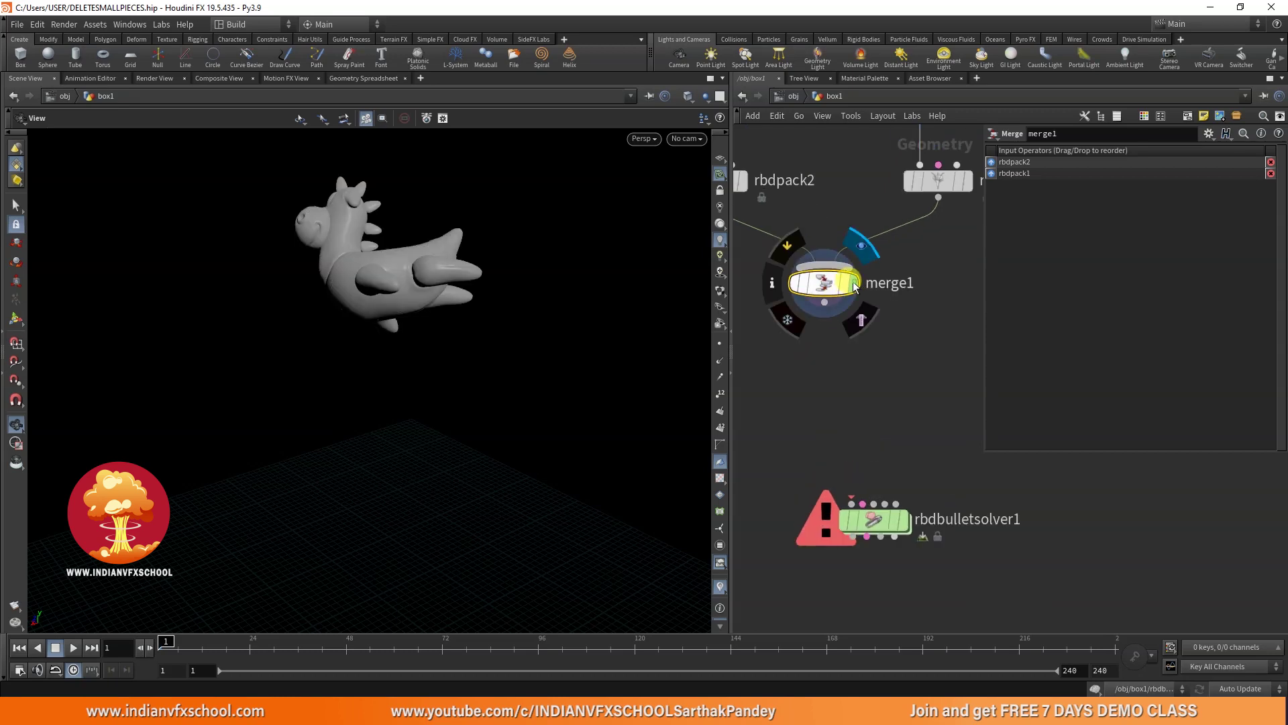
Step: Add an RBD Unpack node, rbdunpack1, beneath merge1
{"action": "key", "text": "Tab"}
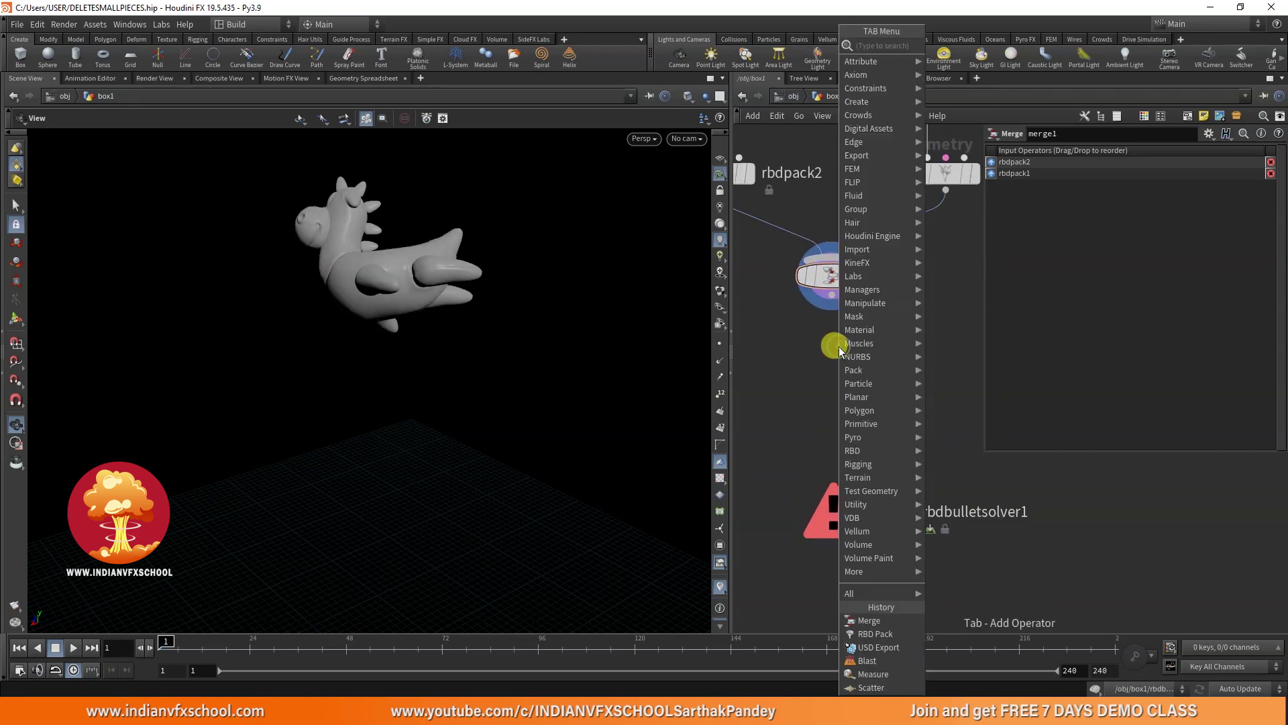
{"action": "type", "text": "rbdun"}
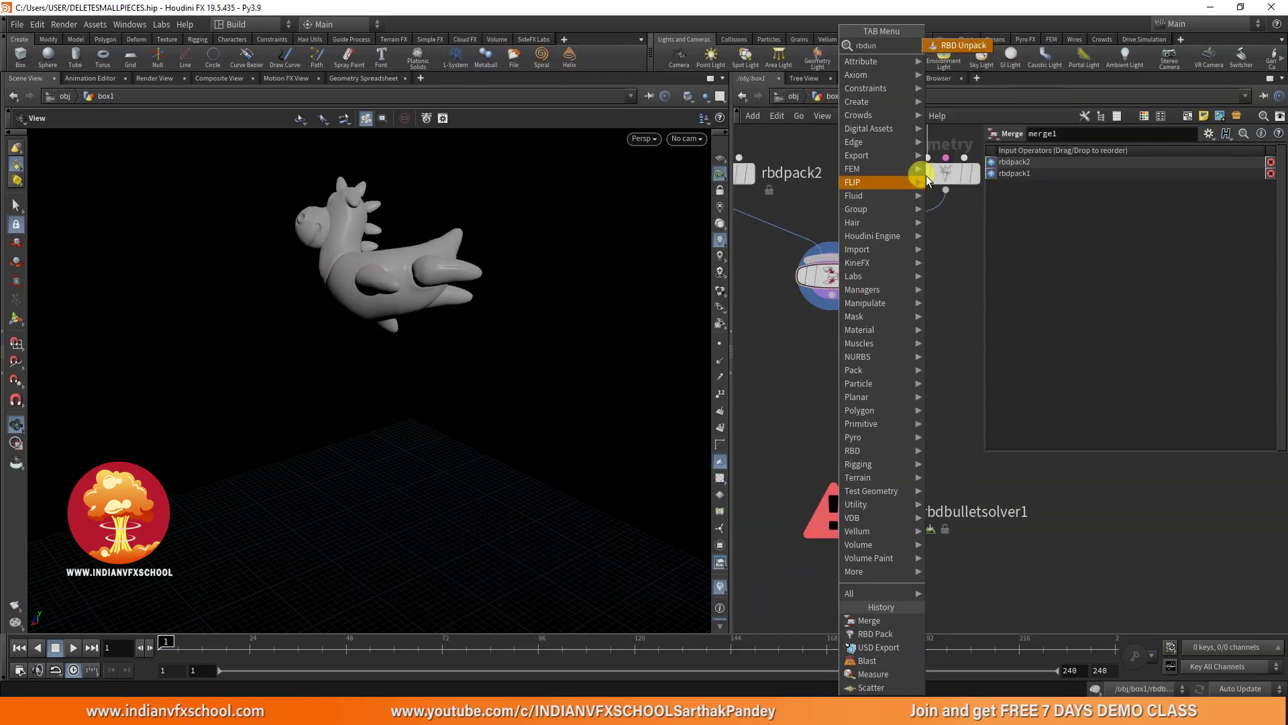
{"action": "left_click", "coordinate": [964, 45]}
{"action": "left_click", "coordinate": [831, 357]}
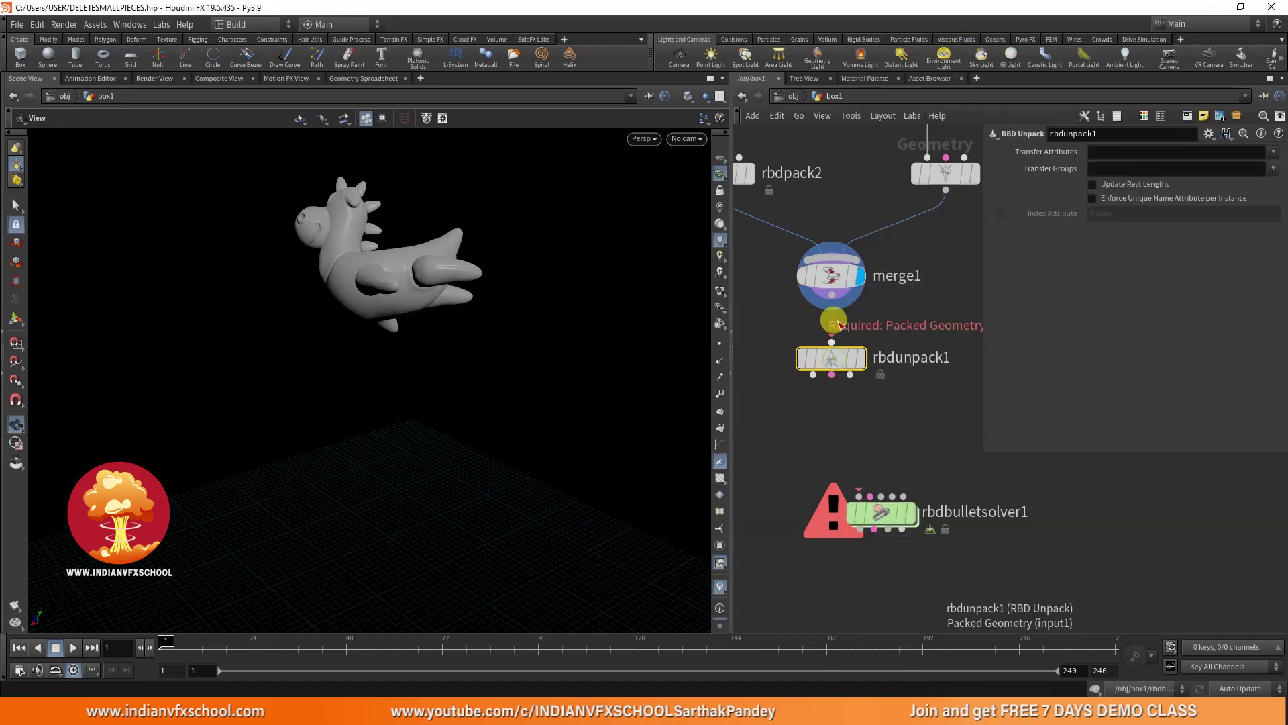
{"action": "scroll", "coordinate": [830, 329], "scroll_direction": "down", "scroll_amount": 3}
{"action": "left_click", "coordinate": [851, 481]}
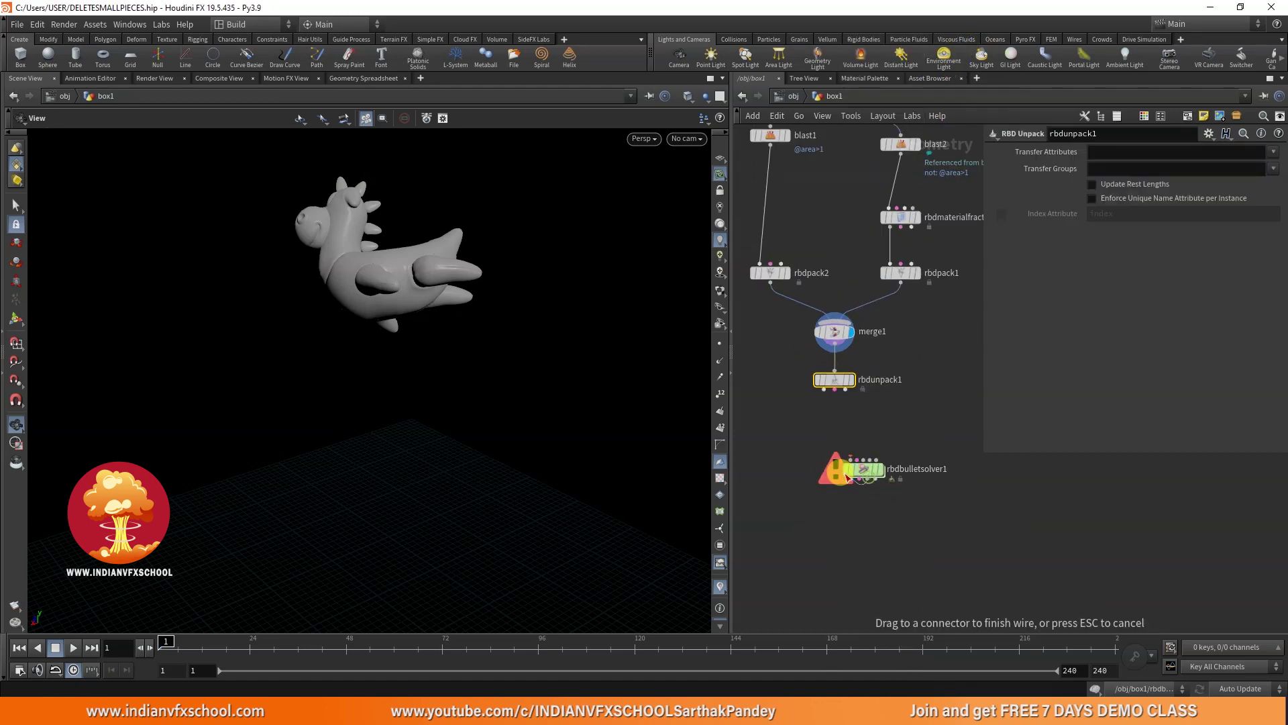
Step: Wire rbdunpack1 into rbdbulletsolver1, display it, and play the fall to frame 36
{"action": "scroll", "coordinate": [838, 424], "scroll_direction": "up", "scroll_amount": 5}
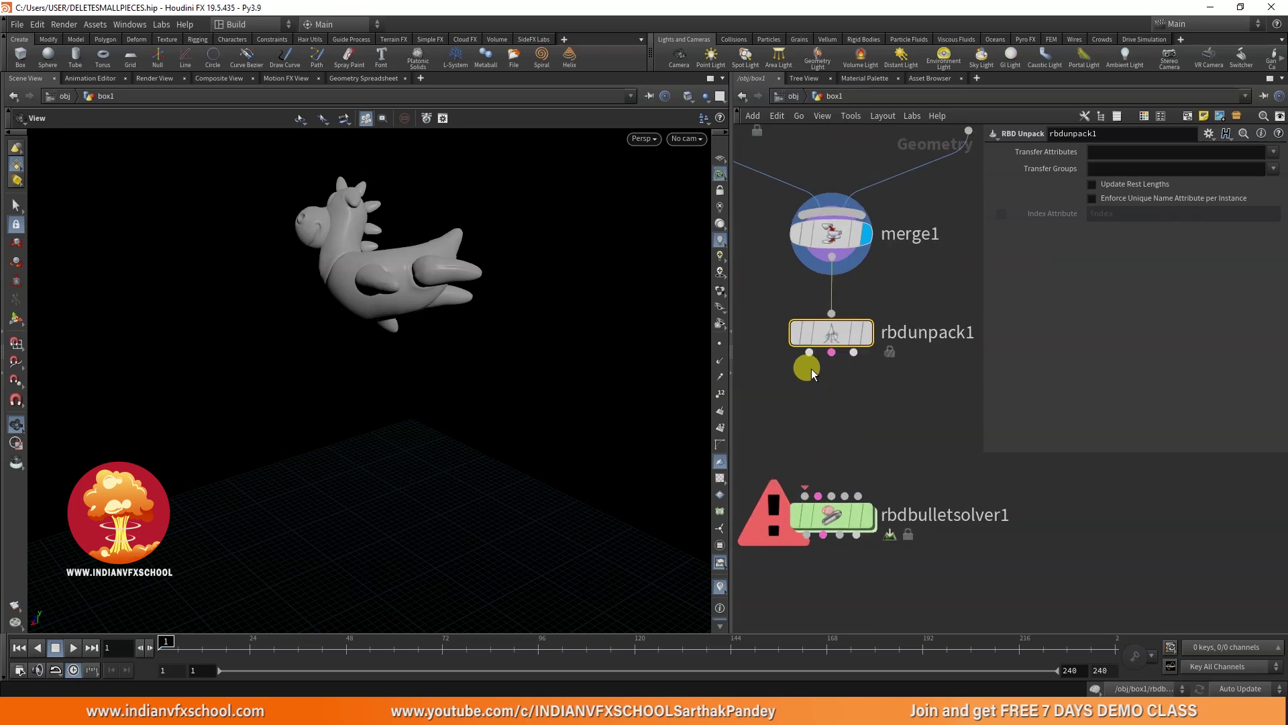
{"action": "left_click", "coordinate": [794, 485]}
{"action": "left_click", "coordinate": [867, 516]}
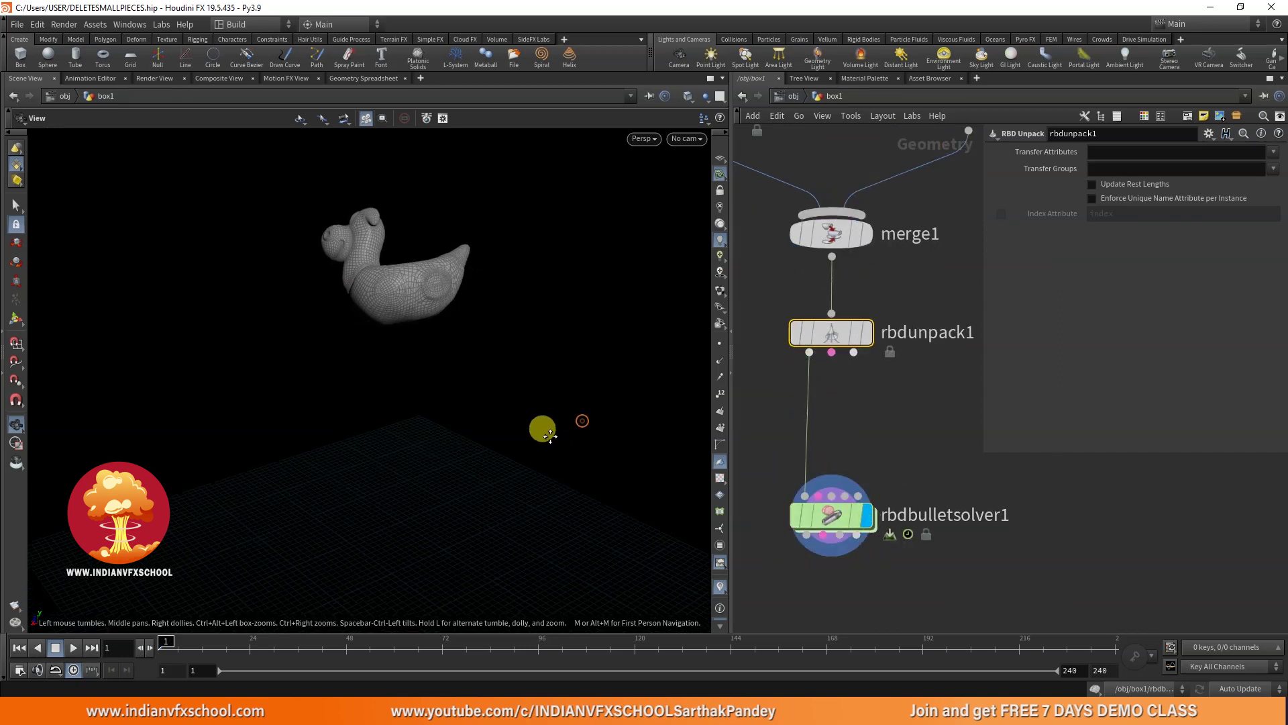
{"action": "left_click", "coordinate": [74, 648]}
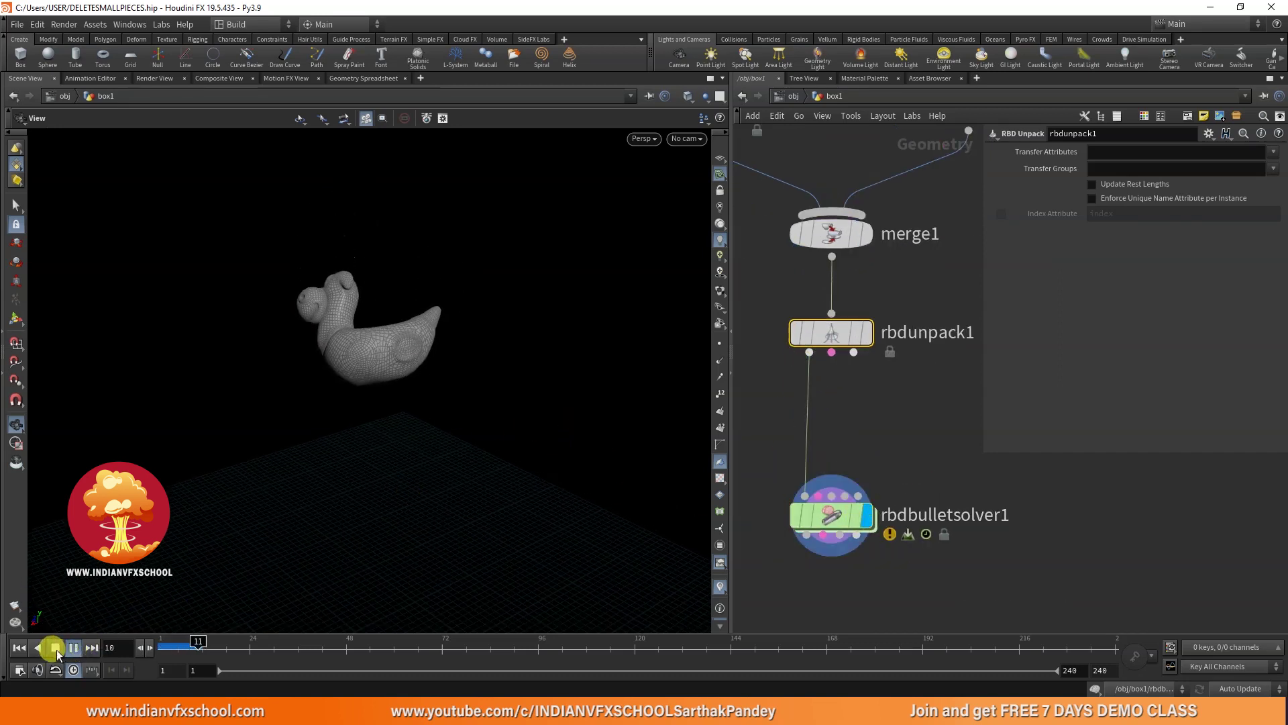
{"action": "left_click", "coordinate": [55, 648]}
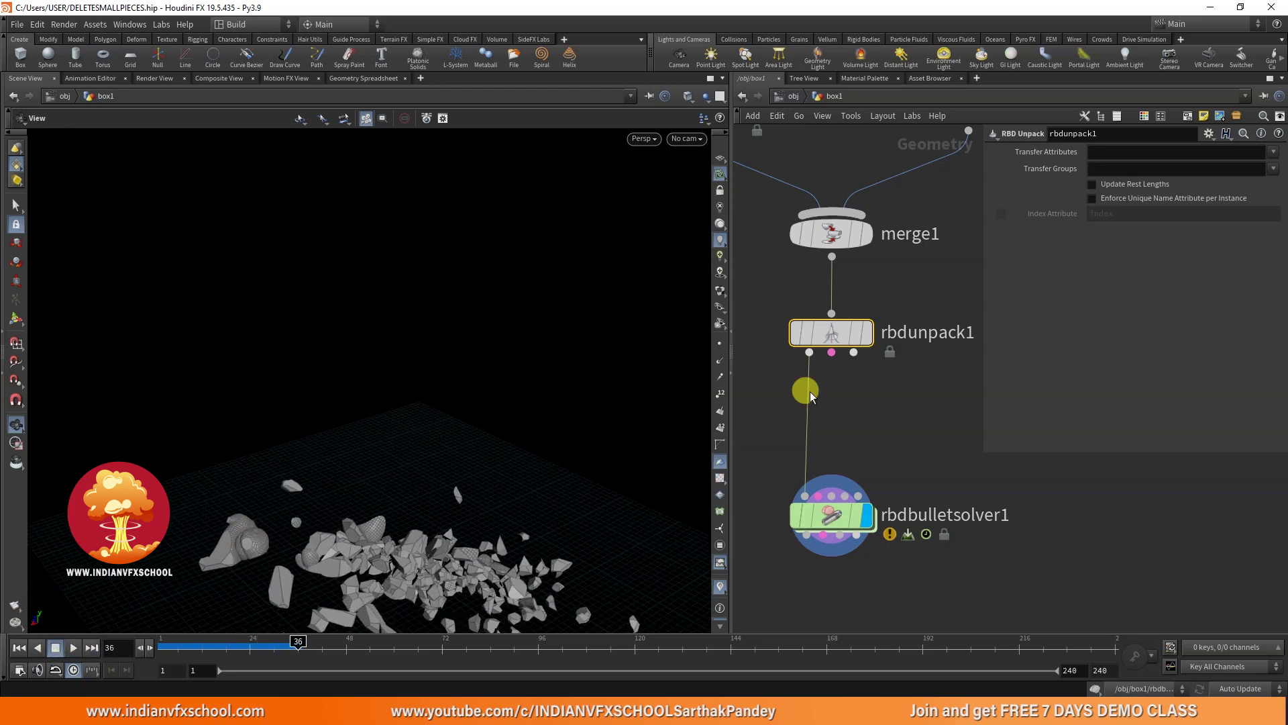
Step: Display only blast1's small pieces and check rbdmaterialfracture1's settings
{"action": "scroll", "coordinate": [805, 388], "scroll_direction": "down", "scroll_amount": 4}
{"action": "scroll", "coordinate": [819, 238], "scroll_direction": "up", "scroll_amount": 3}
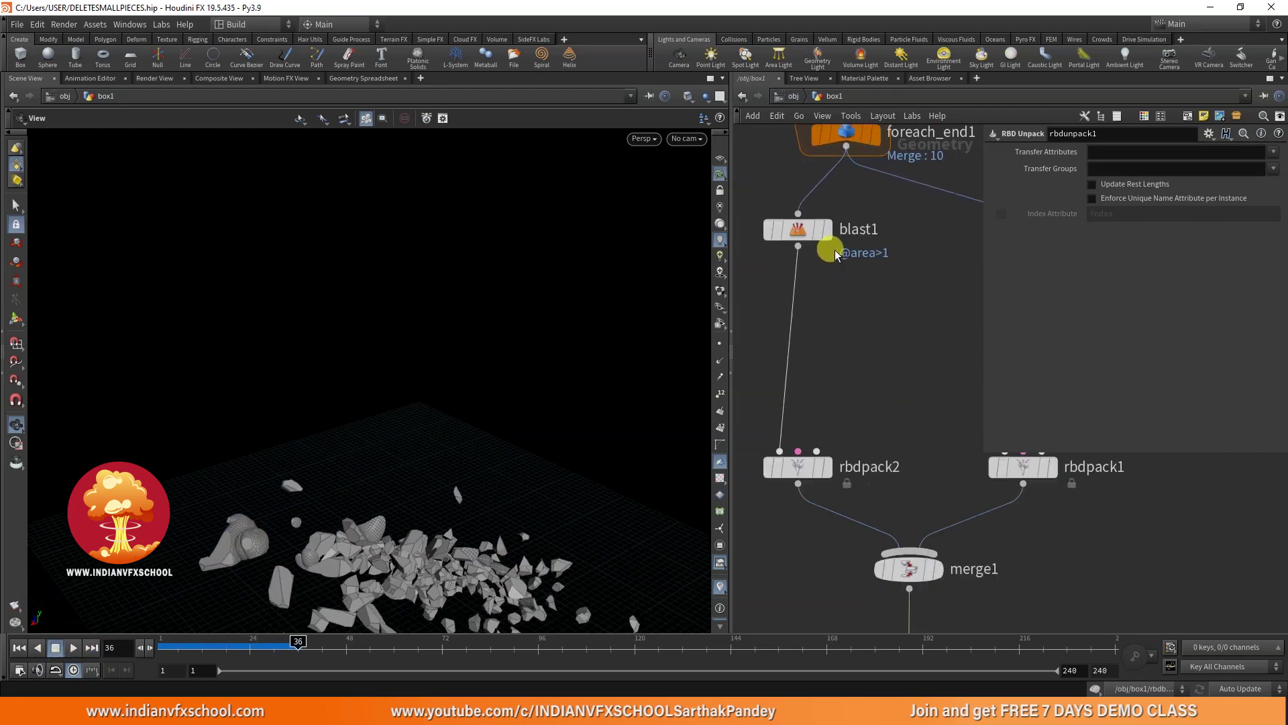
{"action": "left_click", "coordinate": [828, 229]}
{"action": "scroll", "coordinate": [808, 382], "scroll_direction": "down", "scroll_amount": 3}
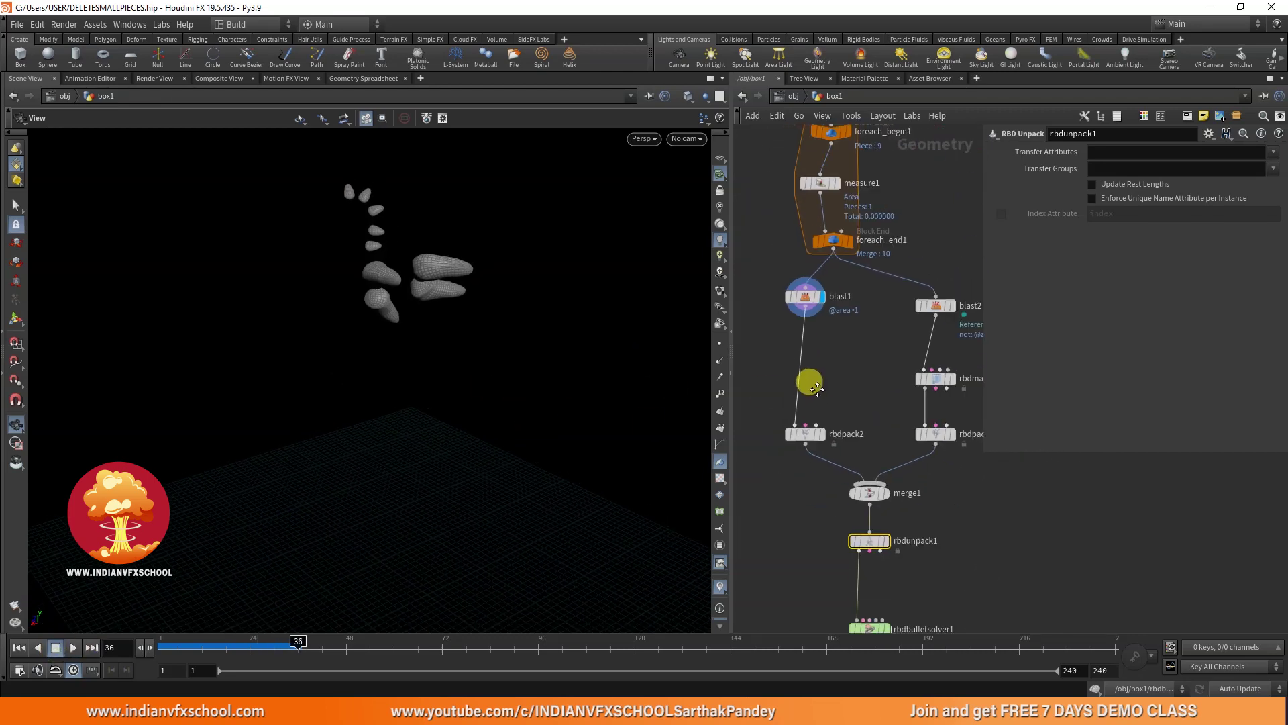
{"action": "scroll", "coordinate": [883, 368], "scroll_direction": "up", "scroll_amount": 3}
{"action": "left_click", "coordinate": [903, 304]}
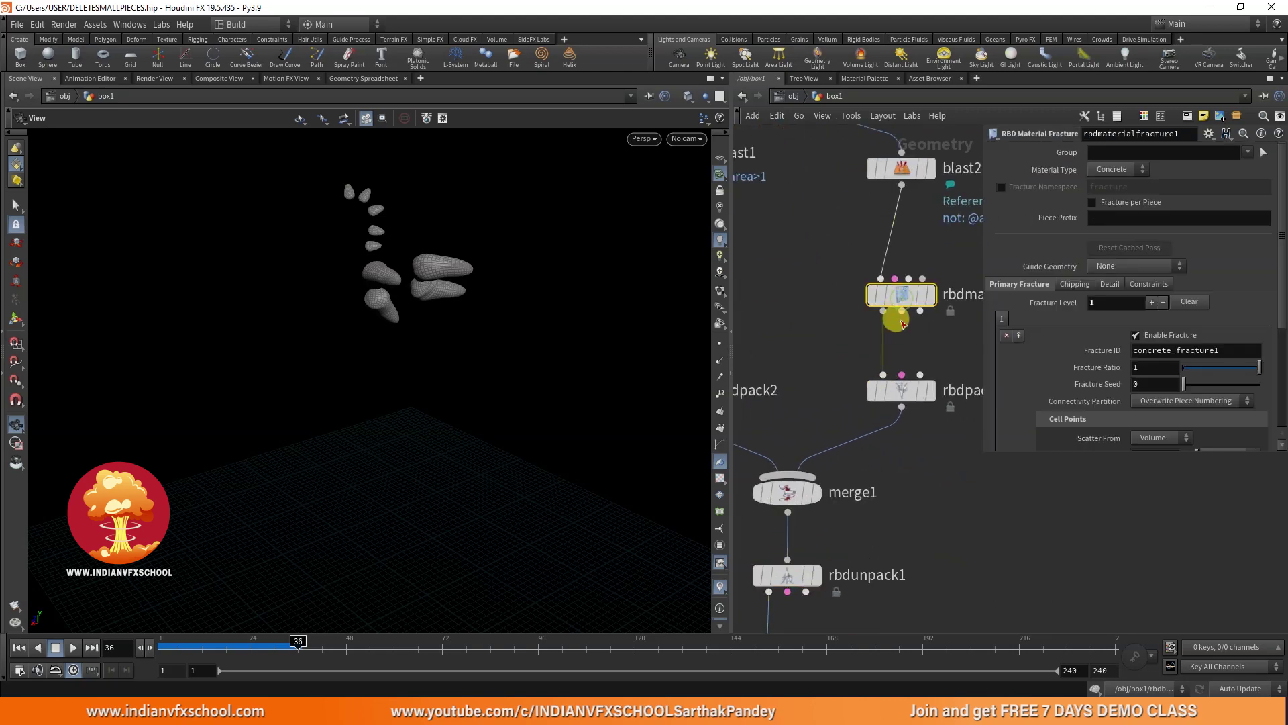
{"action": "scroll", "coordinate": [909, 336], "scroll_direction": "down", "scroll_amount": 2}
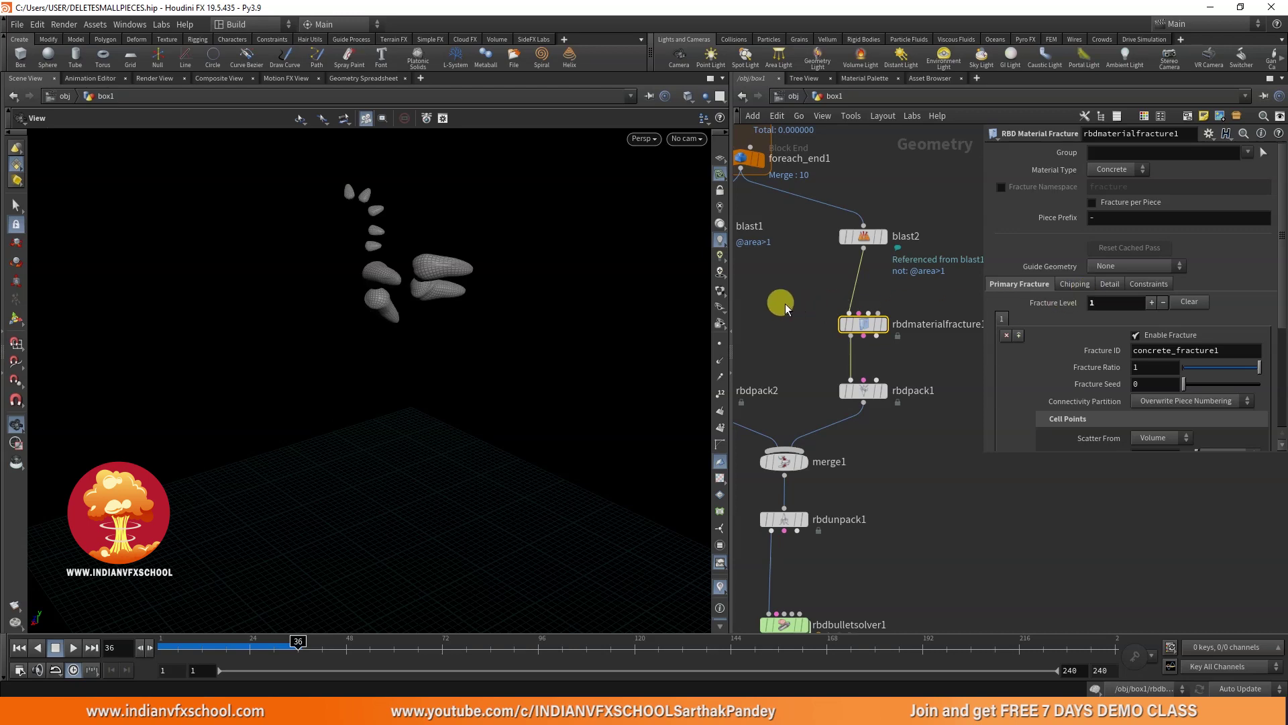
{"action": "middle_click_drag", "start_coordinate": [799, 303], "coordinate": [864, 296]}
{"action": "scroll", "coordinate": [825, 315], "scroll_direction": "up", "scroll_amount": 3}
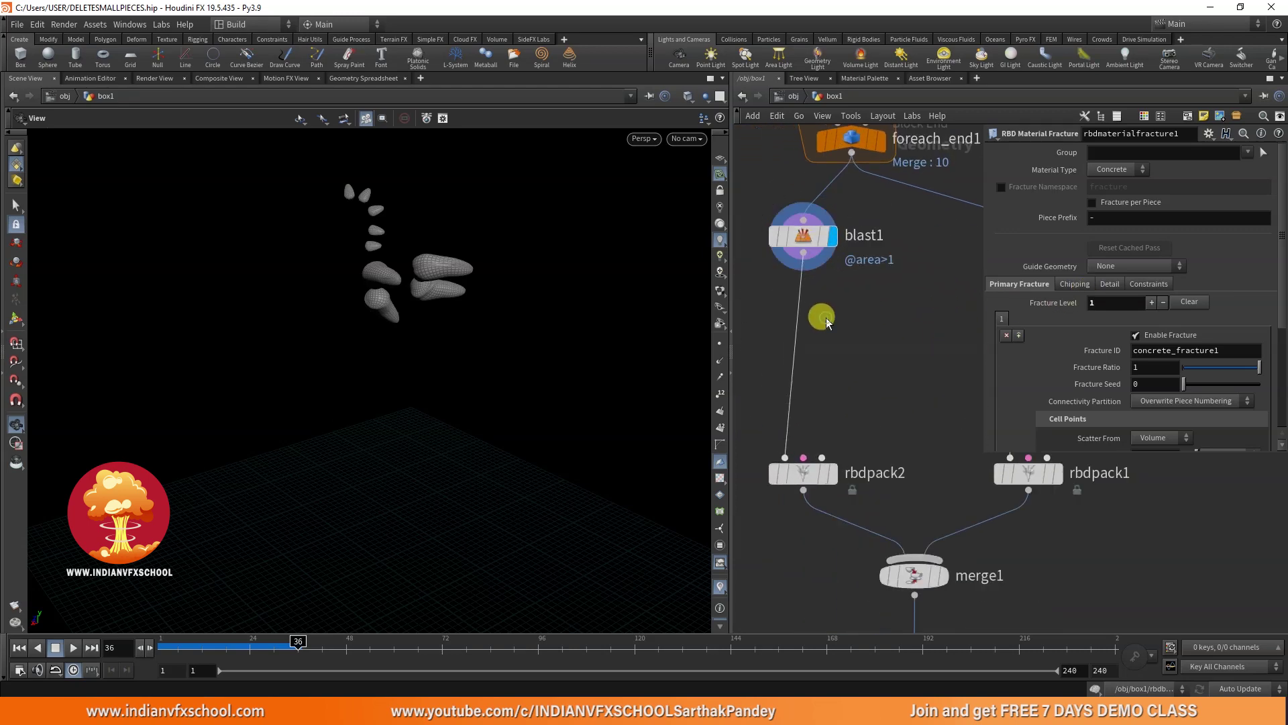
{"action": "key", "text": "Tab"}
Step: Insert assemble1 between blast1 and rbdpack2 and display the assembled small pieces
{"action": "type", "text": "ass"}
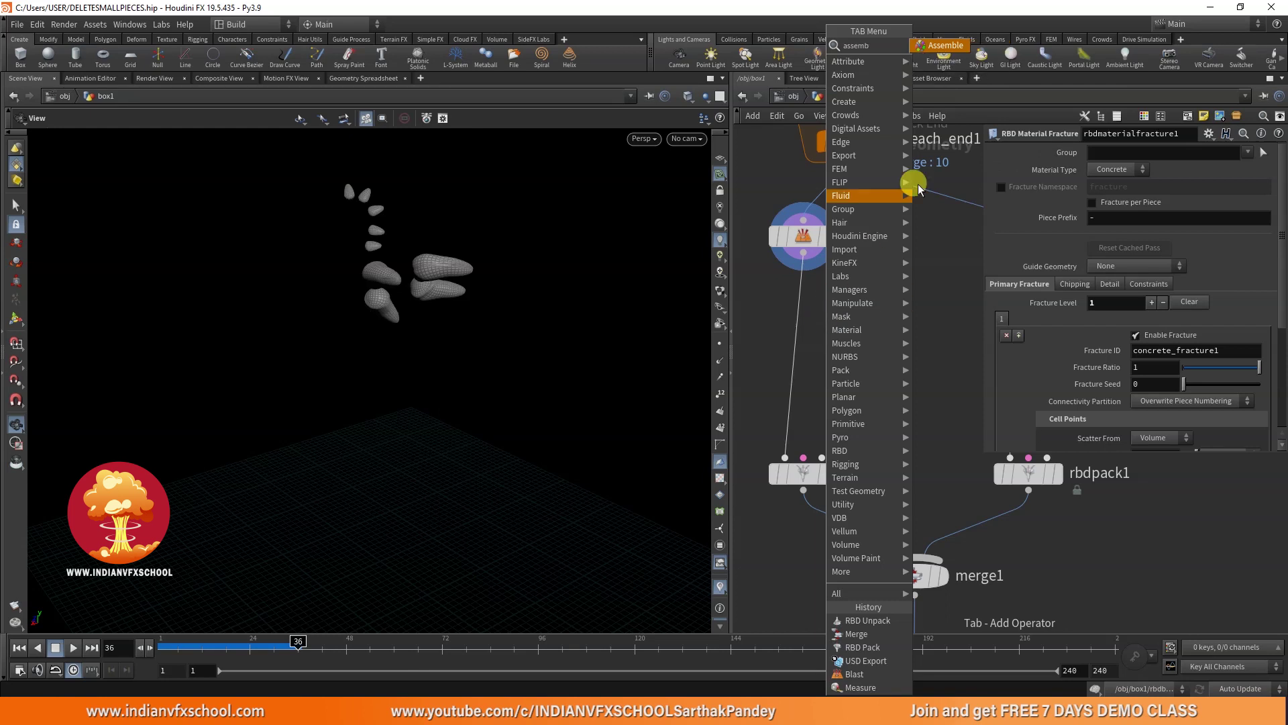
{"action": "key", "text": "Return"}
{"action": "left_click", "coordinate": [805, 333]}
{"action": "left_click_drag", "start_coordinate": [810, 342], "coordinate": [835, 356]}
{"action": "left_click", "coordinate": [834, 351]}
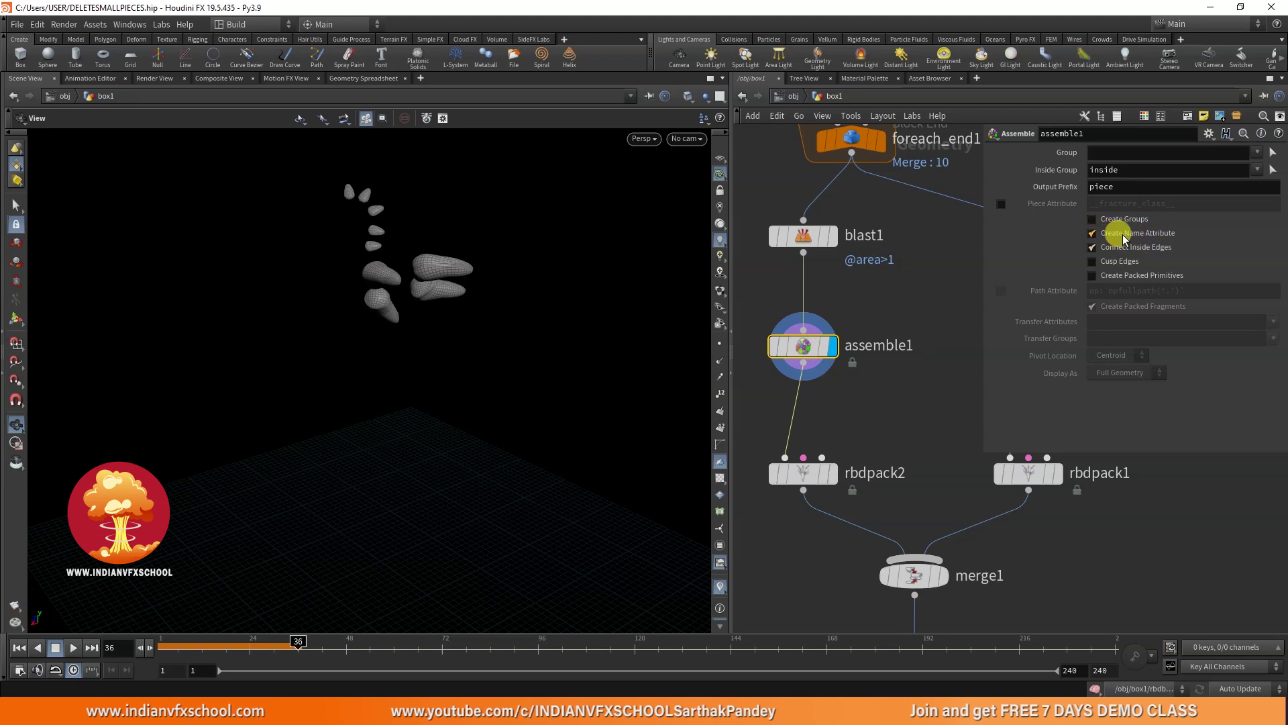
Step: Inspect the small fragments, then display rbdunpack1's output again
{"action": "scroll", "coordinate": [864, 281], "scroll_direction": "down", "scroll_amount": 3}
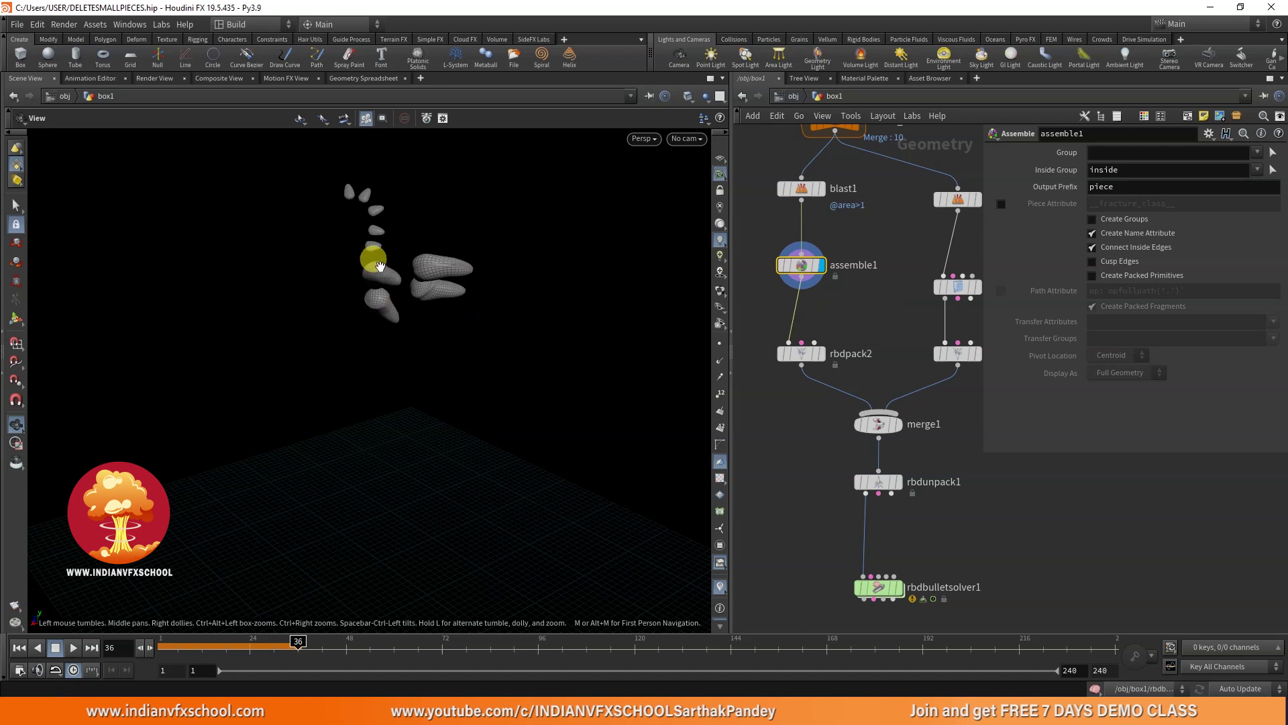
{"action": "left_click_drag", "start_coordinate": [364, 229], "coordinate": [463, 291]}
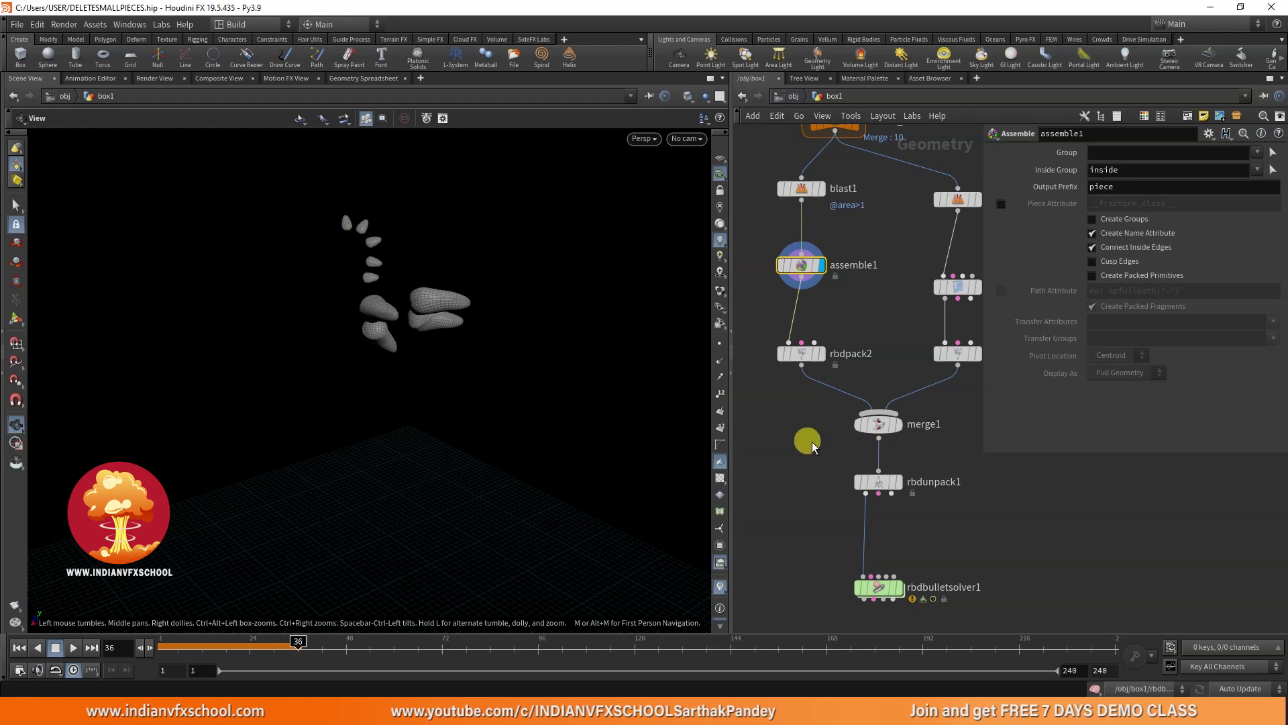
{"action": "scroll", "coordinate": [812, 447], "scroll_direction": "down", "scroll_amount": 2}
{"action": "left_click", "coordinate": [900, 421]}
{"action": "scroll", "coordinate": [901, 445], "scroll_direction": "down", "scroll_amount": 2}
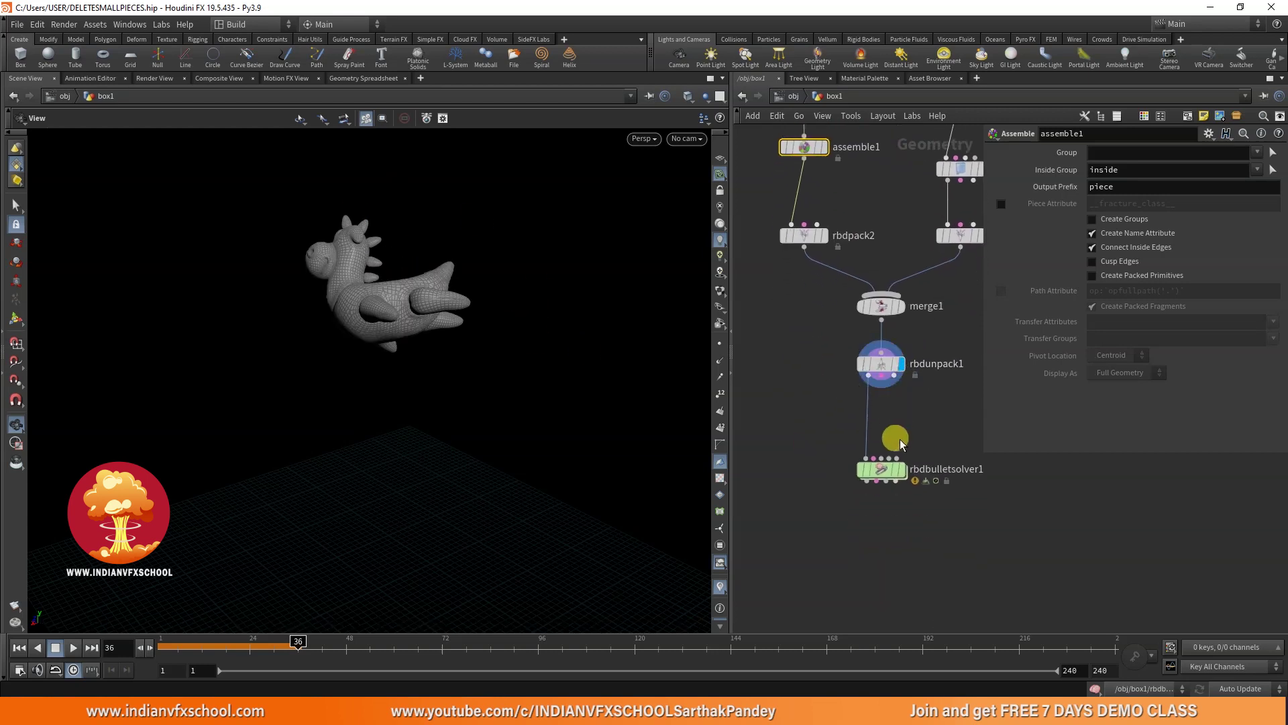
Step: Display rbdbulletsolver1 and play the simulation from frame 1
{"action": "left_click", "coordinate": [905, 475]}
{"action": "left_click", "coordinate": [19, 647]}
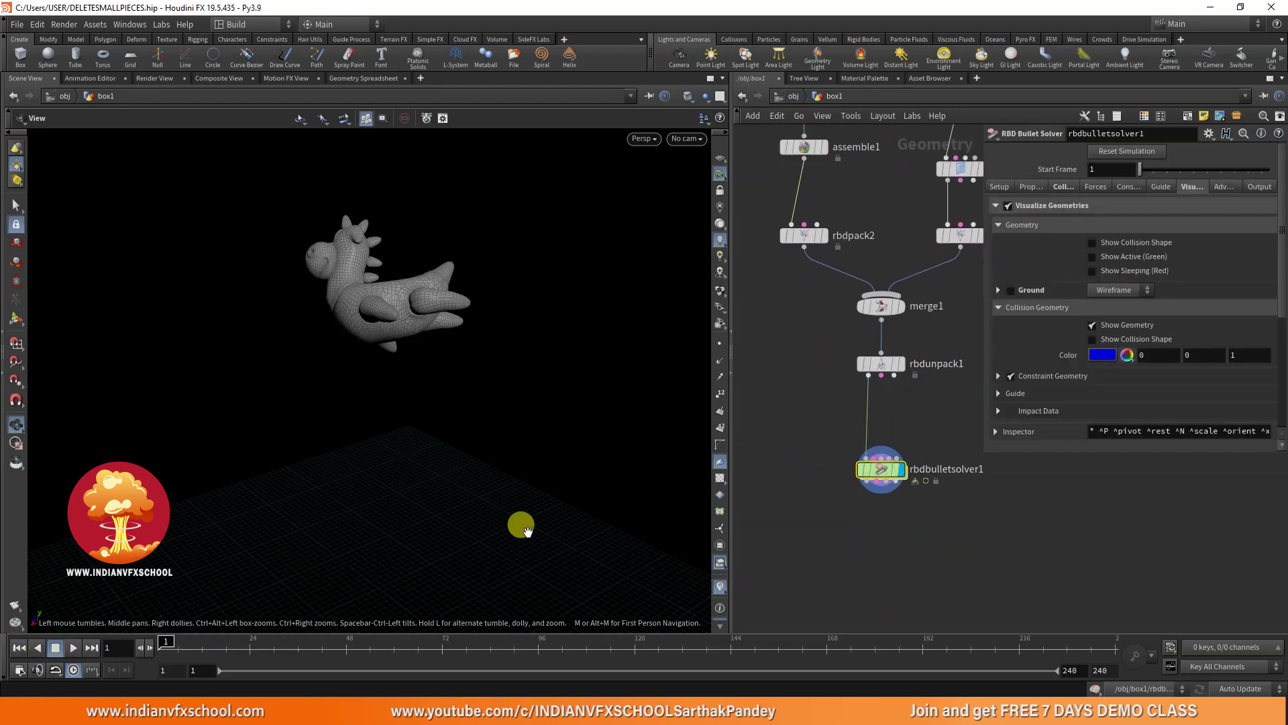
{"action": "left_click", "coordinate": [73, 648]}
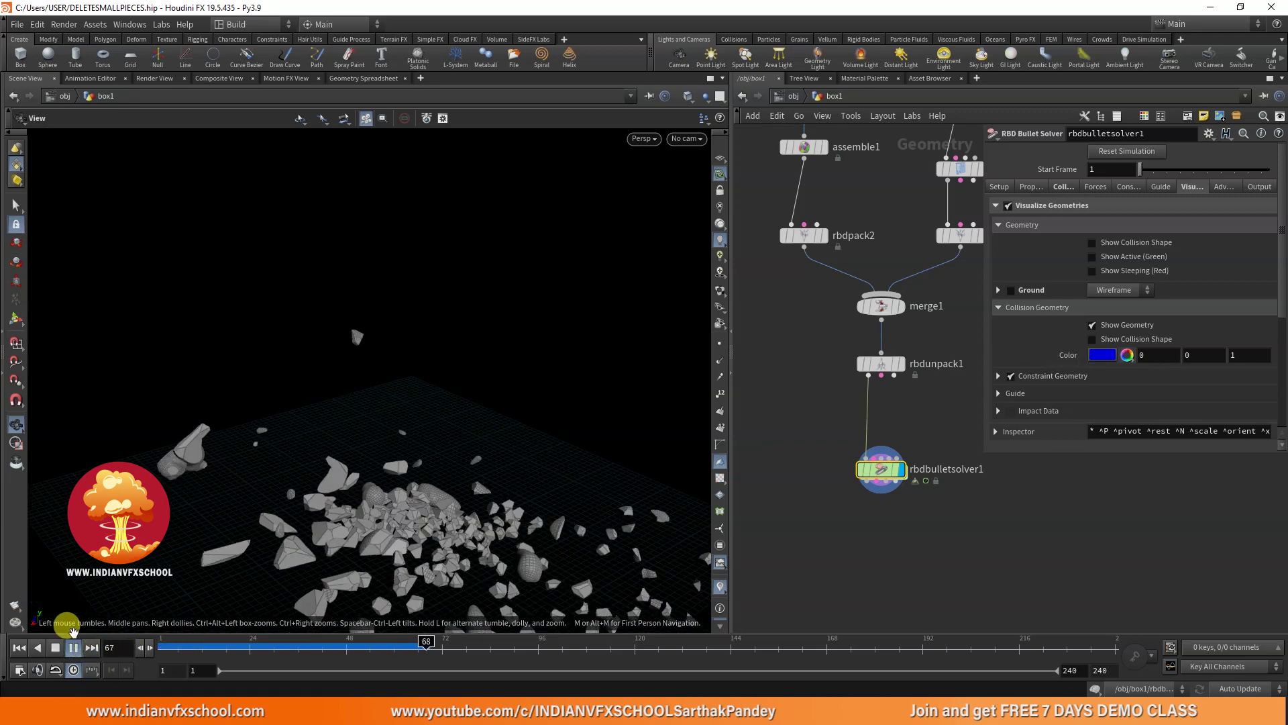
{"action": "left_click", "coordinate": [55, 647]}
Step: Scrub to frame 51 to inspect the scattered pieces, then return to frame 1
{"action": "left_click_drag", "start_coordinate": [253, 647], "coordinate": [345, 647]}
{"action": "mouse_move", "coordinate": [349, 430]}
{"action": "left_mouse_down"}
{"action": "mouse_move", "coordinate": [339, 369]}
{"action": "mouse_move", "coordinate": [411, 502]}
{"action": "mouse_move", "coordinate": [538, 276]}
{"action": "mouse_move", "coordinate": [423, 340]}
{"action": "mouse_move", "coordinate": [397, 325]}
{"action": "mouse_move", "coordinate": [412, 313]}
{"action": "left_mouse_up"}
{"action": "mouse_move", "coordinate": [350, 263]}
{"action": "left_mouse_down"}
{"action": "mouse_move", "coordinate": [329, 374]}
{"action": "mouse_move", "coordinate": [432, 334]}
{"action": "mouse_move", "coordinate": [426, 446]}
{"action": "mouse_move", "coordinate": [455, 392]}
{"action": "left_mouse_up"}
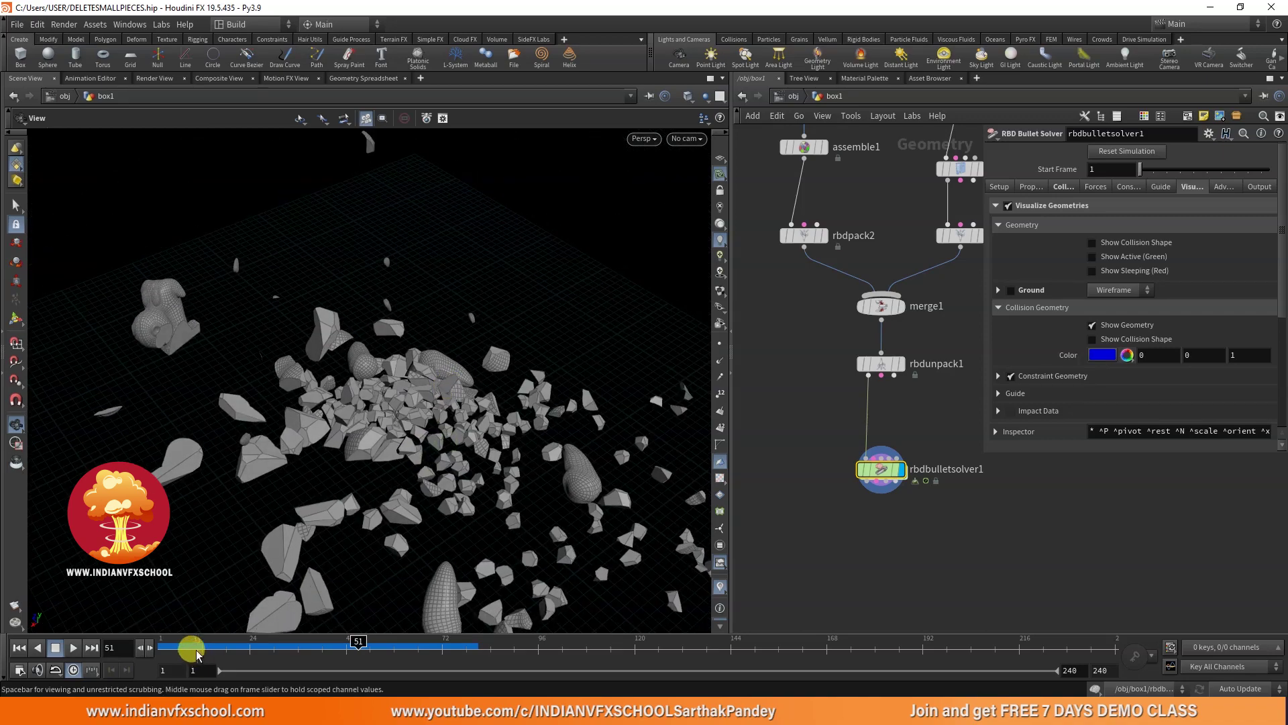
{"action": "left_click_drag", "start_coordinate": [187, 650], "coordinate": [163, 648]}
{"action": "left_click_drag", "start_coordinate": [368, 377], "coordinate": [446, 405]}
{"action": "scroll", "coordinate": [779, 328], "scroll_direction": "down", "scroll_amount": 5}
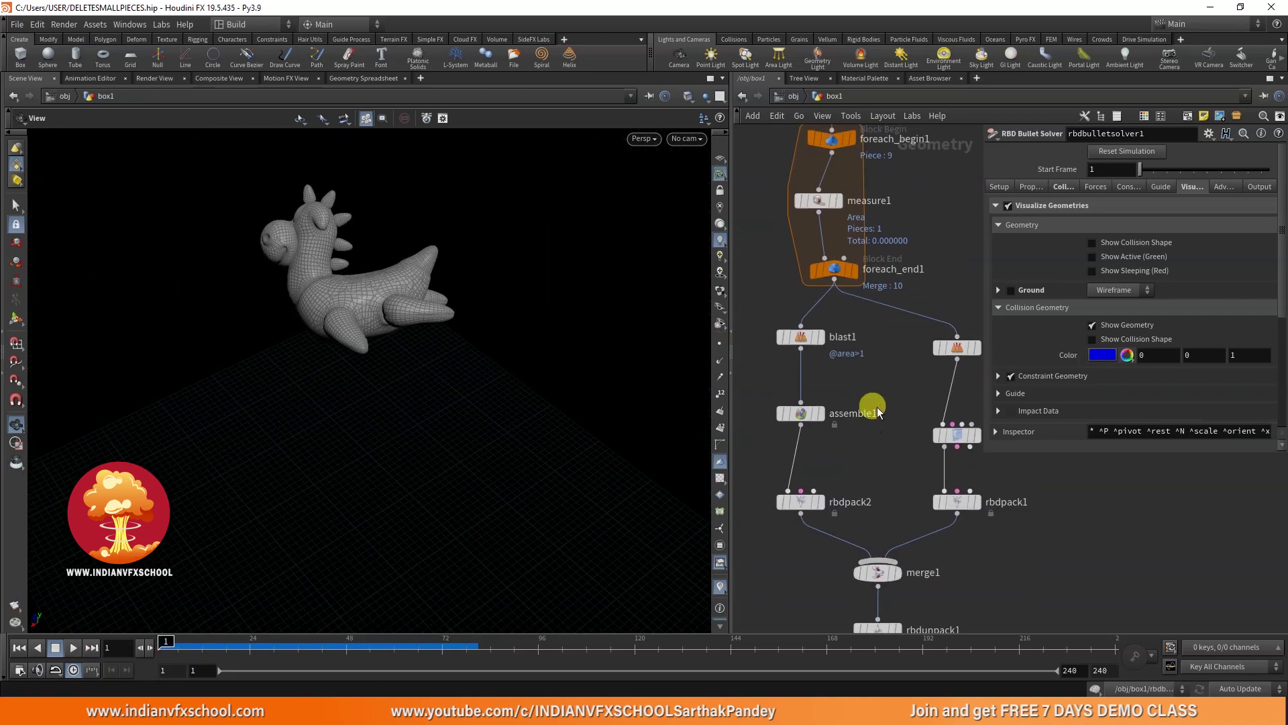
{"action": "scroll", "coordinate": [866, 402], "scroll_direction": "up", "scroll_amount": 6}
{"action": "left_click", "coordinate": [877, 381]}
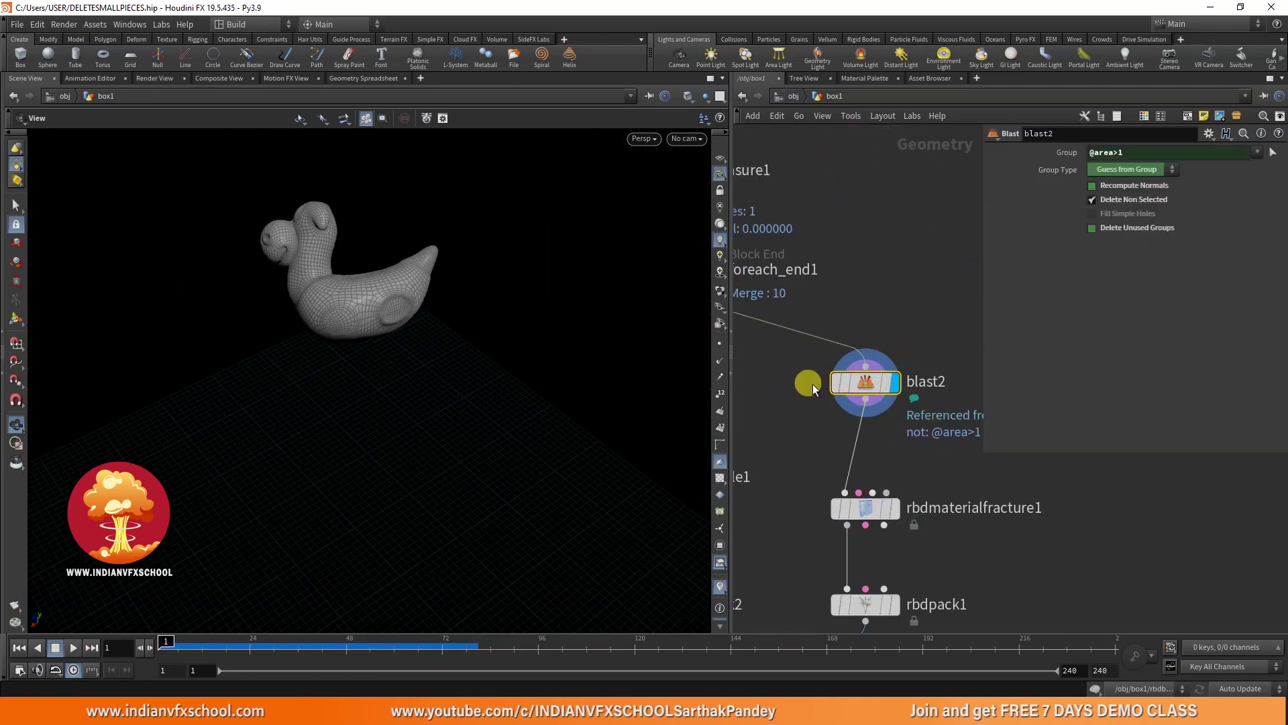
{"action": "left_click", "coordinate": [832, 393]}
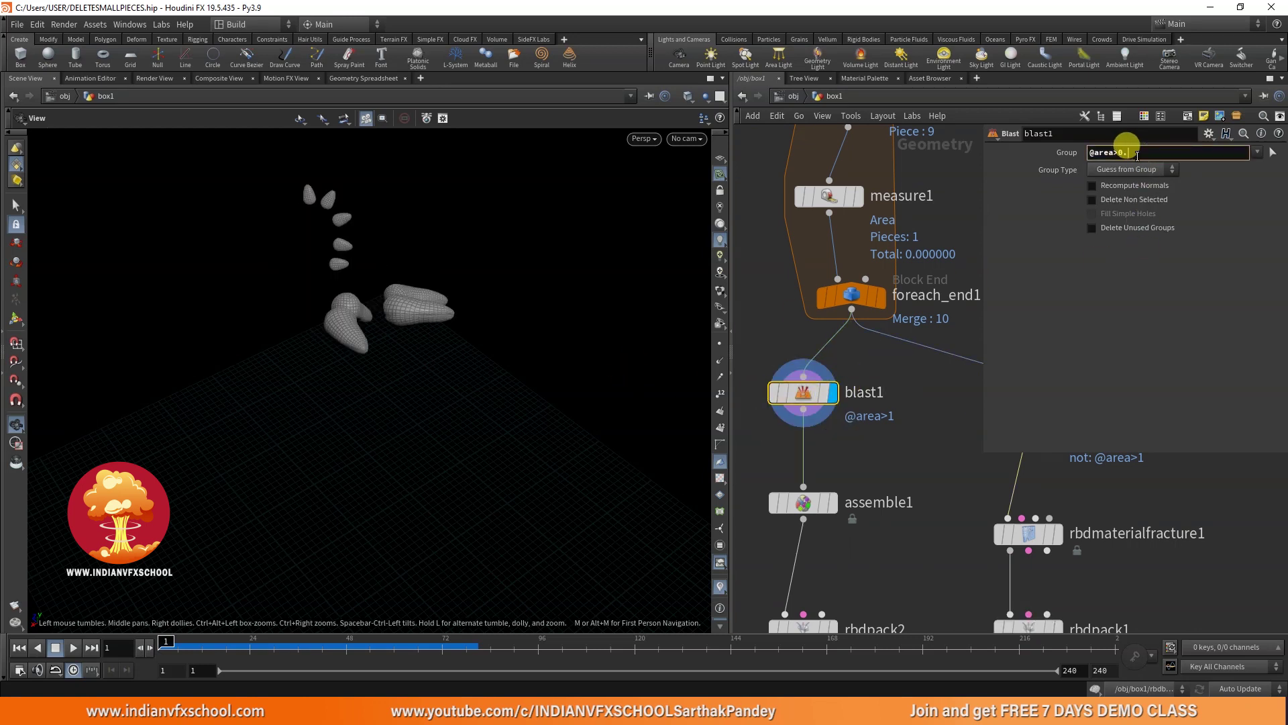
{"action": "type", "text": "1"}
{"action": "key", "text": "Return"}
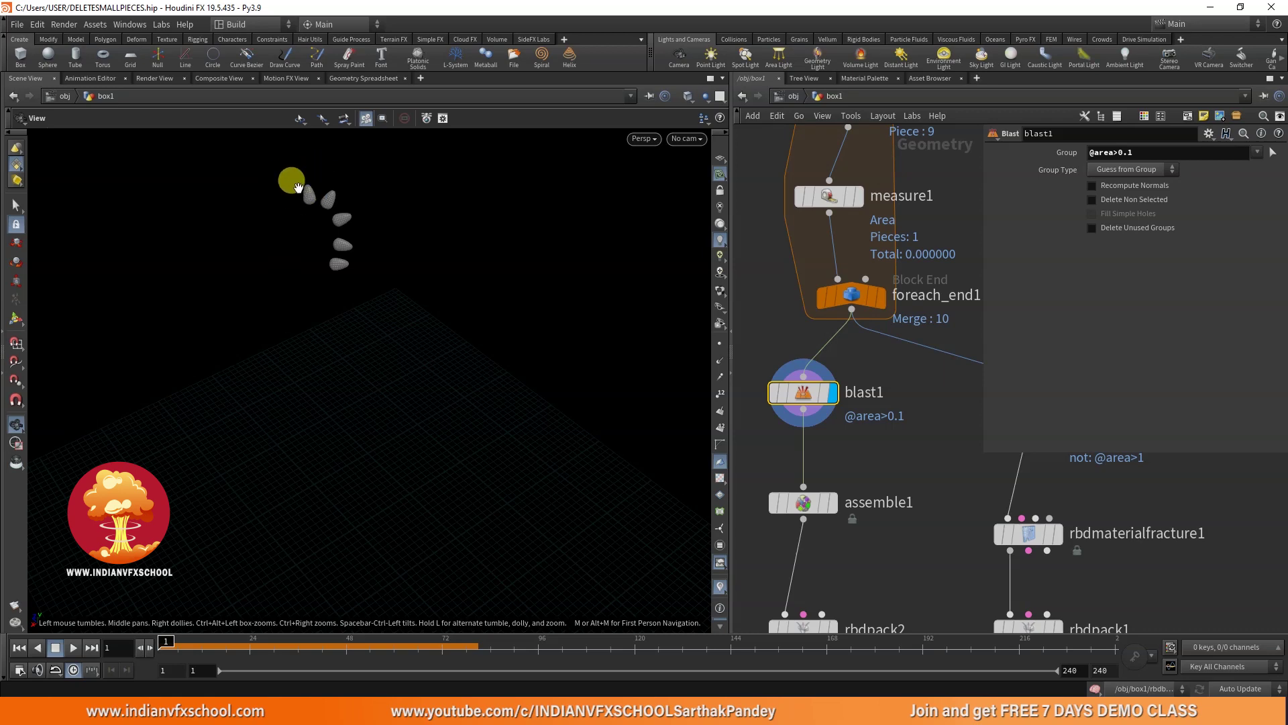
{"action": "scroll", "coordinate": [805, 390], "scroll_direction": "down", "scroll_amount": 2}
{"action": "scroll", "coordinate": [899, 396], "scroll_direction": "up", "scroll_amount": 2}
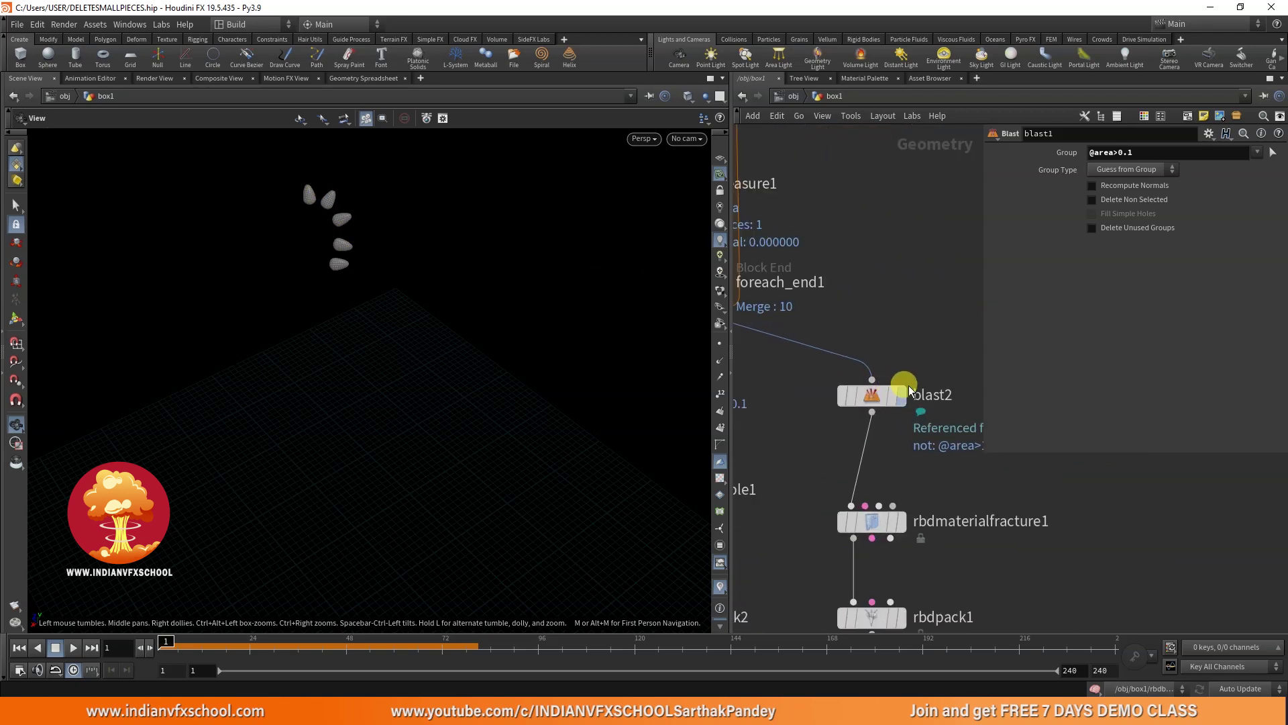
Step: Check the 0.1 split on blast2, rbdmaterialfracture1, rbdpack1, and blast1's small pieces
{"action": "left_click", "coordinate": [901, 395]}
{"action": "left_click_drag", "start_coordinate": [562, 371], "coordinate": [506, 273]}
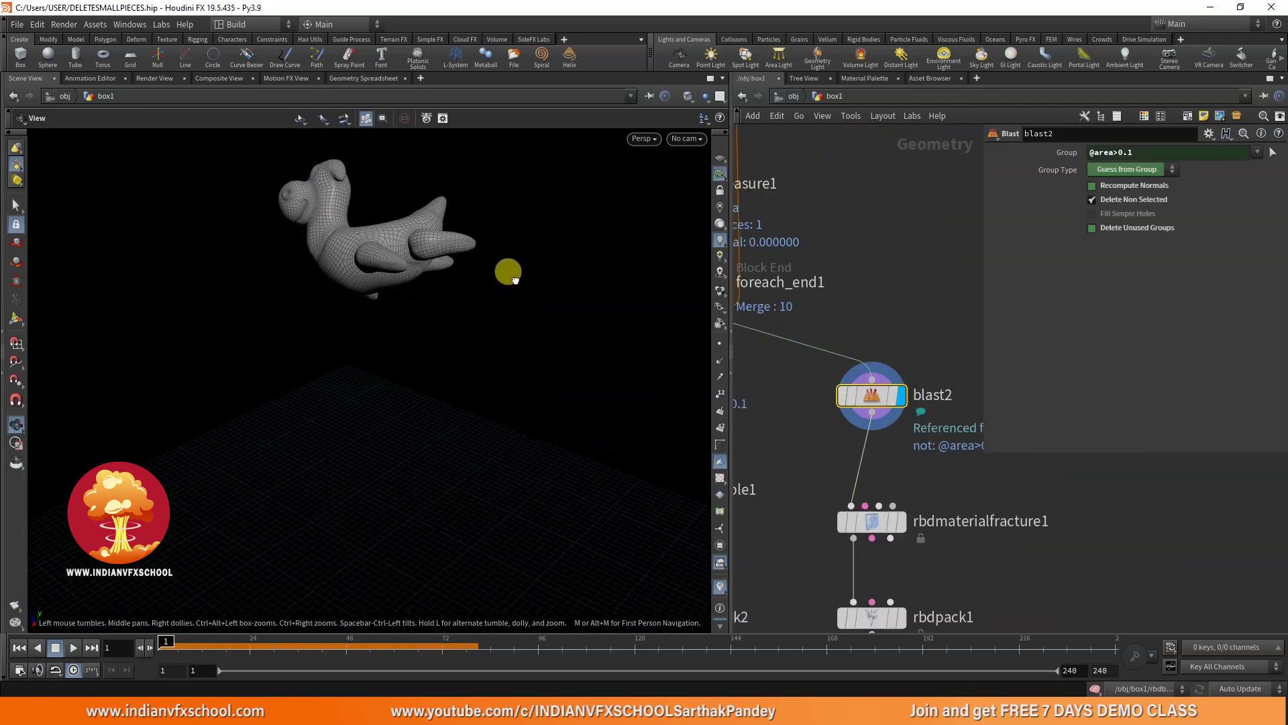
{"action": "scroll", "coordinate": [906, 370], "scroll_direction": "down", "scroll_amount": 3}
{"action": "scroll", "coordinate": [899, 396], "scroll_direction": "up", "scroll_amount": 1}
{"action": "left_click", "coordinate": [906, 386]}
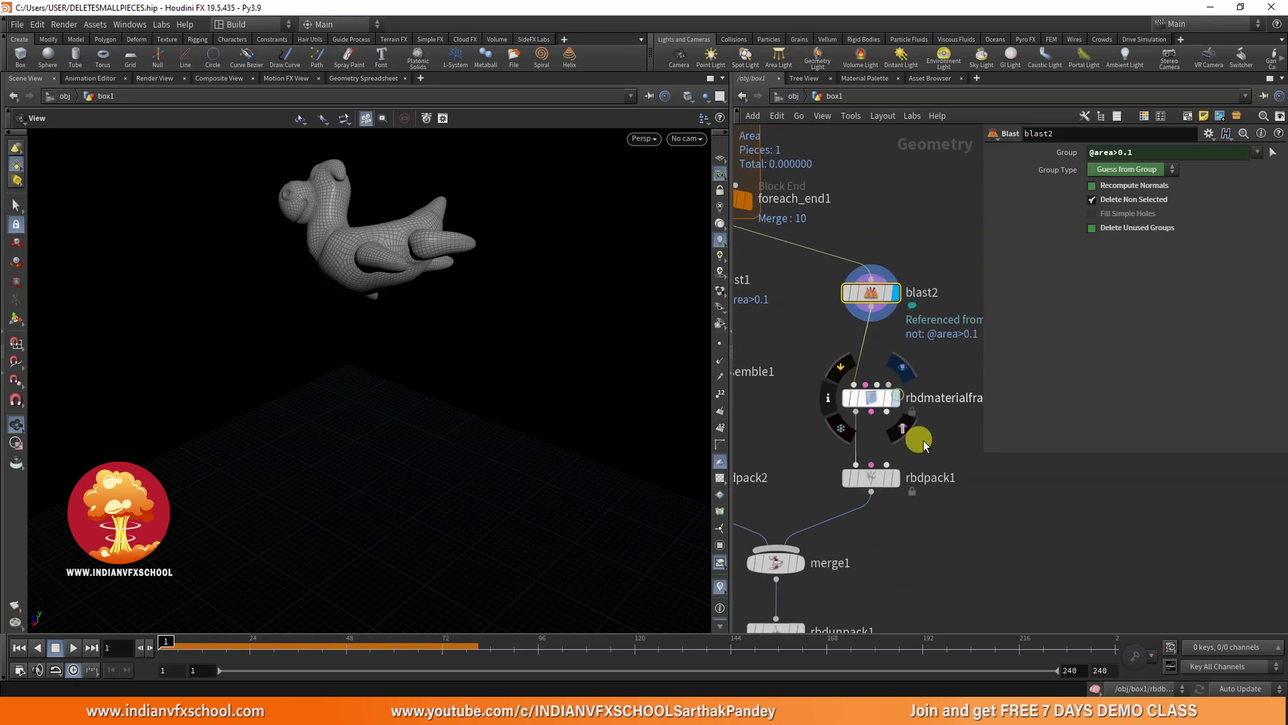
{"action": "scroll", "coordinate": [931, 401], "scroll_direction": "up", "scroll_amount": 3}
{"action": "left_click", "coordinate": [916, 403]}
{"action": "middle_click_drag", "start_coordinate": [848, 373], "coordinate": [952, 394]}
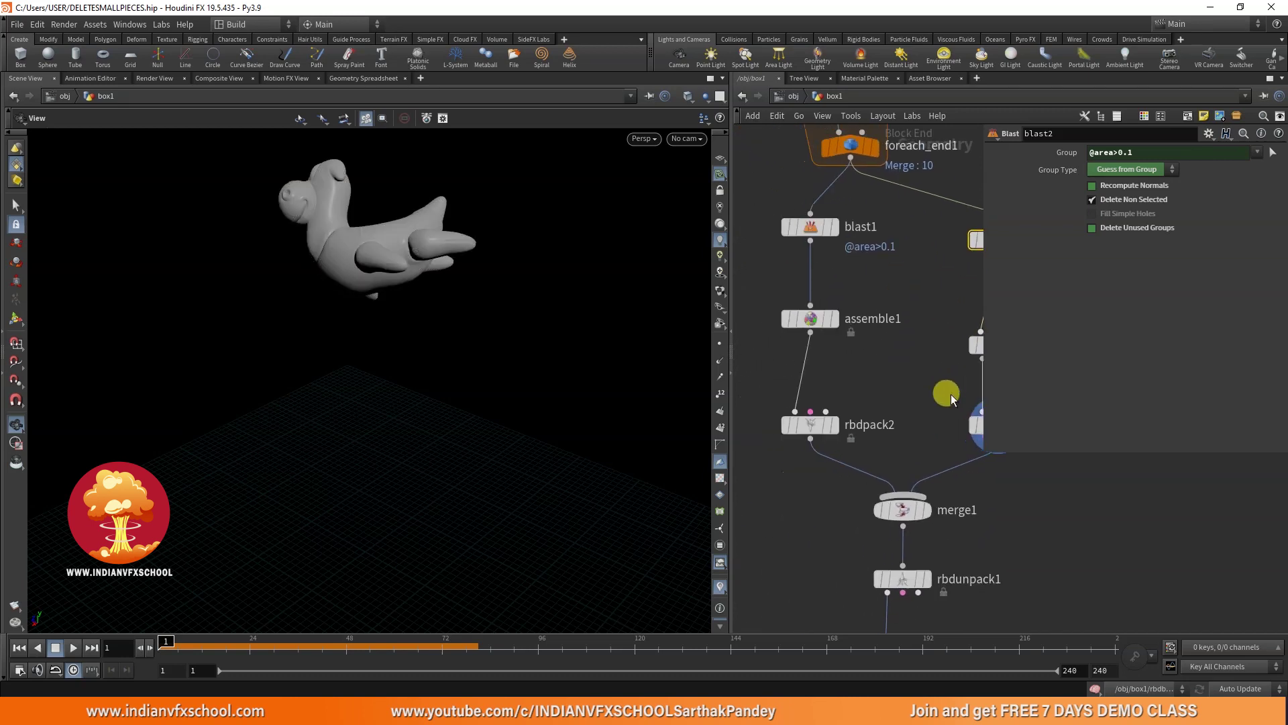
{"action": "left_click", "coordinate": [832, 227]}
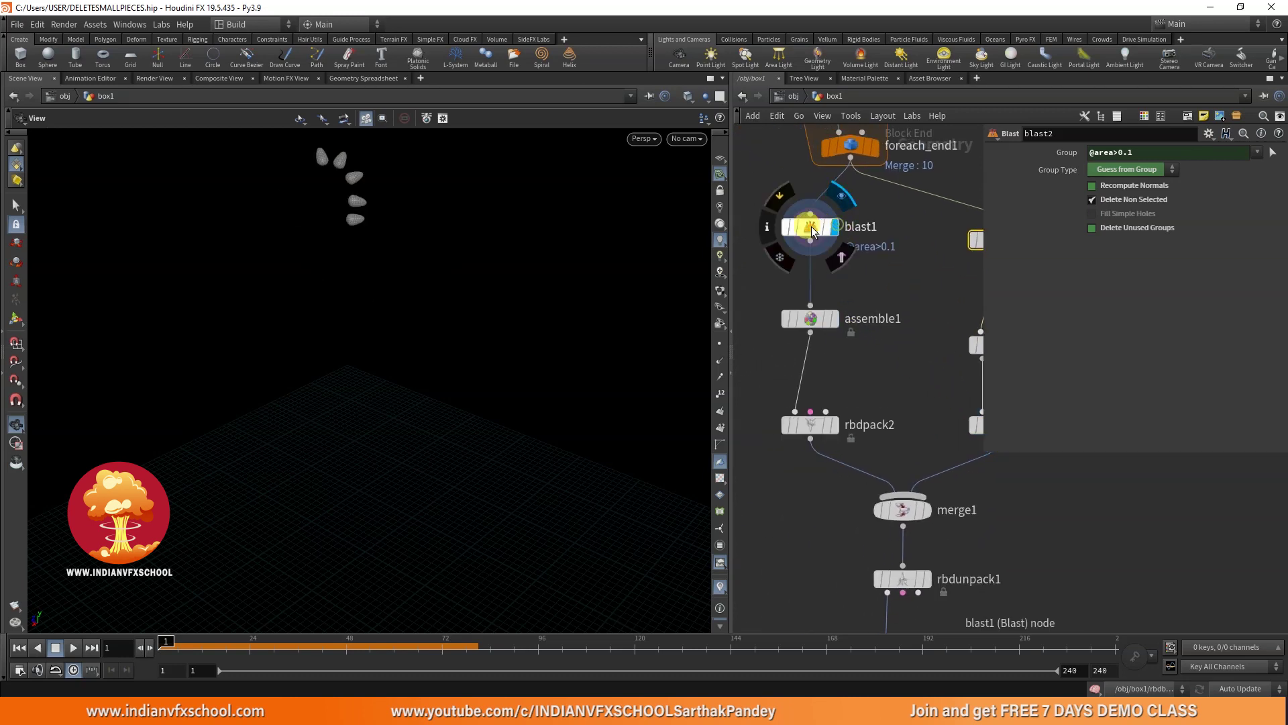
Step: Review the assemble1 and rbdmaterialfracture1 settings
{"action": "left_click", "coordinate": [814, 319]}
{"action": "scroll", "coordinate": [839, 386], "scroll_direction": "down", "scroll_amount": 3}
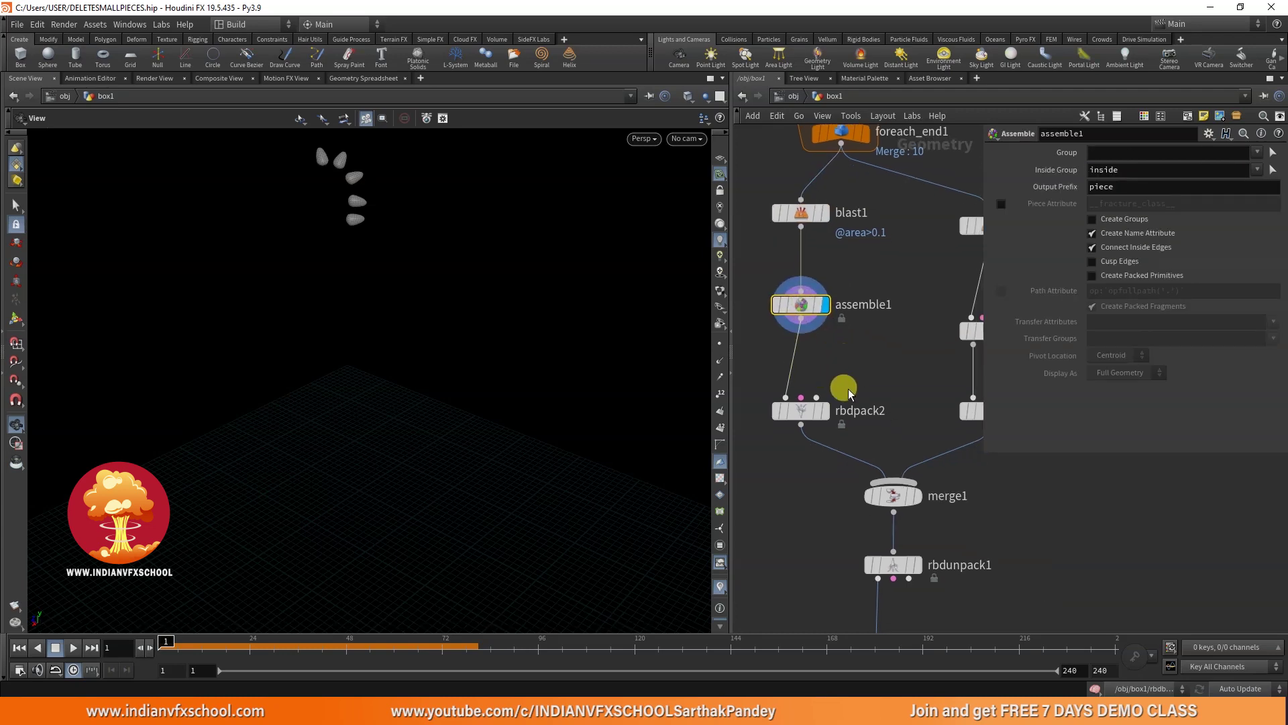
{"action": "scroll", "coordinate": [770, 357], "scroll_direction": "up", "scroll_amount": 3}
{"action": "left_click", "coordinate": [826, 333]}
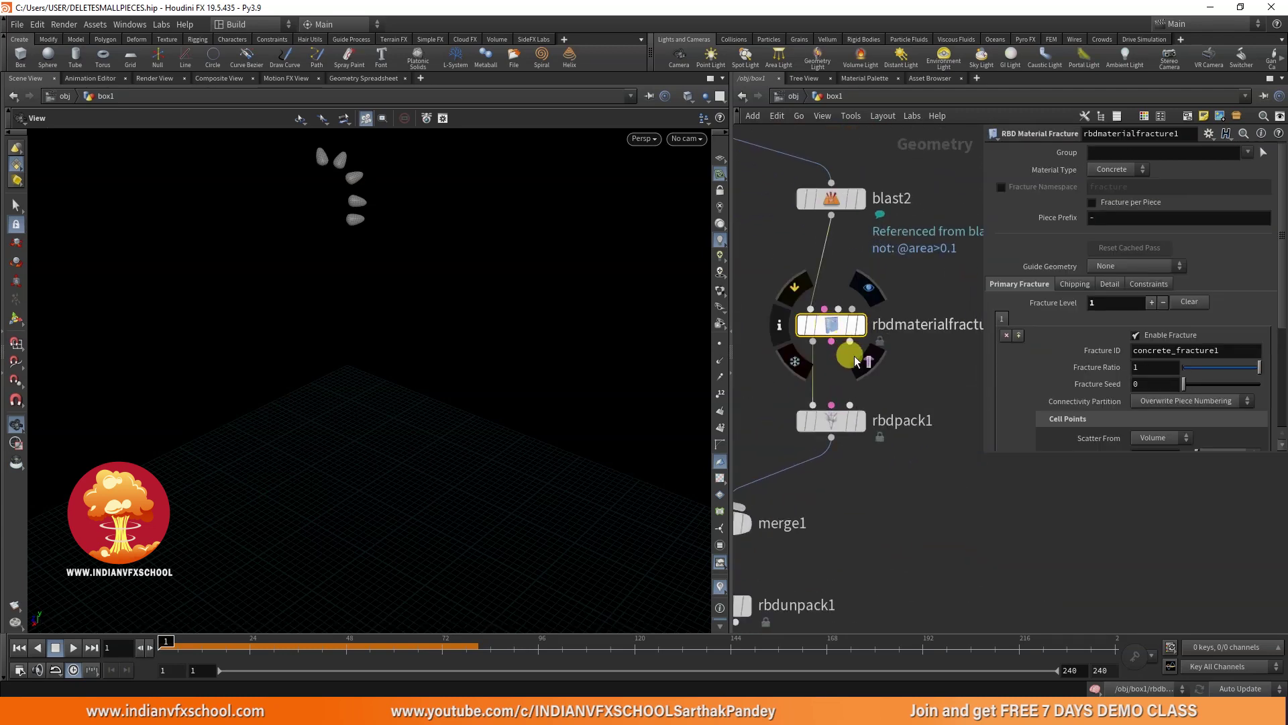
{"action": "scroll", "coordinate": [881, 371], "scroll_direction": "down", "scroll_amount": 3}
{"action": "scroll", "coordinate": [839, 308], "scroll_direction": "up", "scroll_amount": 3}
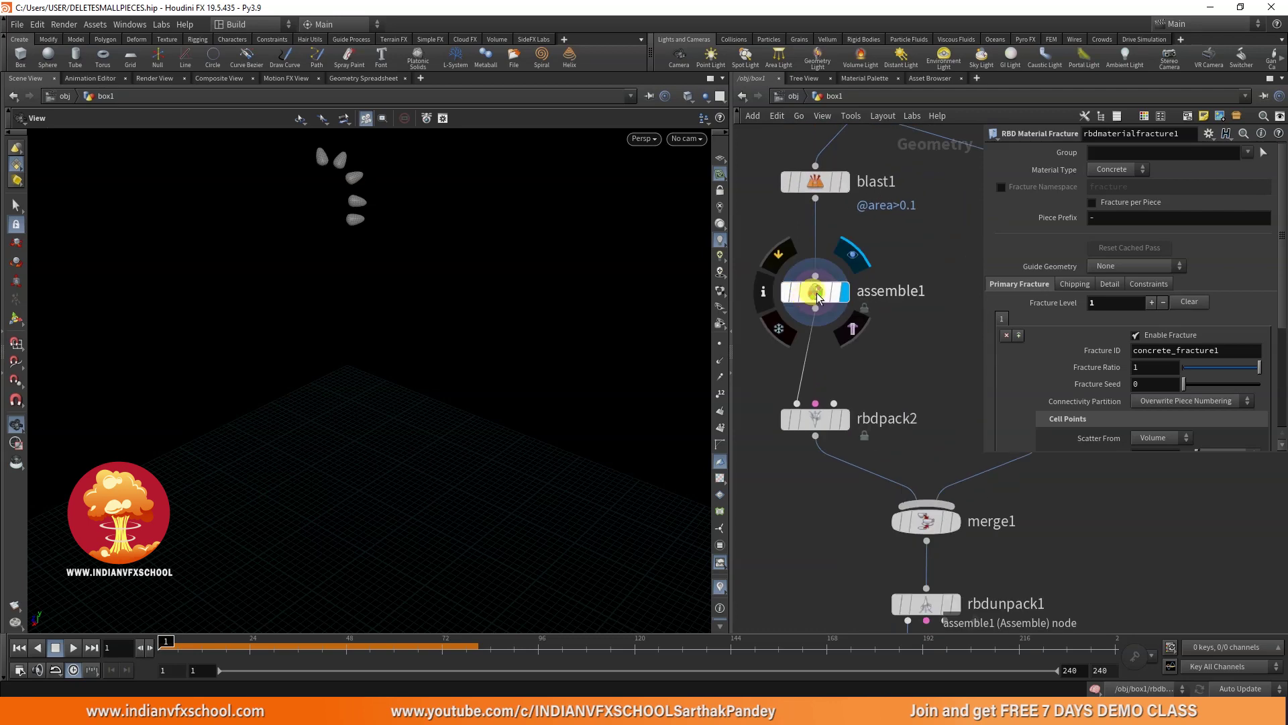
{"action": "left_click", "coordinate": [816, 293]}
{"action": "scroll", "coordinate": [899, 302], "scroll_direction": "down", "scroll_amount": 3}
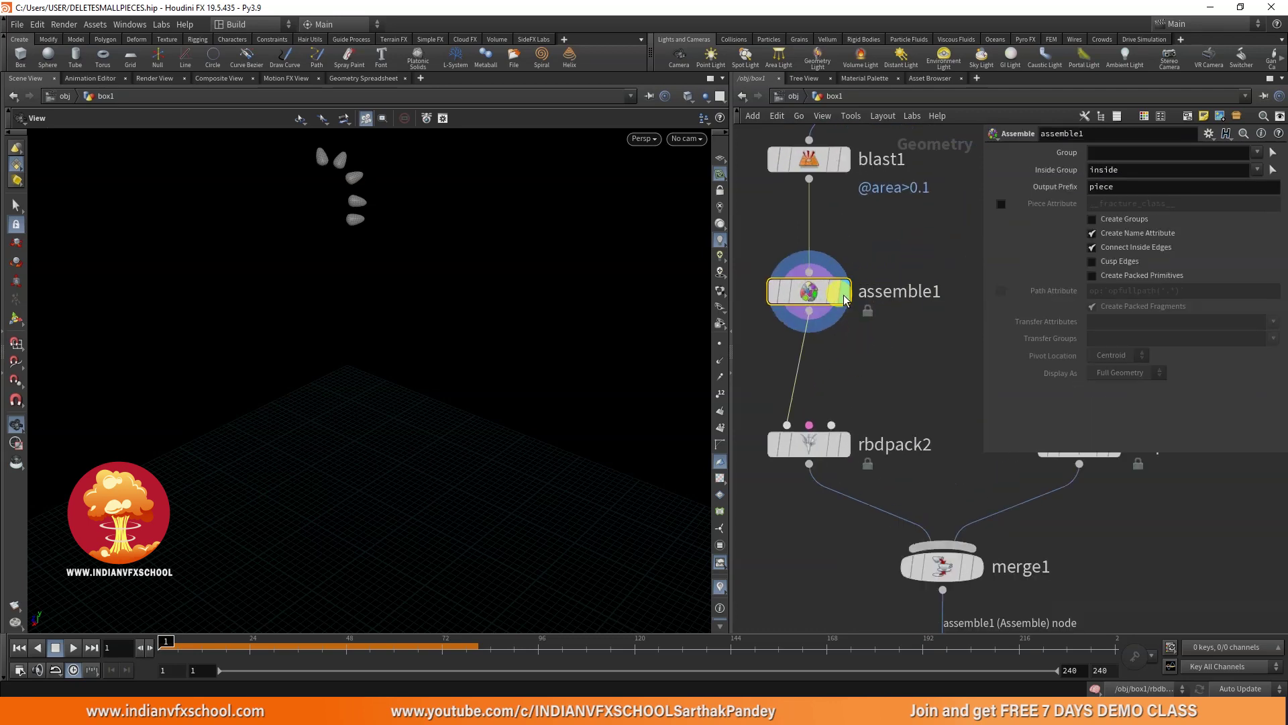
{"action": "scroll", "coordinate": [849, 304], "scroll_direction": "up", "scroll_amount": 1}
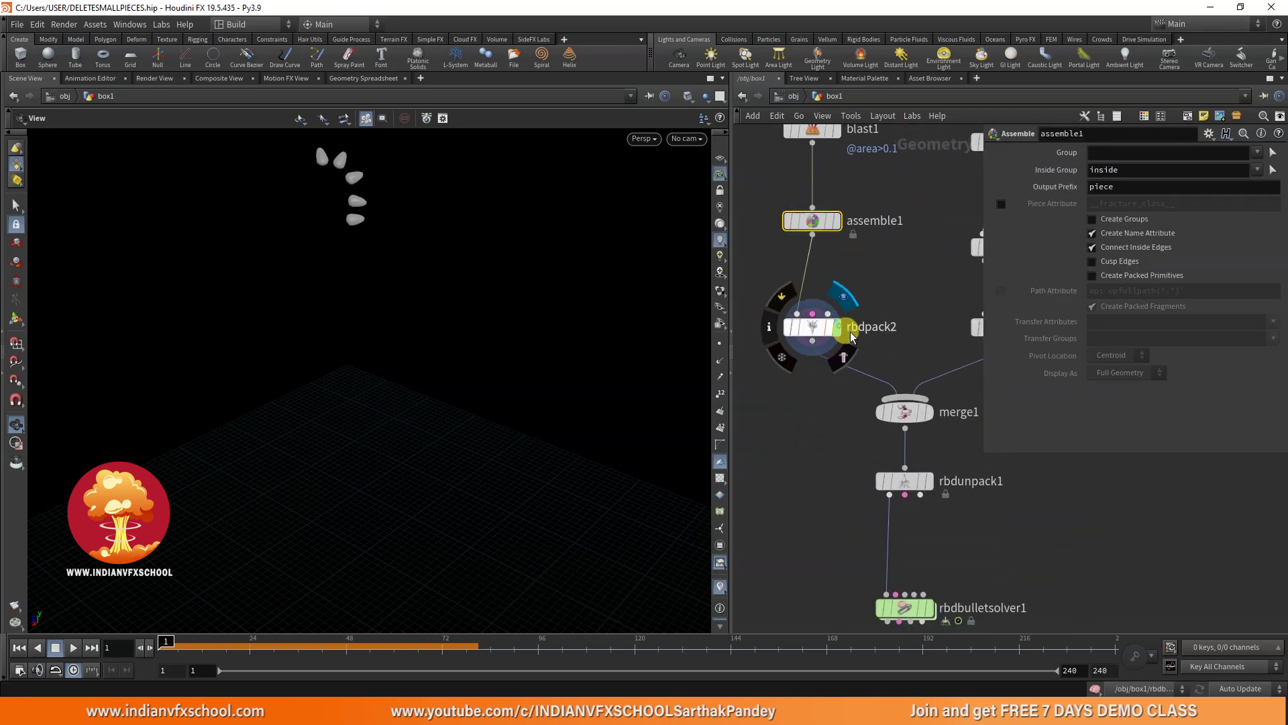
{"action": "scroll", "coordinate": [839, 315], "scroll_direction": "down", "scroll_amount": 3}
{"action": "scroll", "coordinate": [872, 361], "scroll_direction": "up", "scroll_amount": 3}
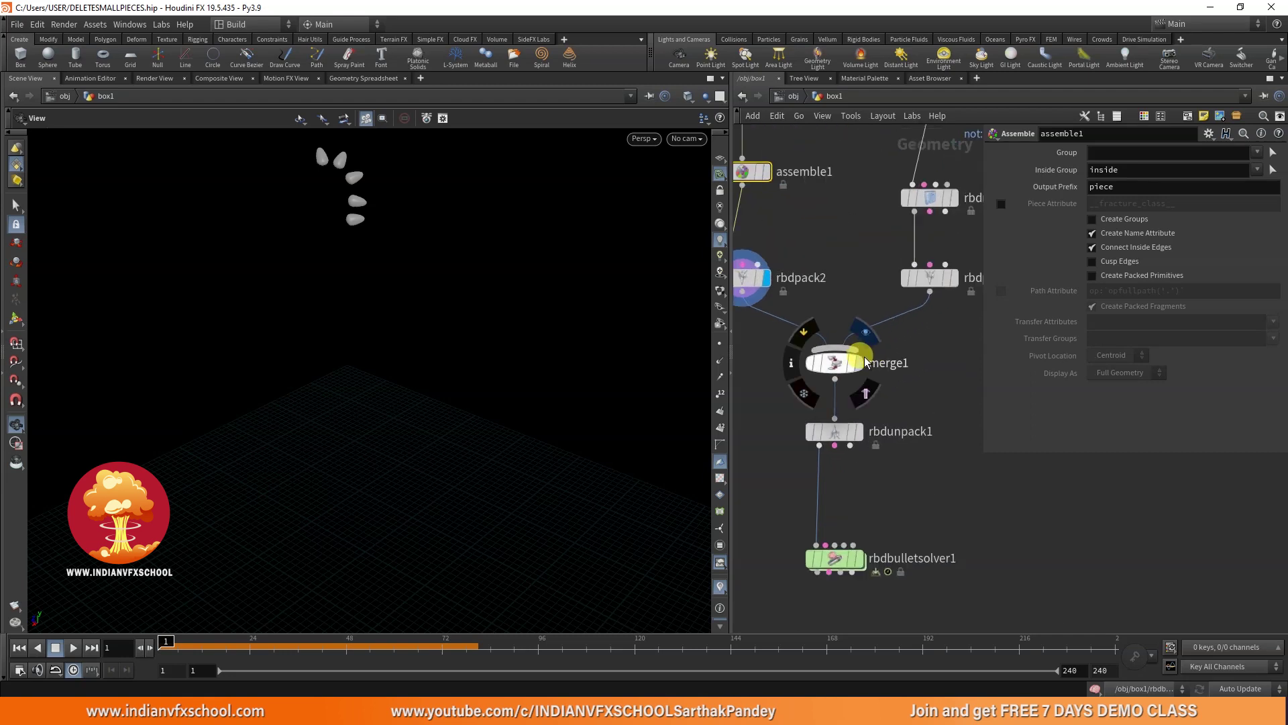
Step: Display the merge1 result, then the rbdunpack1 output
{"action": "left_click", "coordinate": [859, 362]}
{"action": "left_click", "coordinate": [834, 362]}
{"action": "right_click_drag", "start_coordinate": [417, 381], "coordinate": [500, 356]}
{"action": "middle_click_drag", "start_coordinate": [864, 446], "coordinate": [879, 368]}
{"action": "left_click", "coordinate": [876, 359]}
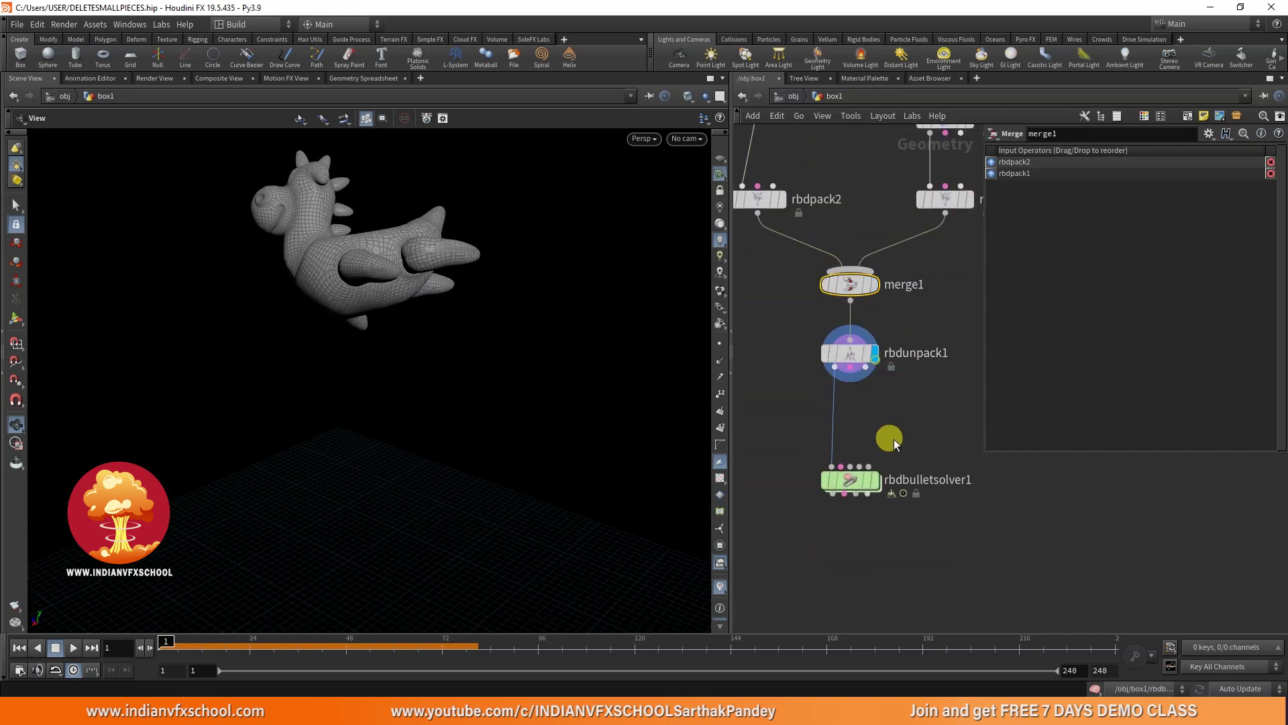
Step: Display rbdbulletsolver1 and play the rerun simulation
{"action": "middle_click_drag", "start_coordinate": [892, 437], "coordinate": [898, 400]}
{"action": "left_click", "coordinate": [880, 441]}
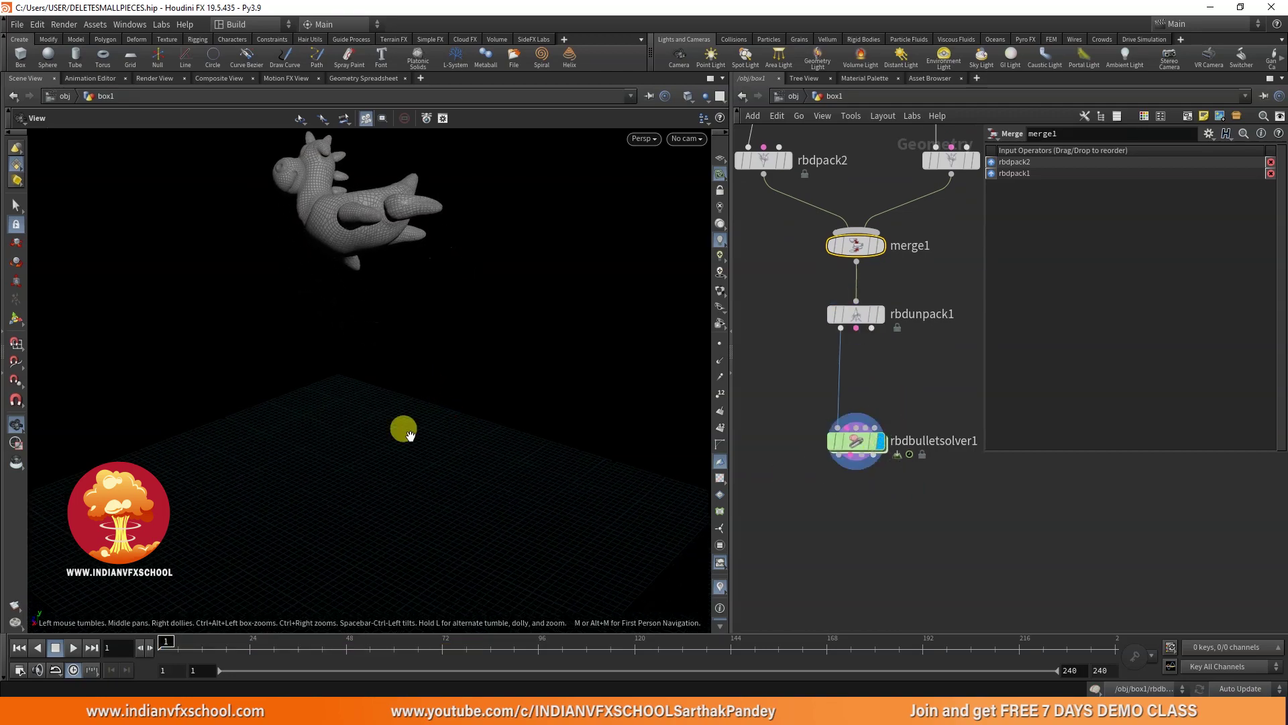
{"action": "left_click", "coordinate": [73, 647]}
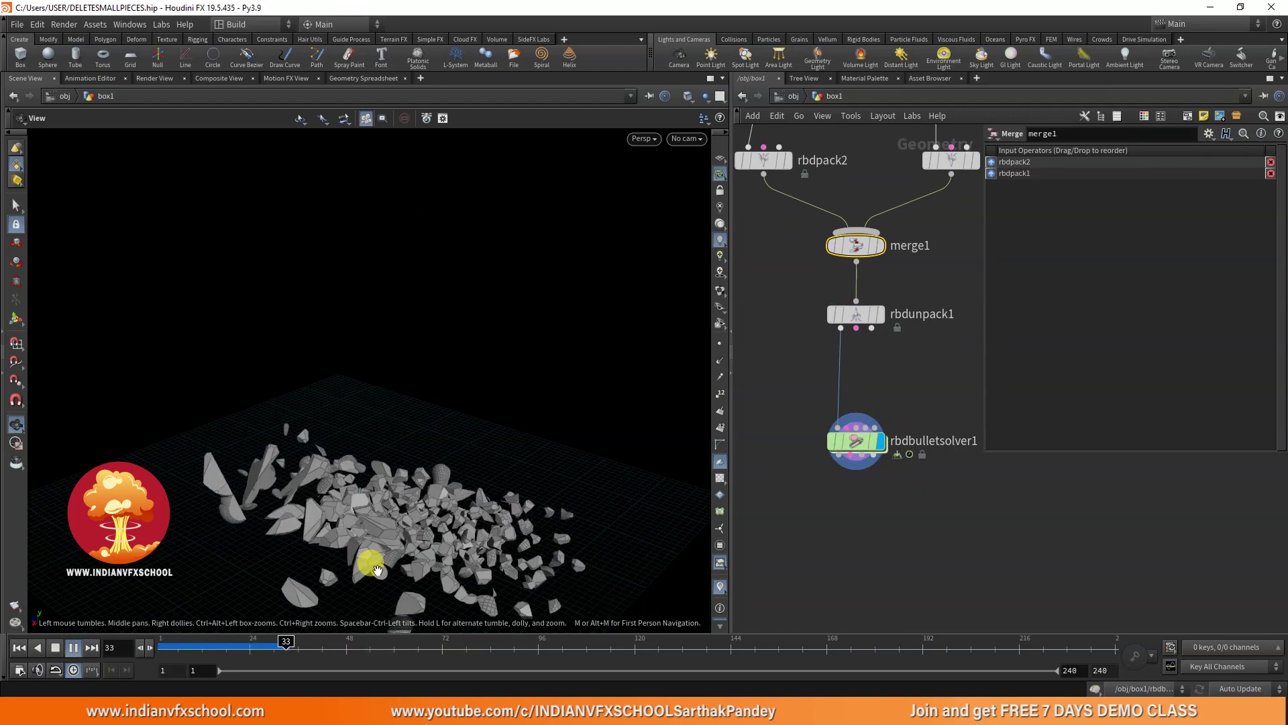
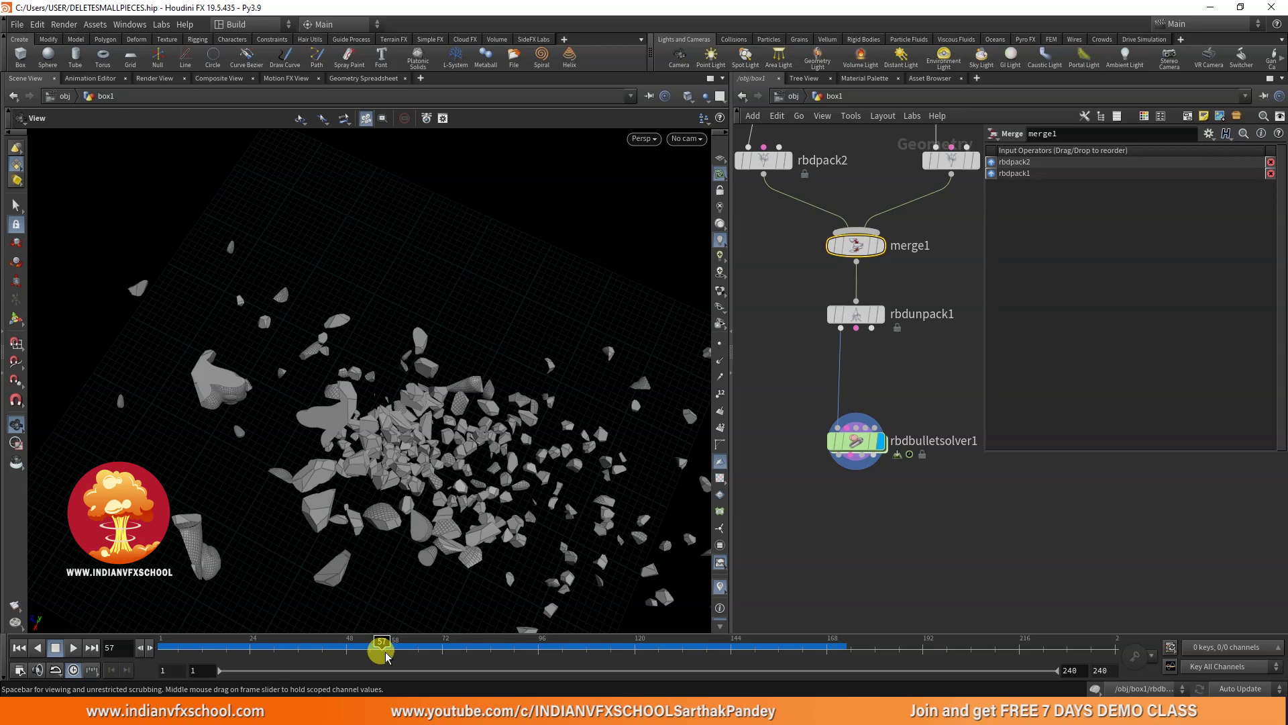
Step: Go back to frame 17 and display the for-each loop output, framing the connectivity, for-each and blast nodes
{"action": "left_click_drag", "start_coordinate": [512, 369], "coordinate": [505, 251]}
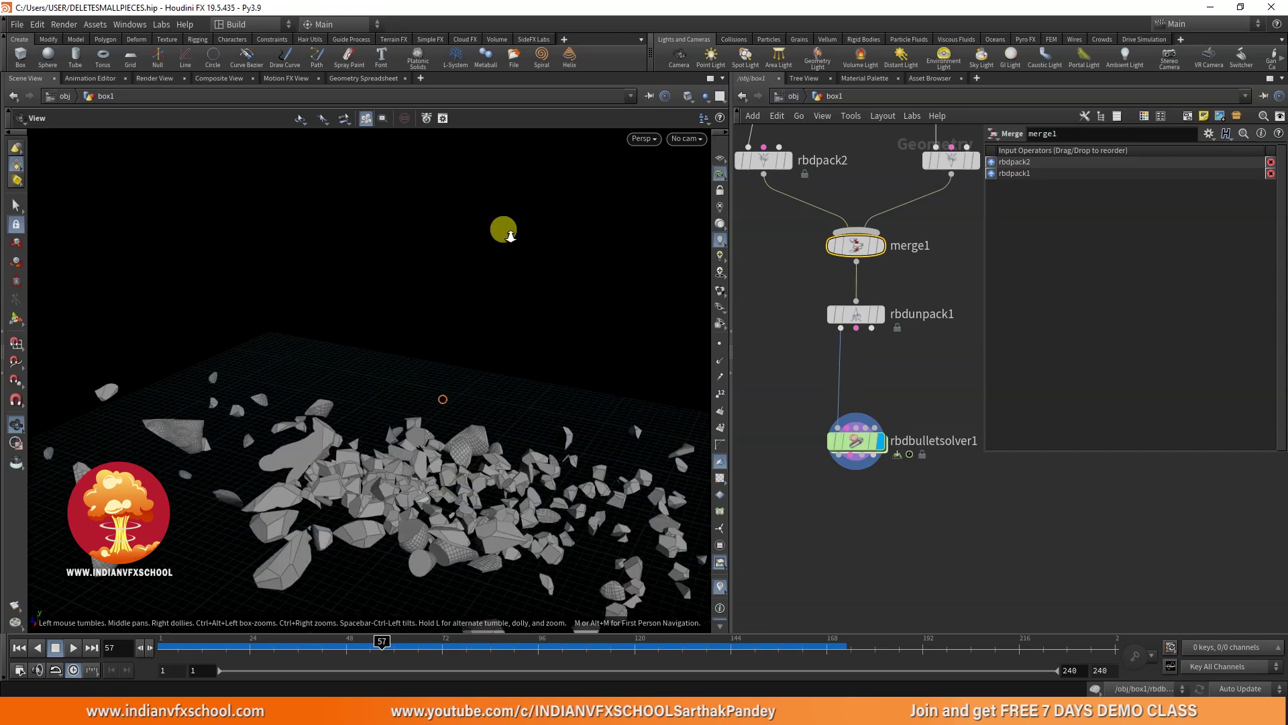
{"action": "left_click_drag", "start_coordinate": [175, 646], "coordinate": [222, 646]}
{"action": "scroll", "coordinate": [949, 354], "scroll_direction": "down", "scroll_amount": 3}
{"action": "middle_click_drag", "start_coordinate": [948, 354], "coordinate": [903, 586]}
{"action": "scroll", "coordinate": [883, 302], "scroll_direction": "up", "scroll_amount": 4}
{"action": "middle_click_drag", "start_coordinate": [883, 302], "coordinate": [886, 154]}
{"action": "left_click", "coordinate": [891, 402]}
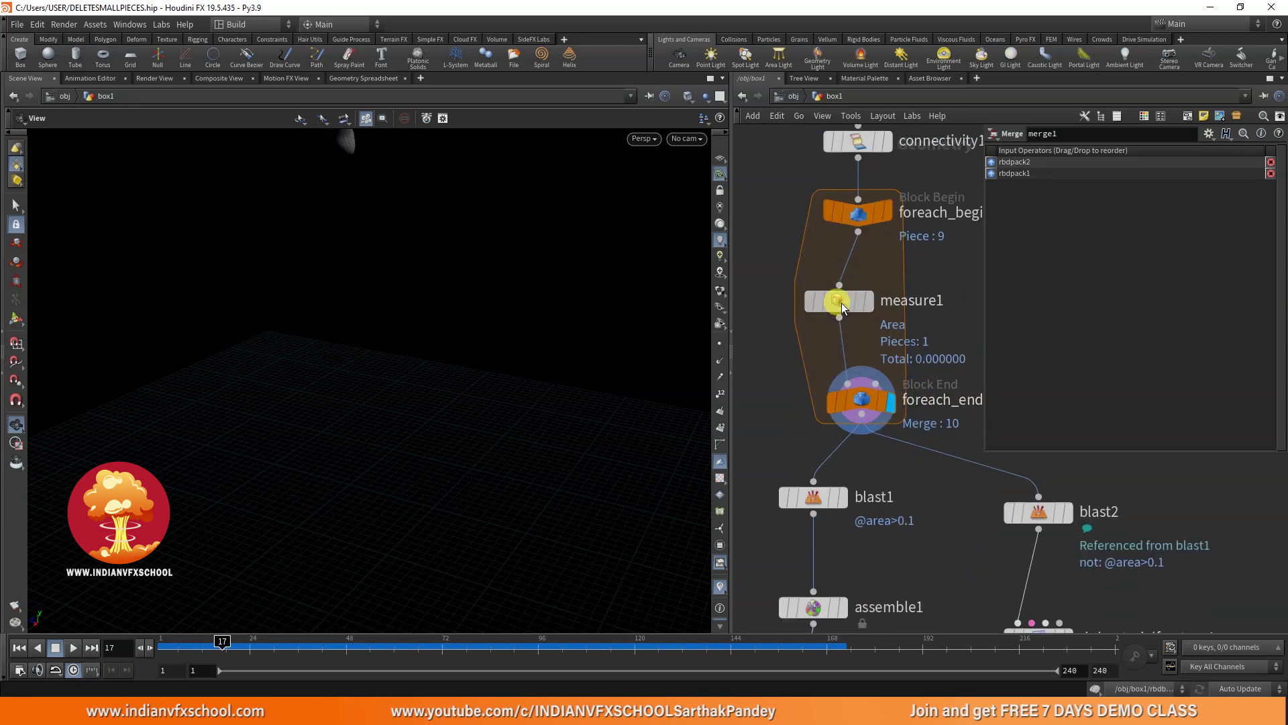
Step: Check measure1's area measurement settings and view blast1's output in the viewport
{"action": "left_click", "coordinate": [843, 305]}
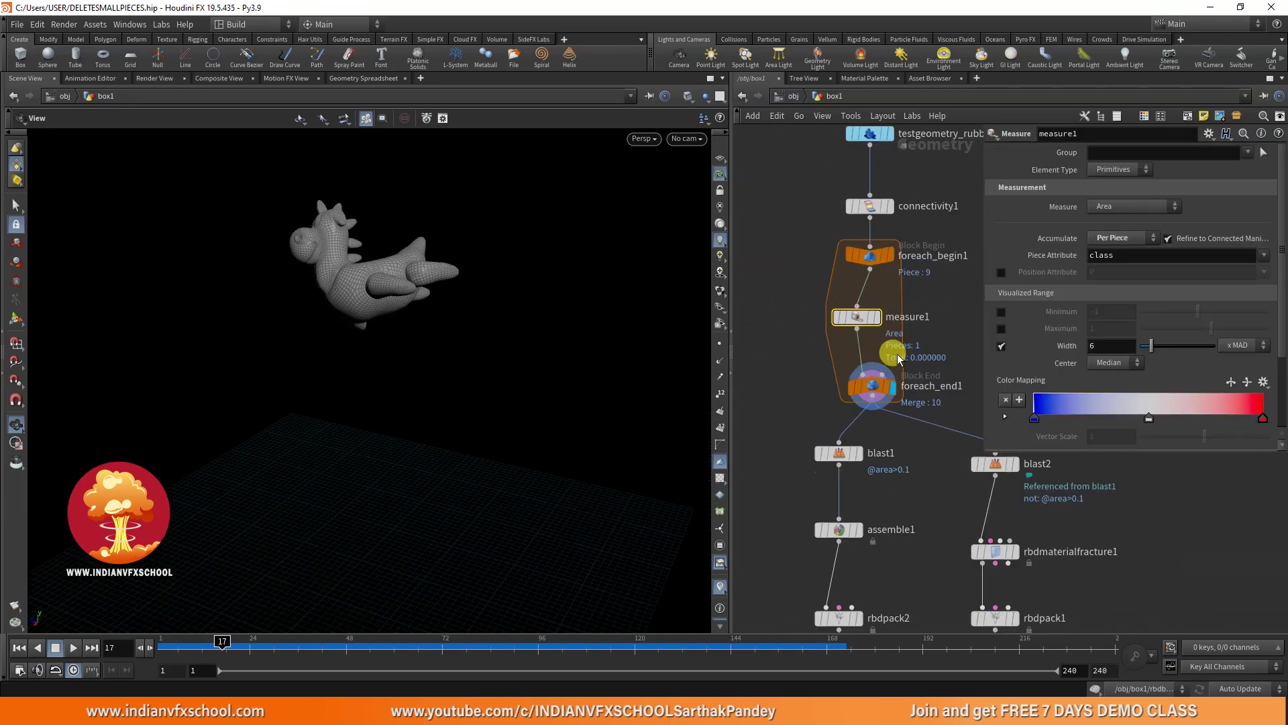
{"action": "scroll", "coordinate": [859, 335], "scroll_direction": "down", "scroll_amount": 2}
{"action": "scroll", "coordinate": [858, 401], "scroll_direction": "up", "scroll_amount": 5}
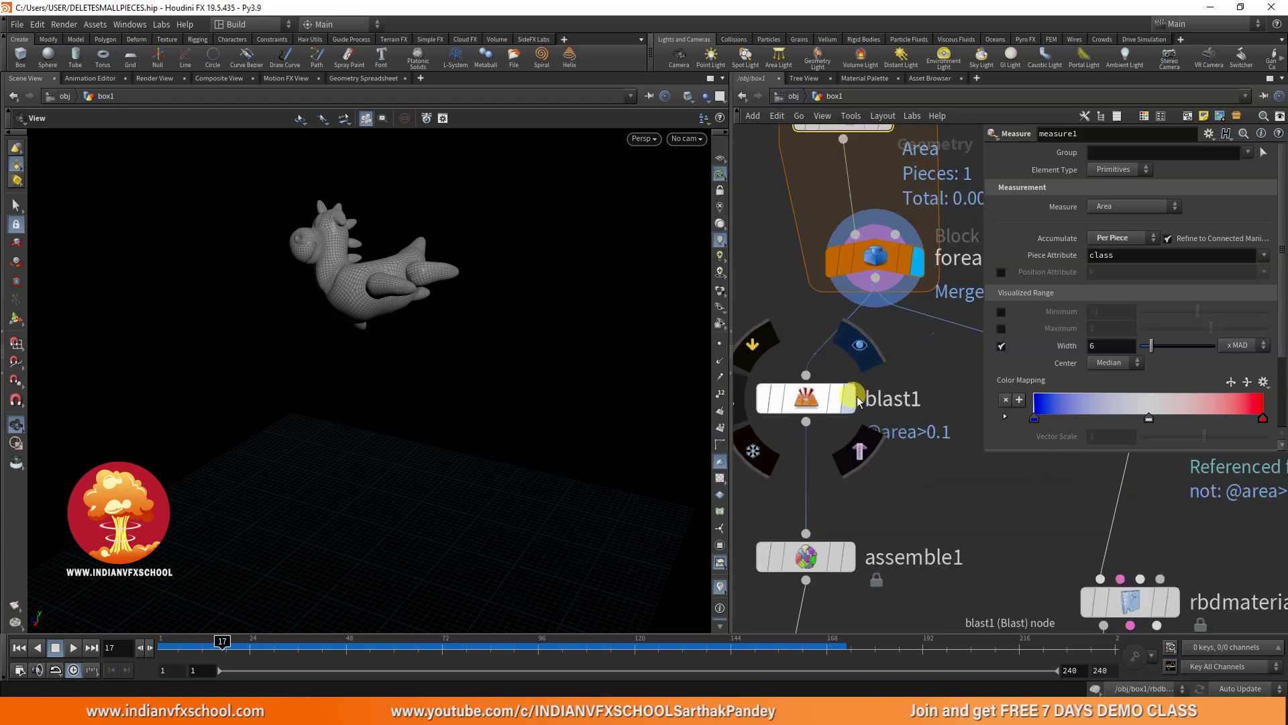
{"action": "left_click", "coordinate": [850, 398]}
{"action": "scroll", "coordinate": [856, 416], "scroll_direction": "down", "scroll_amount": 3}
{"action": "scroll", "coordinate": [861, 368], "scroll_direction": "down", "scroll_amount": 2}
{"action": "scroll", "coordinate": [846, 249], "scroll_direction": "up", "scroll_amount": 2}
{"action": "scroll", "coordinate": [908, 429], "scroll_direction": "down", "scroll_amount": 2}
Step: Display the fractured dragon from rbdmaterialfracture1 and inspect the inputs combined by merge1
{"action": "middle_click_drag", "start_coordinate": [907, 429], "coordinate": [844, 399]}
{"action": "left_click", "coordinate": [917, 362]}
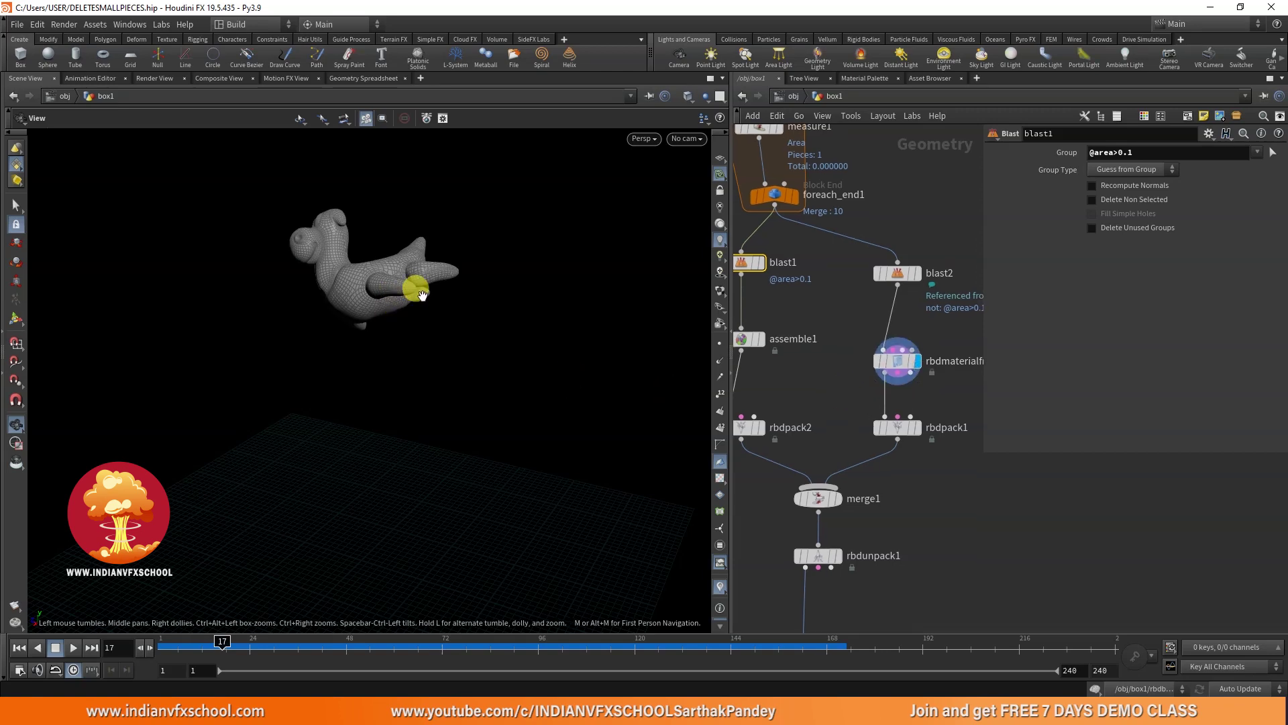
{"action": "scroll", "coordinate": [864, 446], "scroll_direction": "down", "scroll_amount": 2}
{"action": "scroll", "coordinate": [863, 440], "scroll_direction": "up", "scroll_amount": 5}
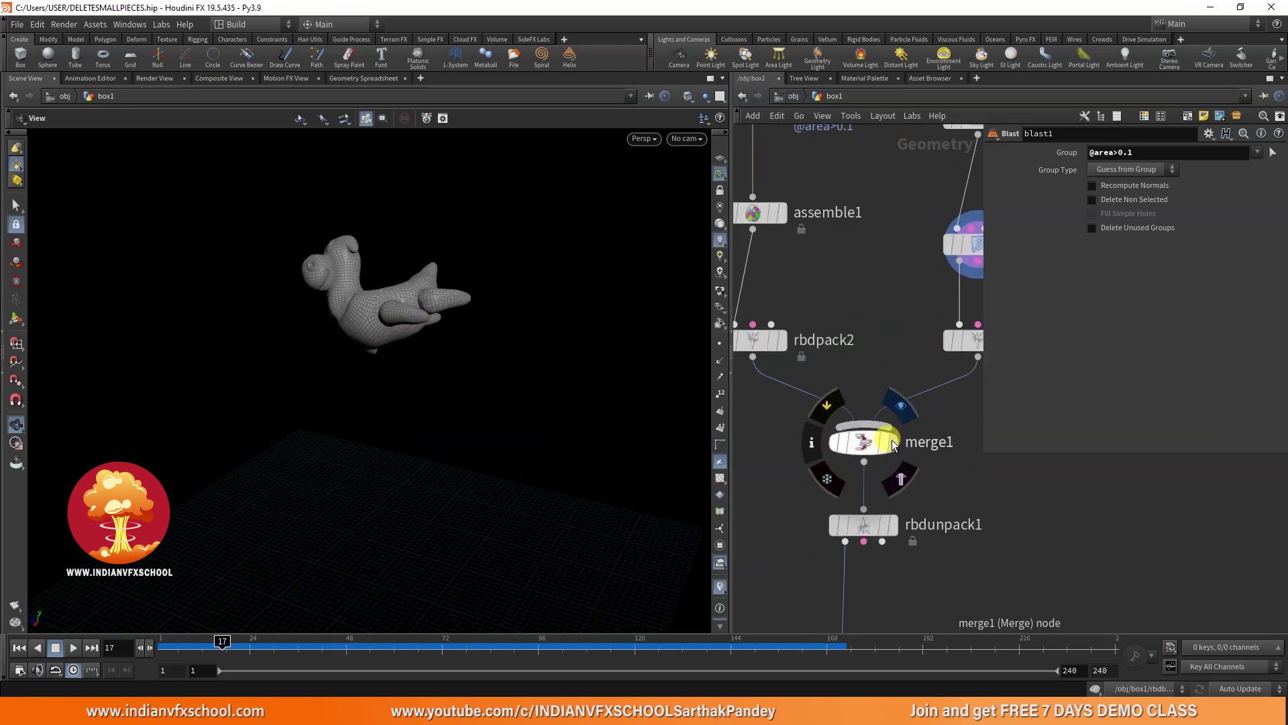
{"action": "left_click", "coordinate": [889, 443]}
Step: Scrub the Bullet solver simulation and orbit around the dragon to watch pieces scatter
{"action": "middle_click_drag", "start_coordinate": [873, 632], "coordinate": [872, 446]}
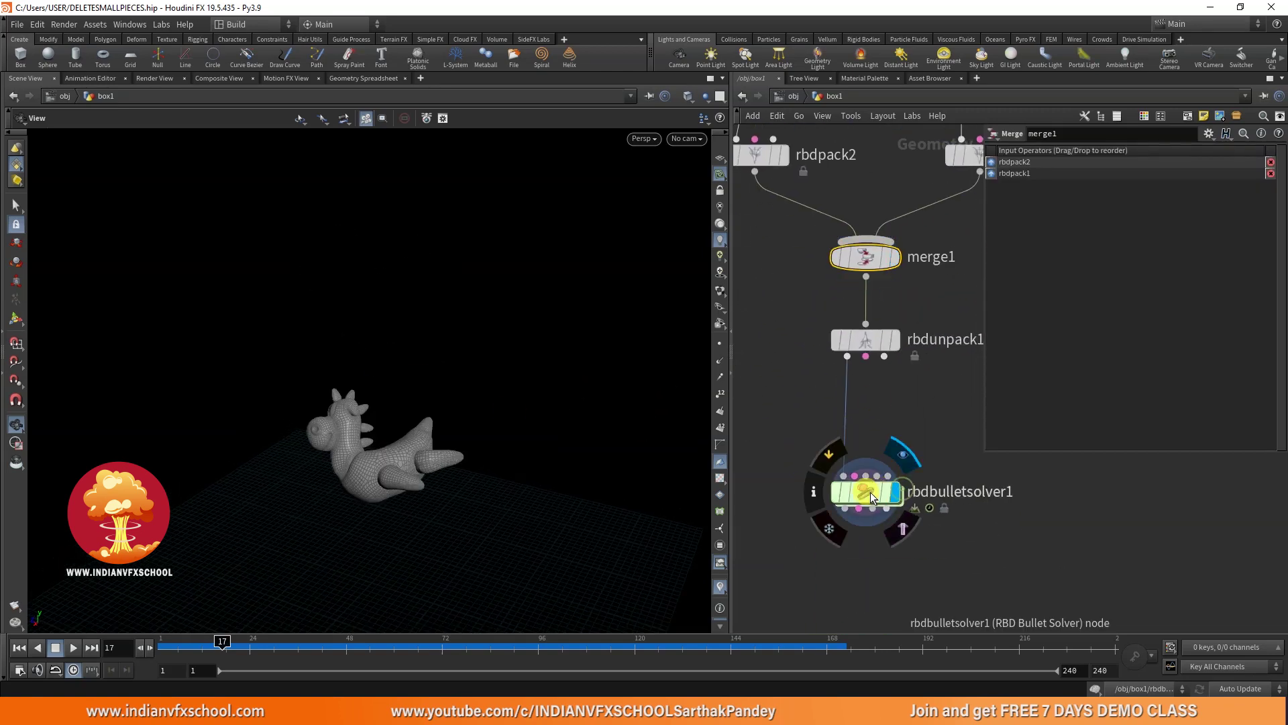
{"action": "left_click_drag", "start_coordinate": [222, 648], "coordinate": [135, 650]}
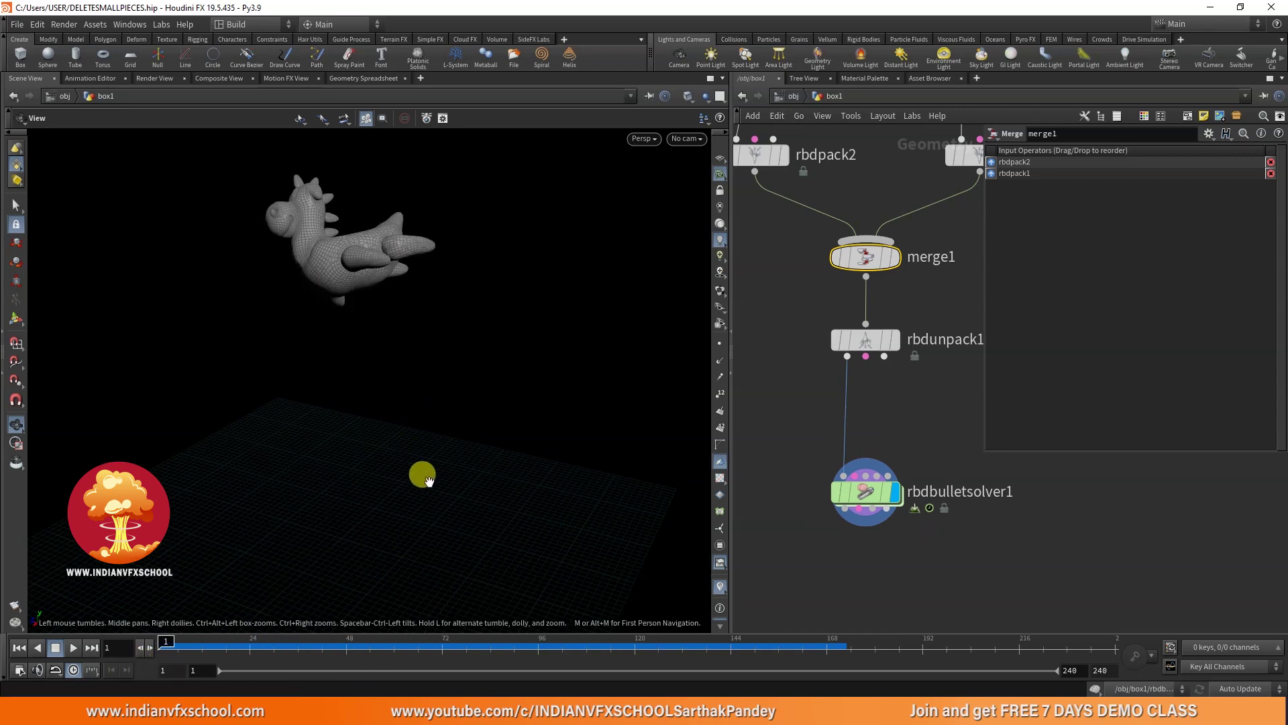
{"action": "left_click_drag", "start_coordinate": [451, 409], "coordinate": [463, 480]}
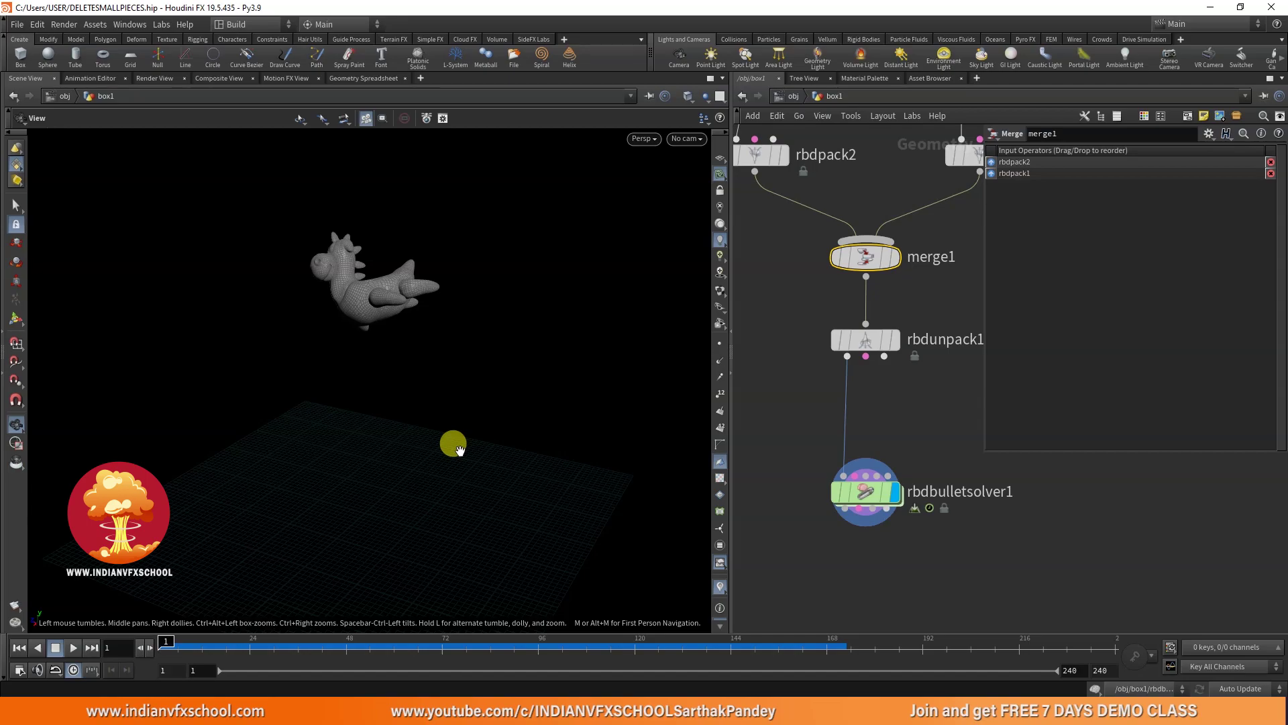